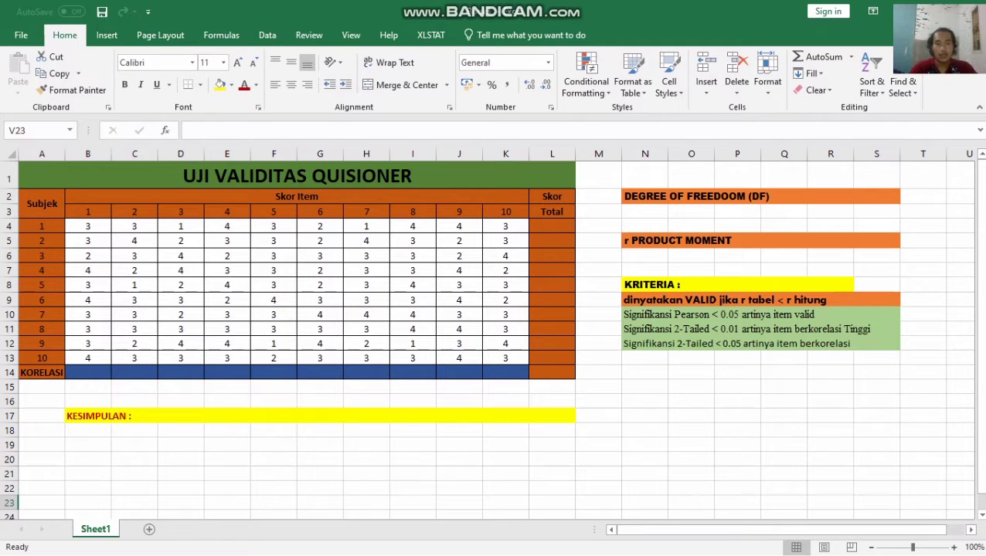
Step: Switch to the thesis PDF in Adobe Acrobat Reader and view the respondents' item score table on page 101
key(alt+Tab)
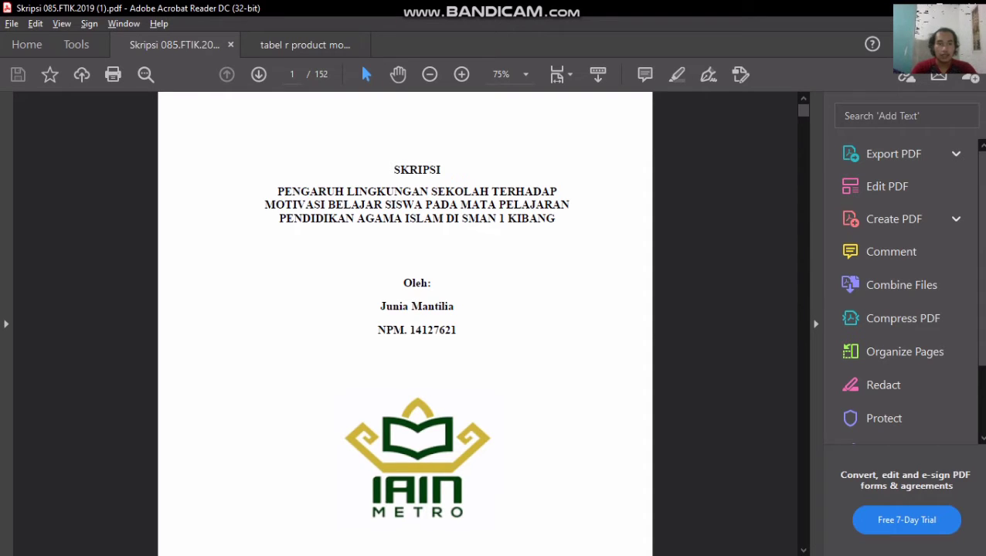
click(292, 74)
text(101)
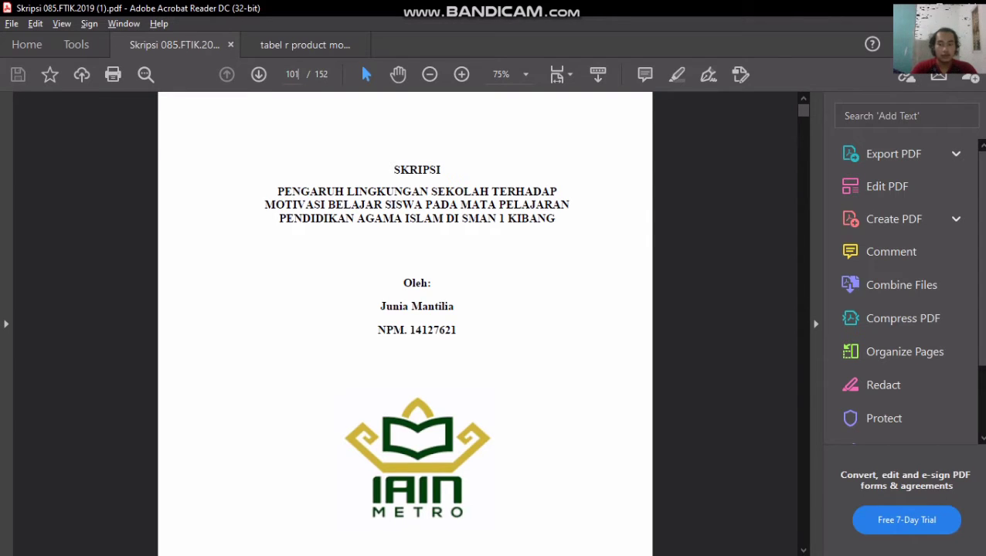
key(Return)
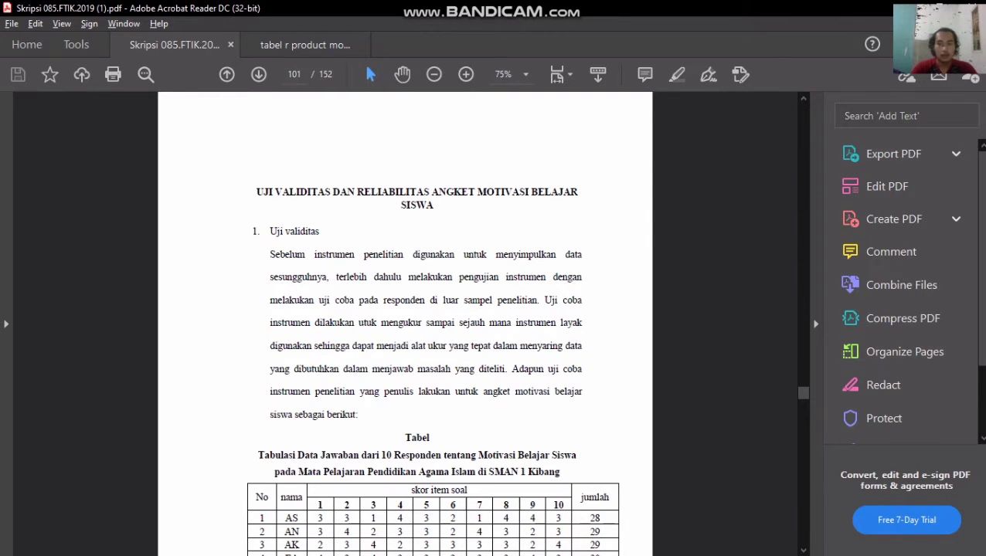
scroll(803, 549, down, 3)
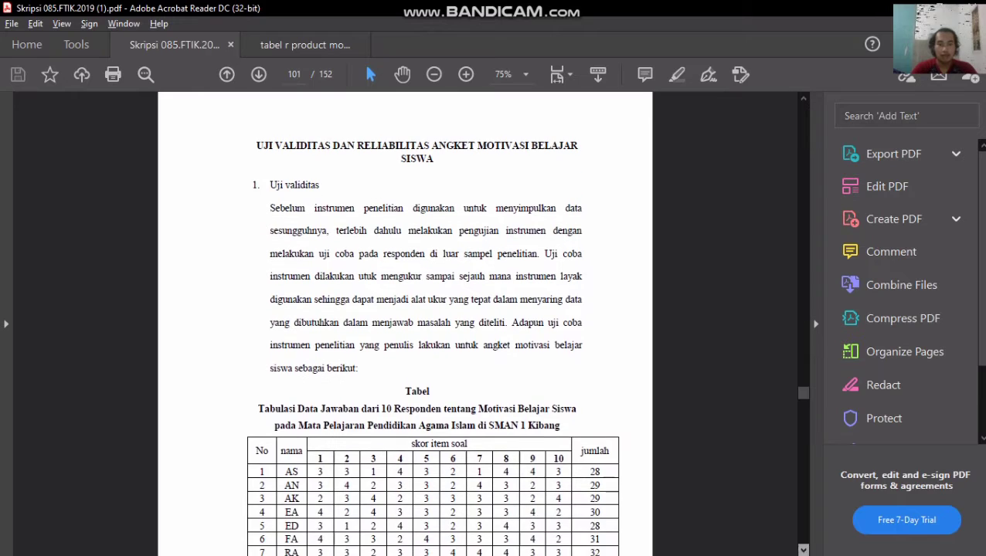
scroll(405, 324, down, 2)
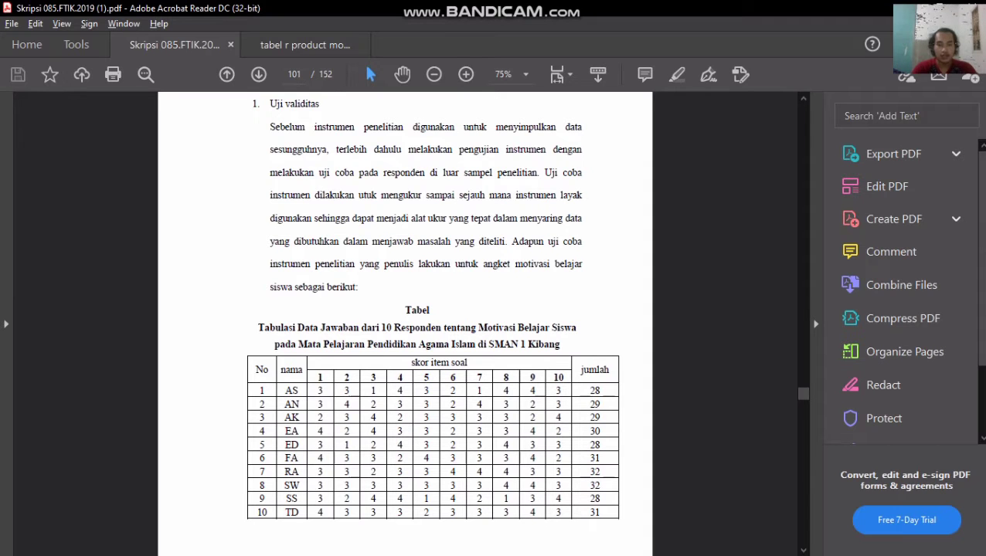
Step: Switch back to Excel and total subject 1's item scores in L4 with =SUM(B4:K4)
key(alt+Tab)
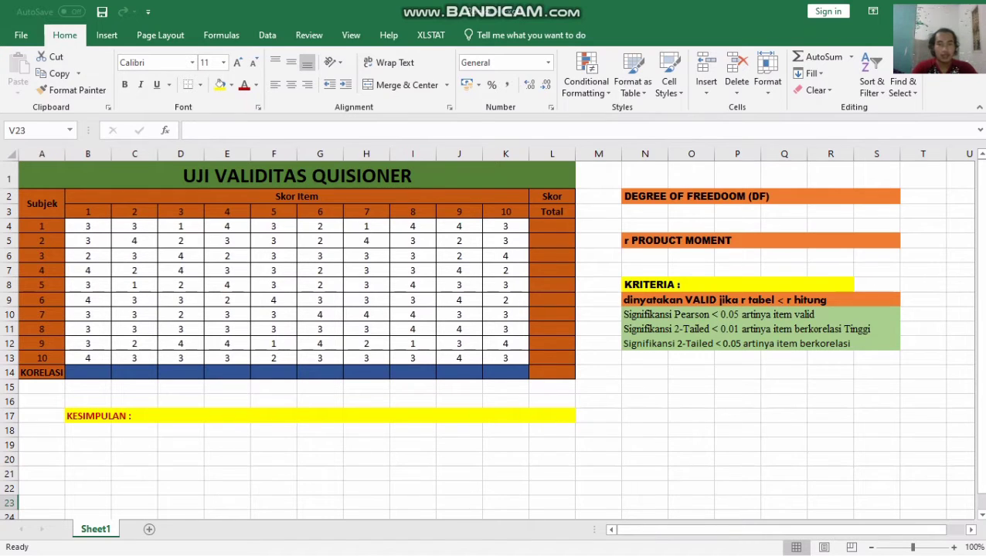
click(551, 226)
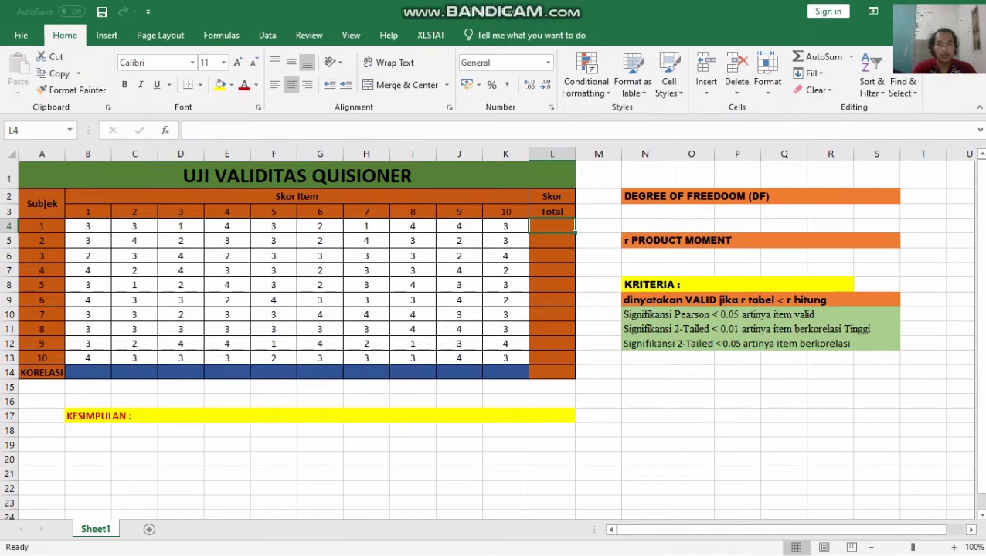
text(=)
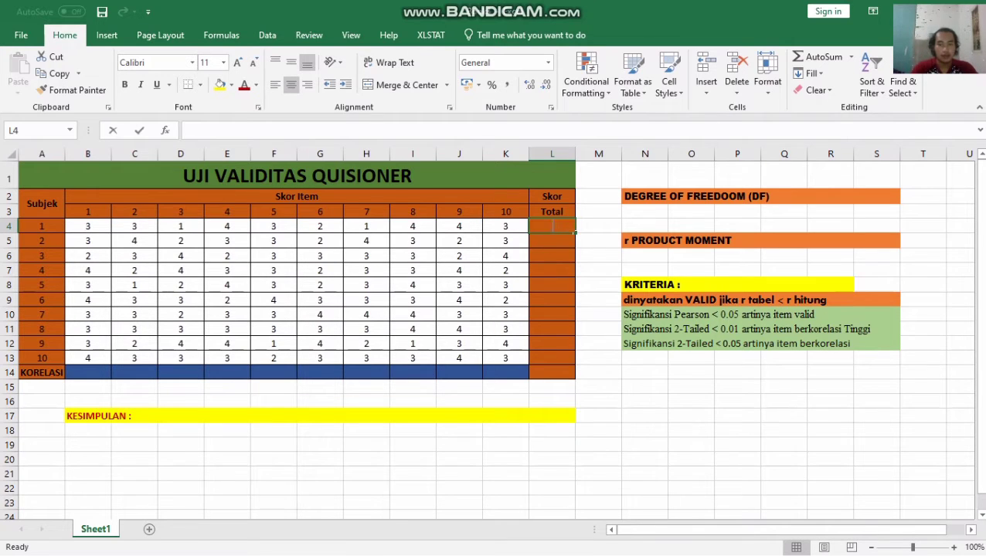
text(SU)
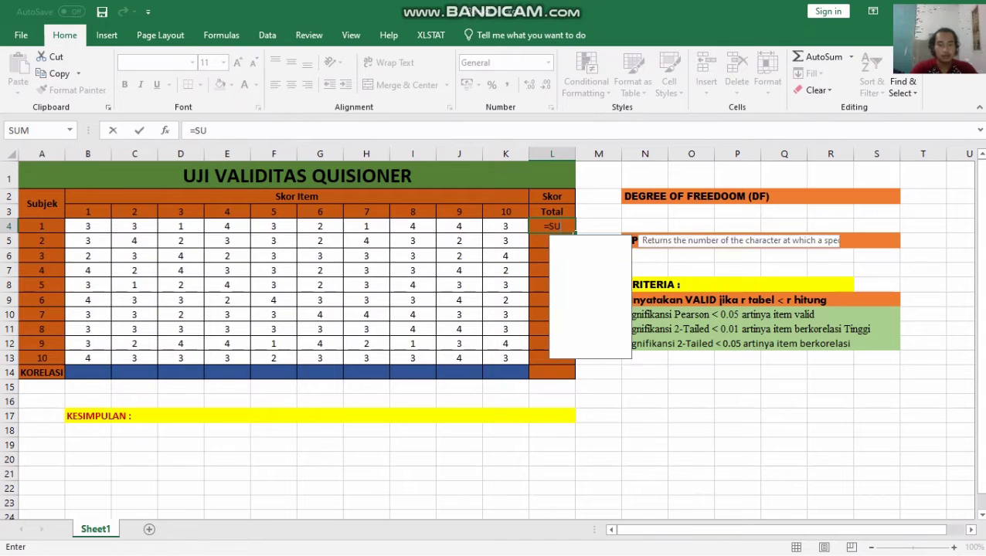
text(M()
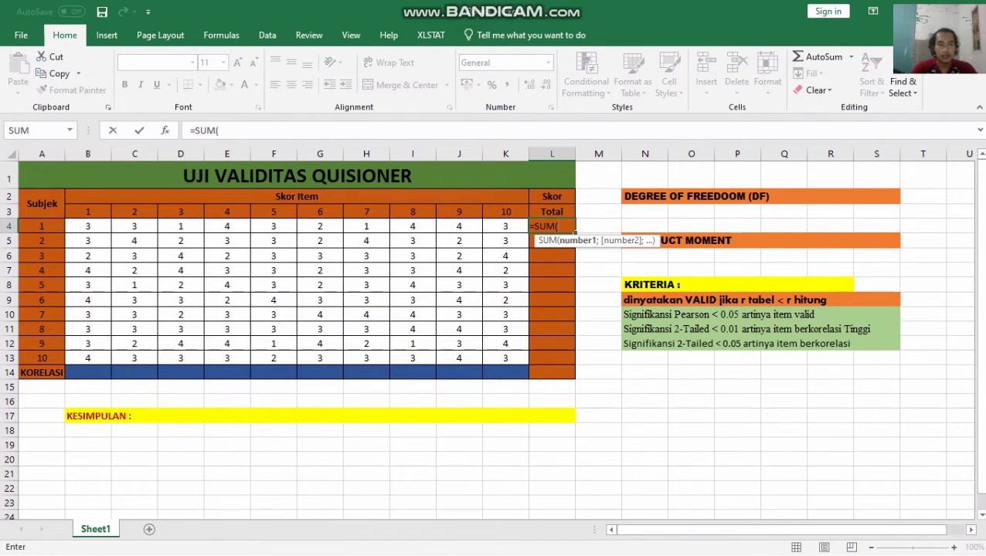
drag(81, 228, 502, 227)
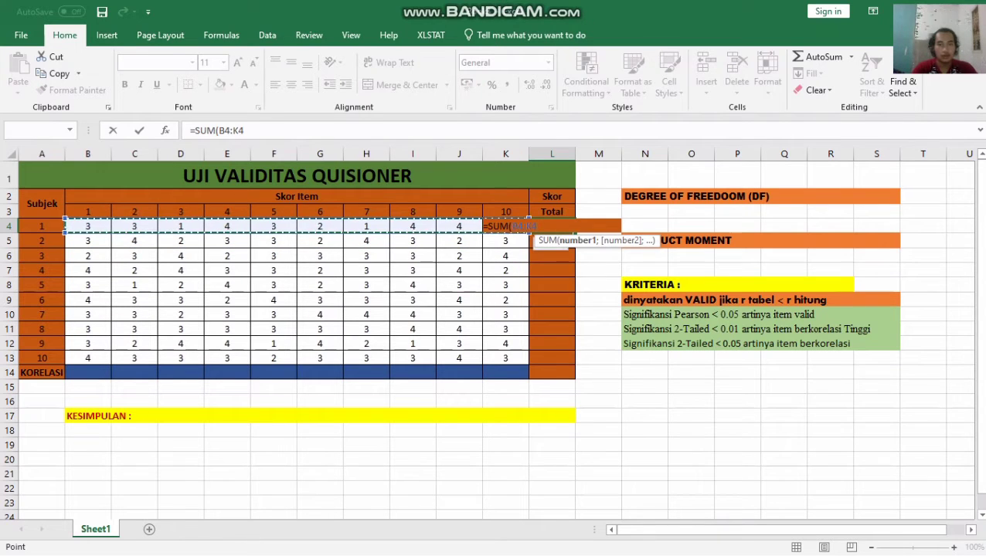
text())
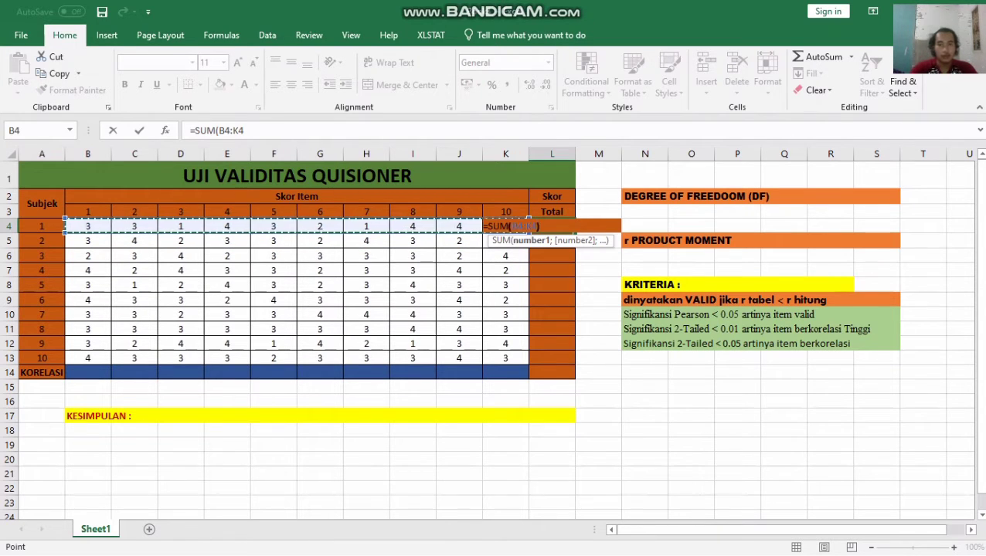
key(Return)
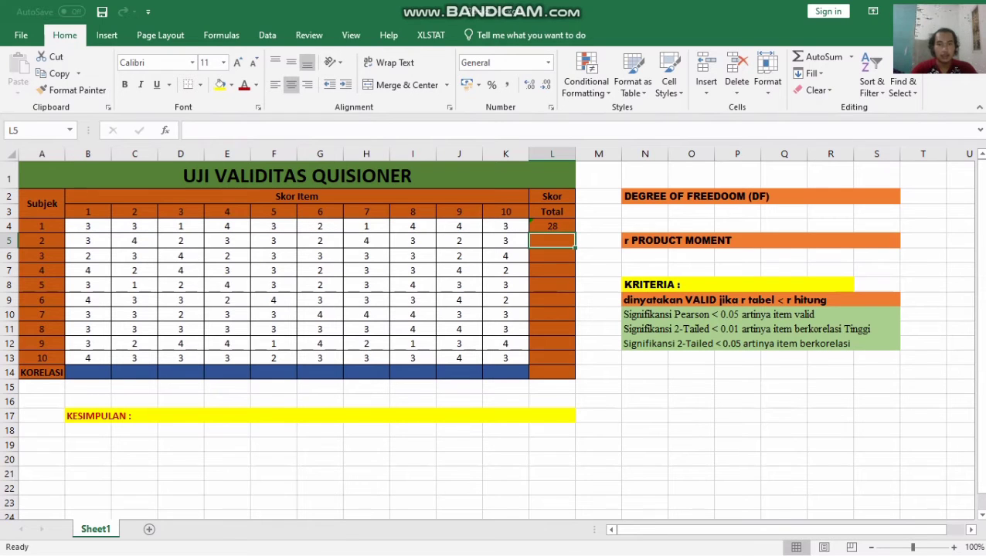
Step: Fill the total score formula from L4 down to L13 for the remaining subjects
click(552, 227)
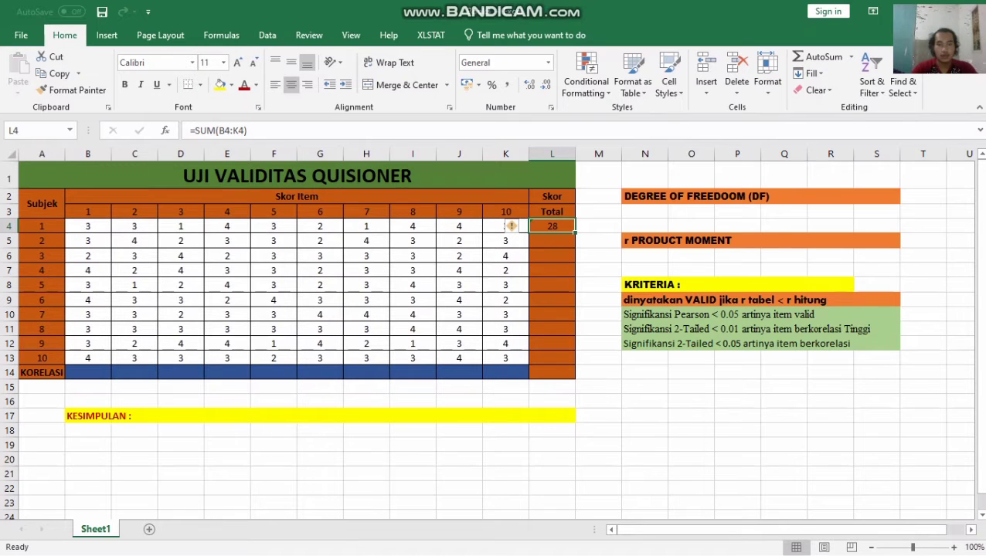
drag(575, 232, 574, 363)
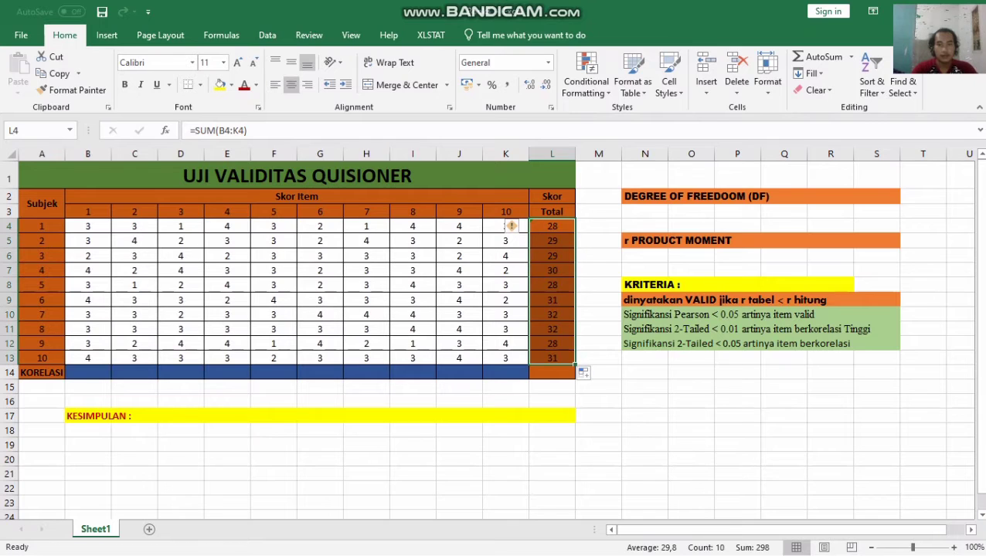
click(598, 358)
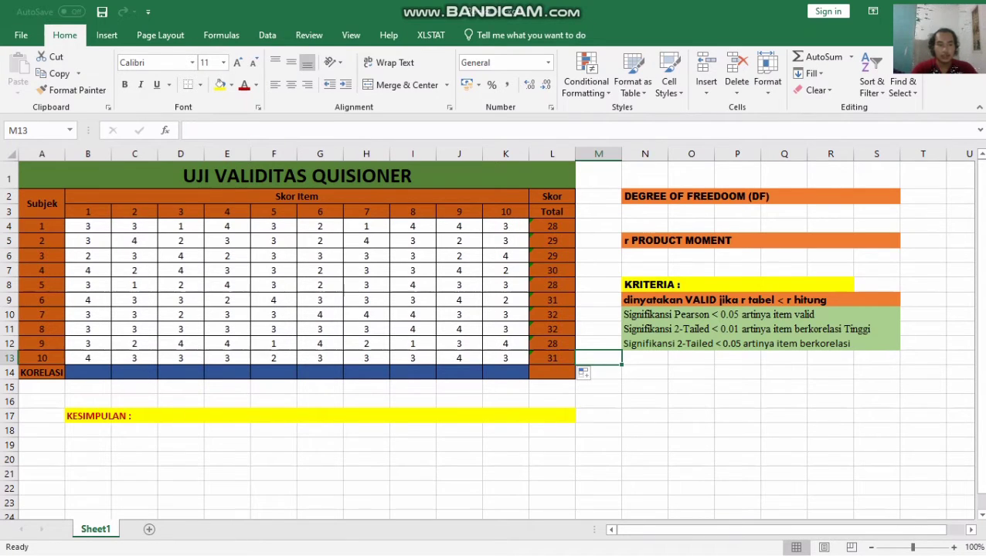
Step: Begin a CORREL formula in B14 that compares item 1's scores B4:B13 with the total scores L4:L13
click(87, 372)
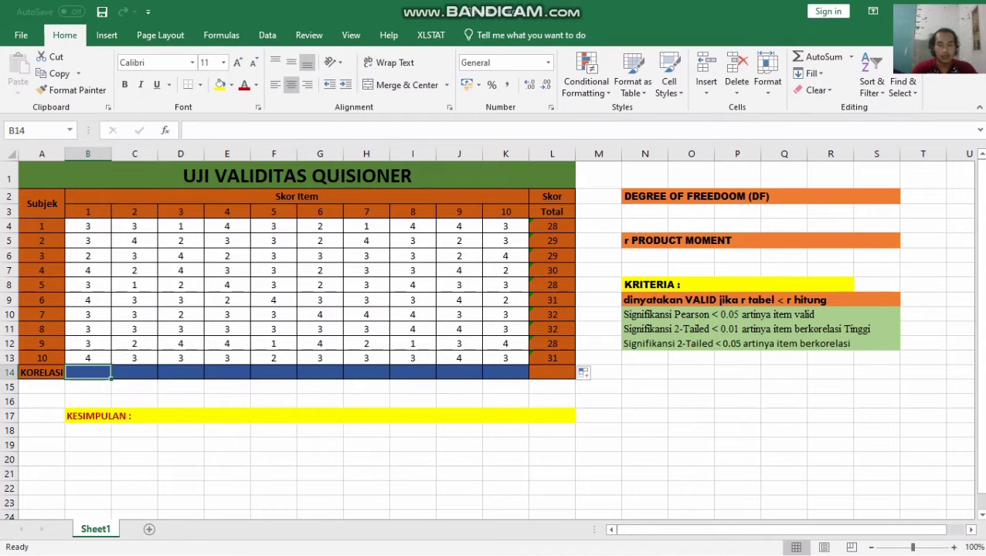
text(=C)
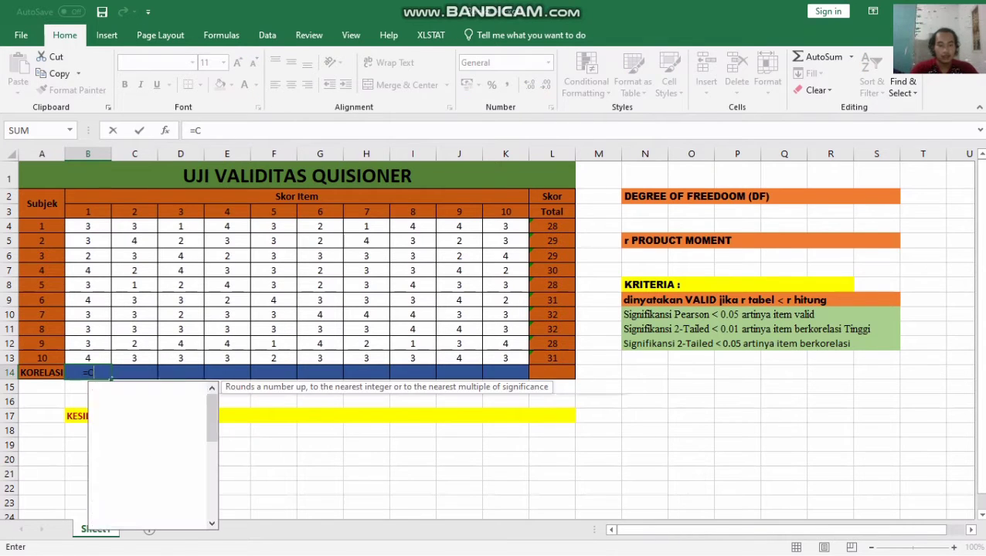
text(ORRE)
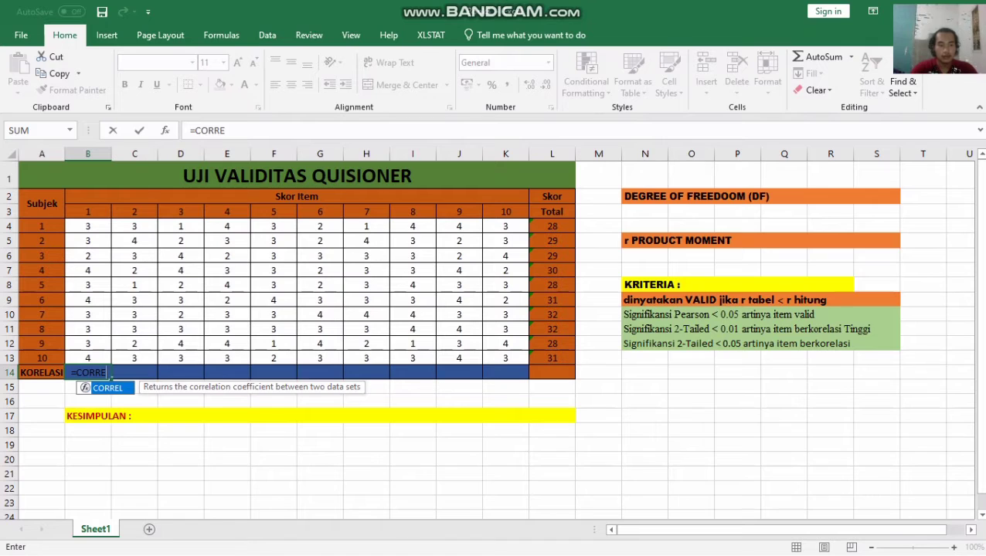
key(Tab)
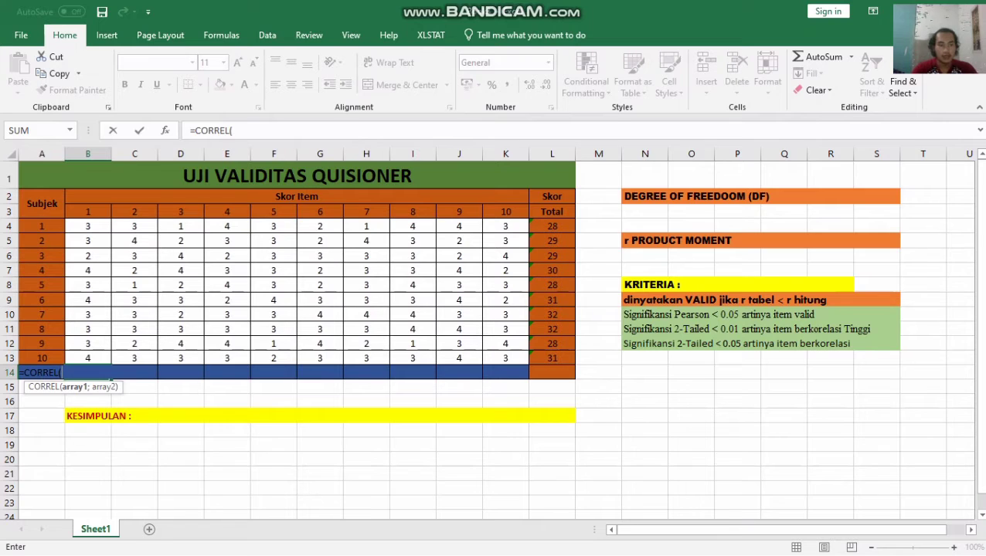
drag(87, 225, 92, 360)
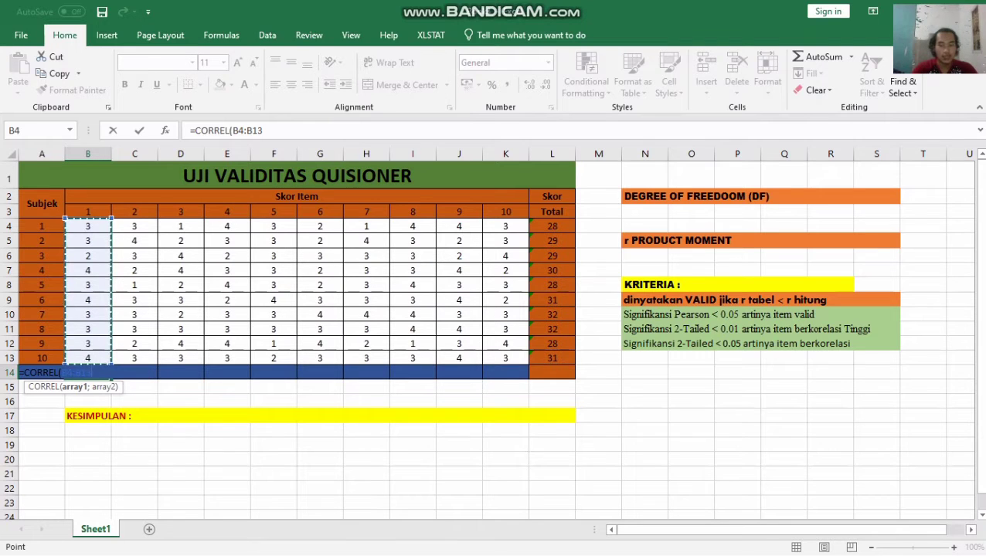
text(;)
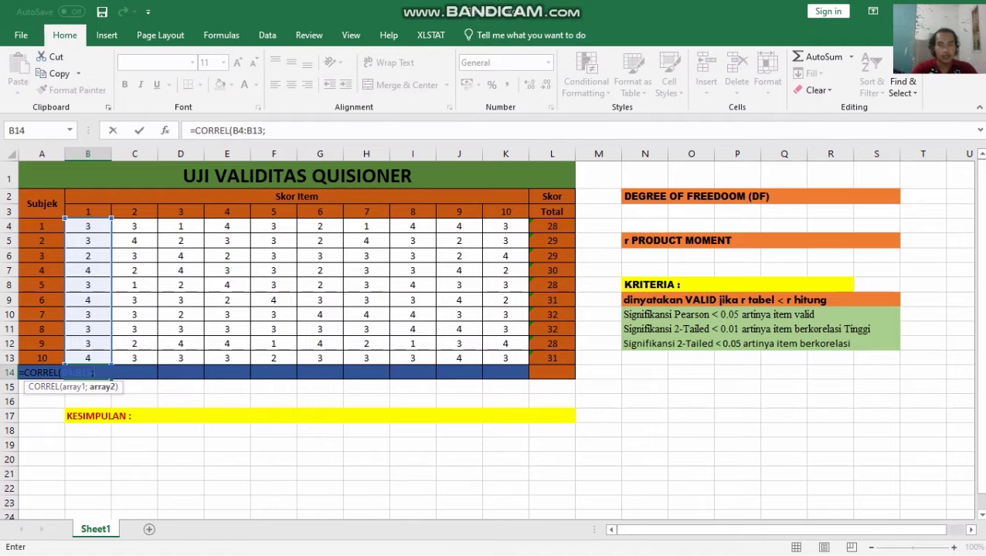
drag(552, 225, 552, 360)
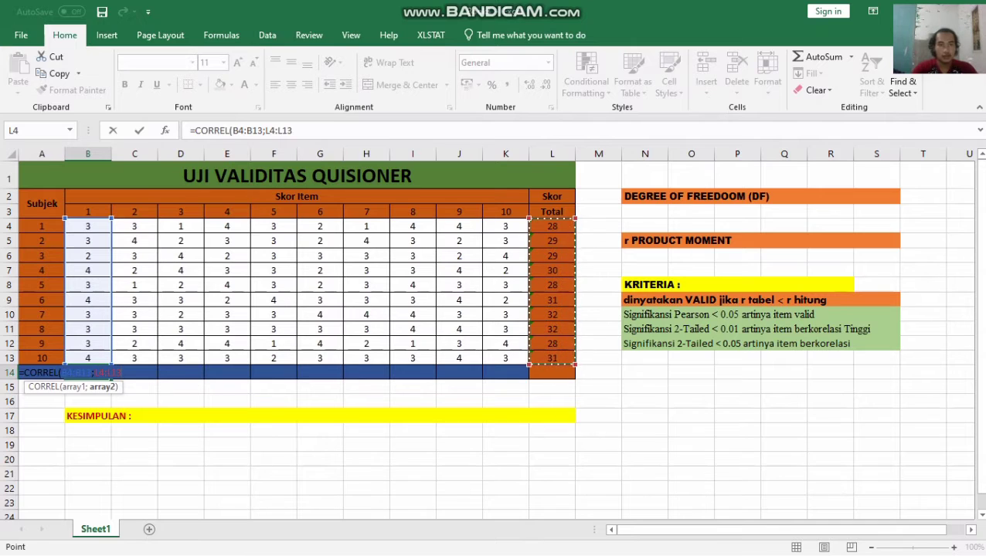
Step: Make the total score range absolute and complete the formula as =CORREL(B4:B13;$L$4:$L$13)
click(266, 131)
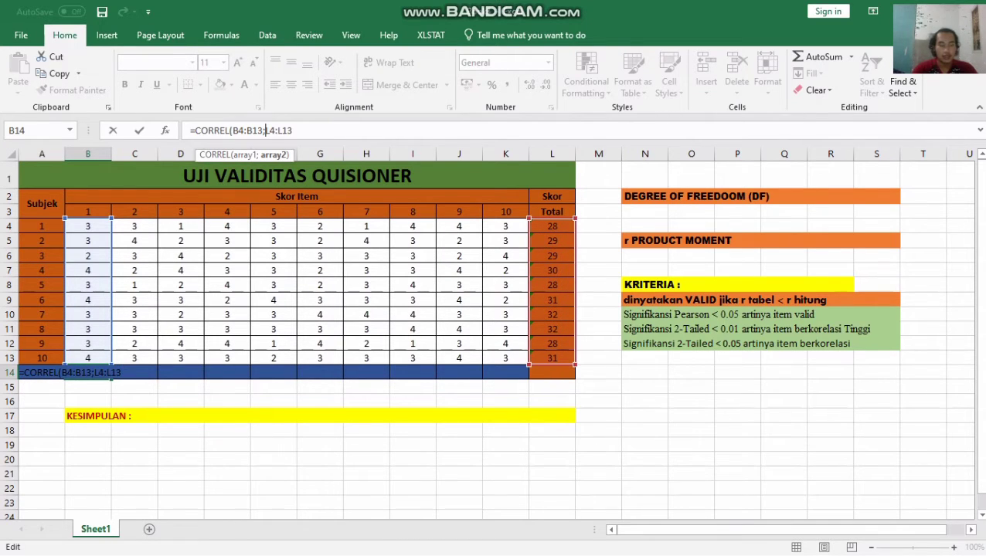
text($L)
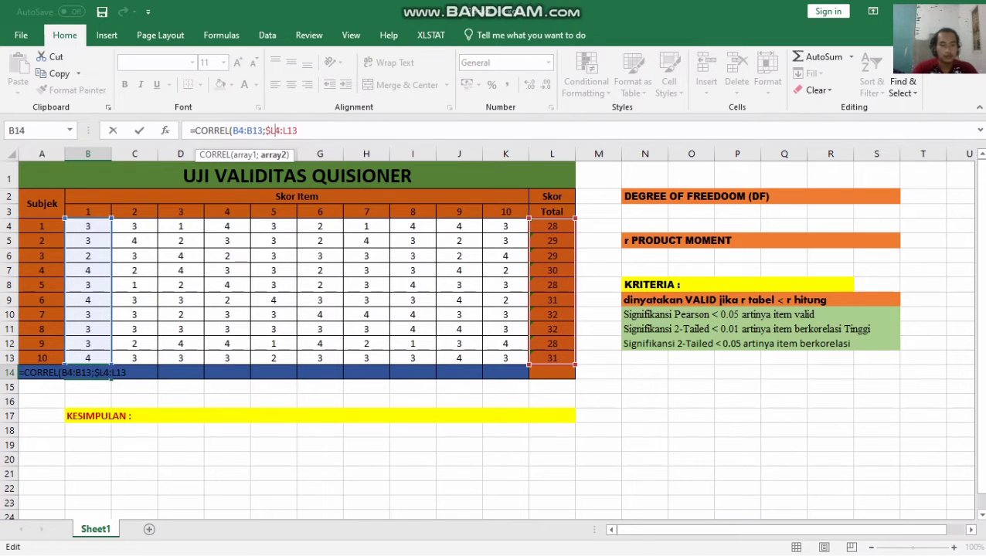
text($4:$L)
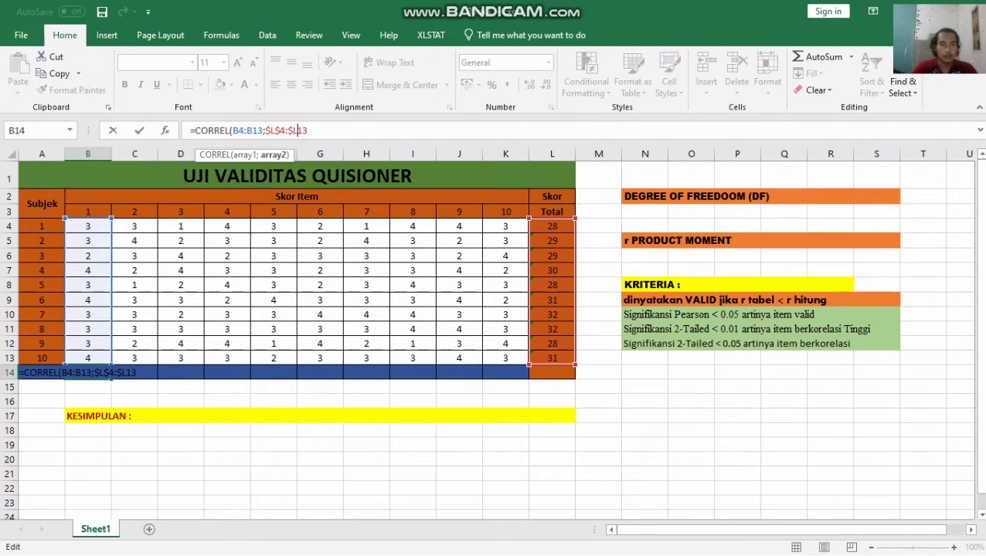
text($)
key(Right)
key(Right)
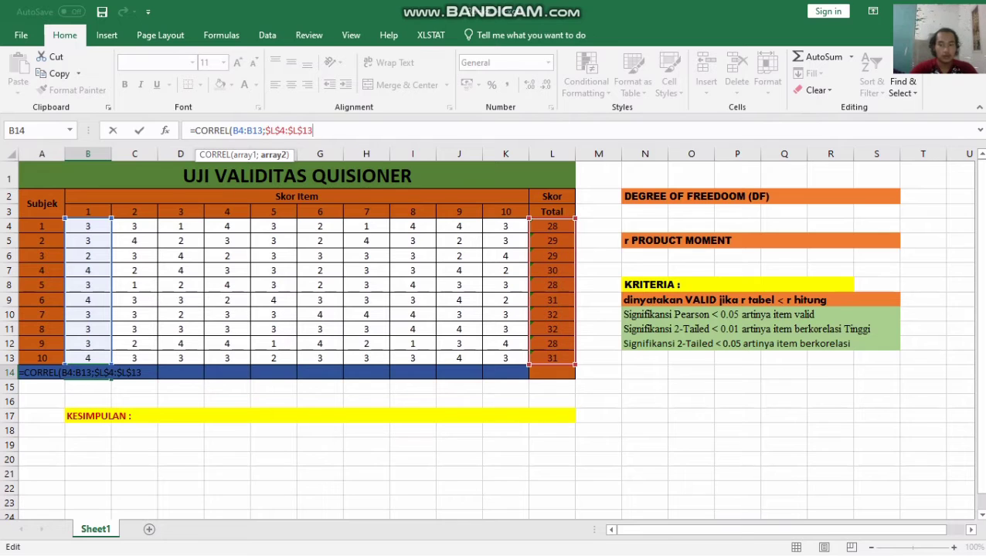
text())
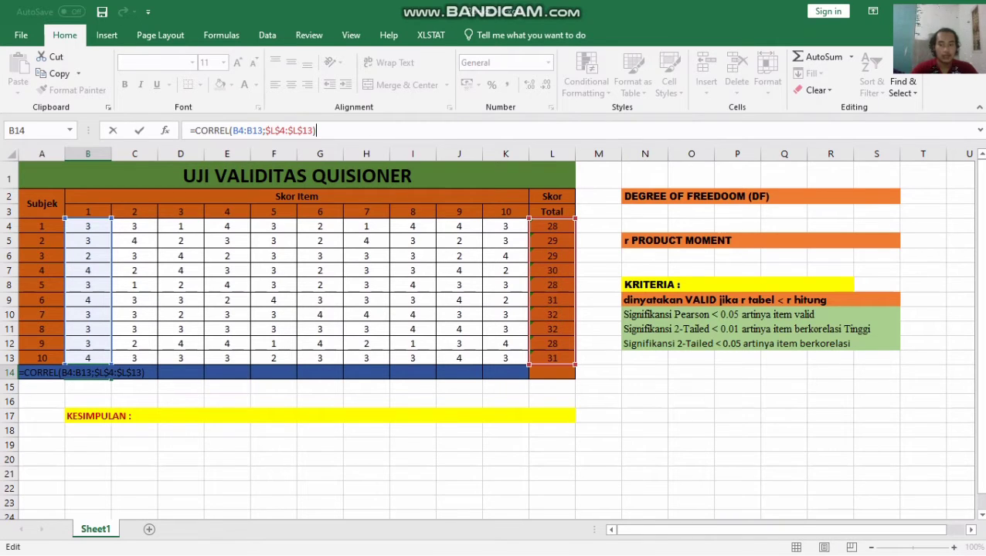
key(Return)
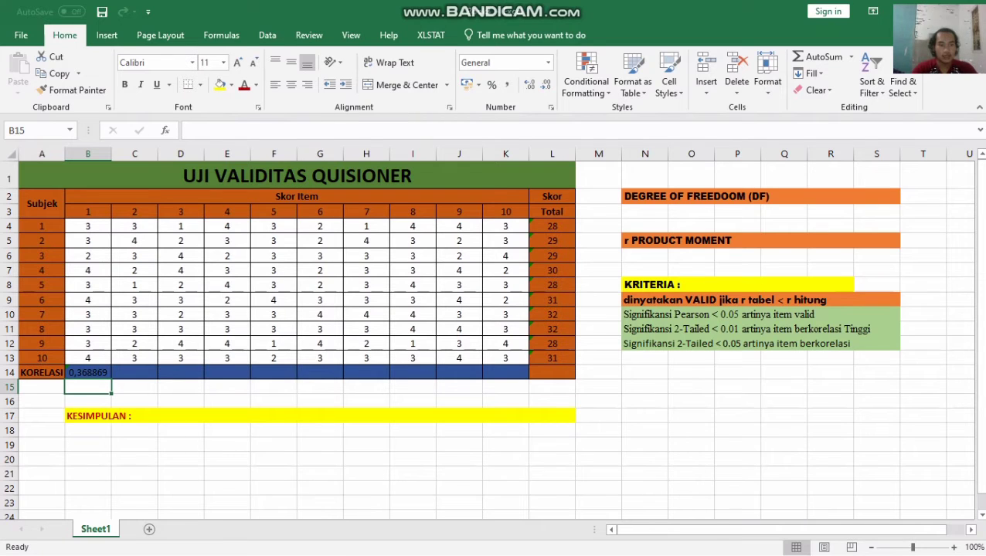
Step: Fill the correlation formula from B14 across to K14 for items 2 to 10
click(88, 373)
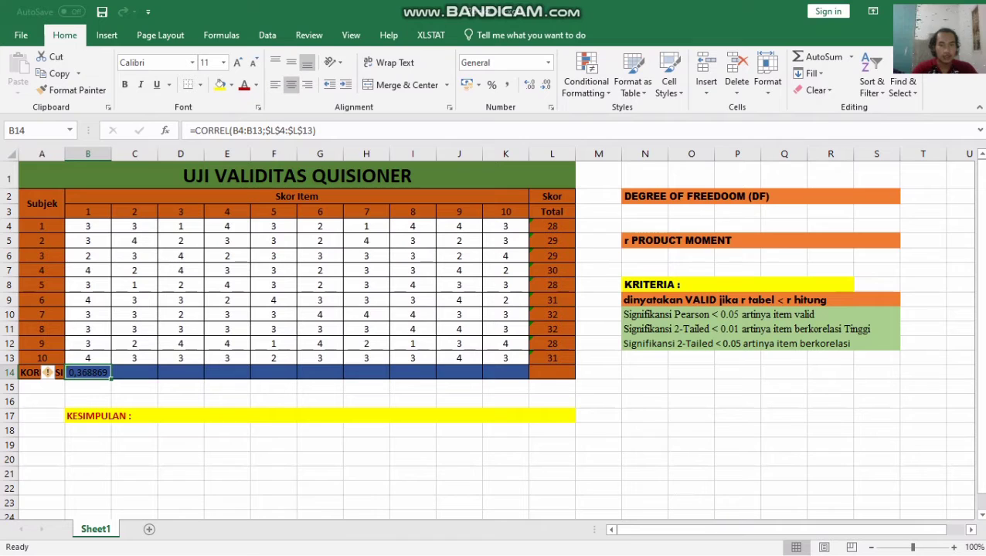
drag(111, 378, 526, 375)
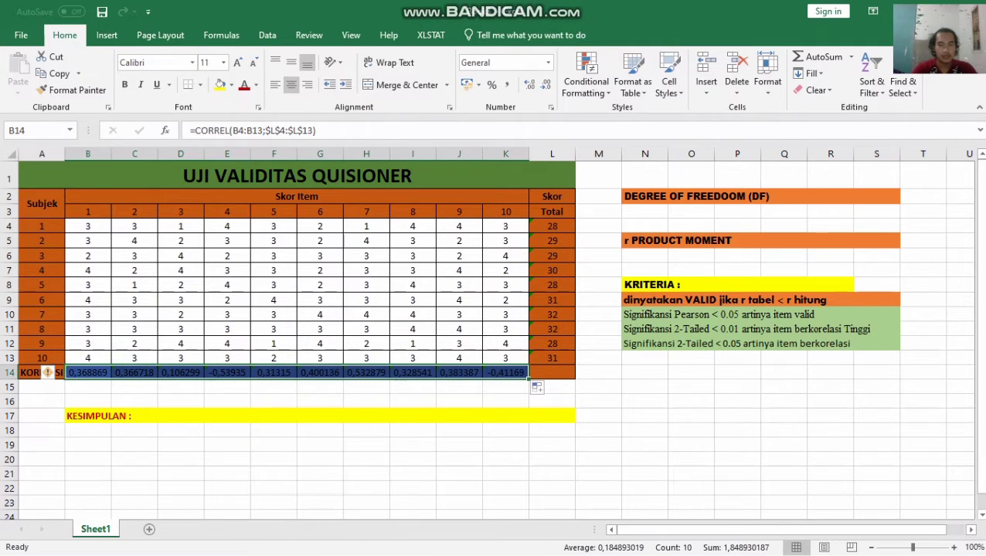
click(599, 387)
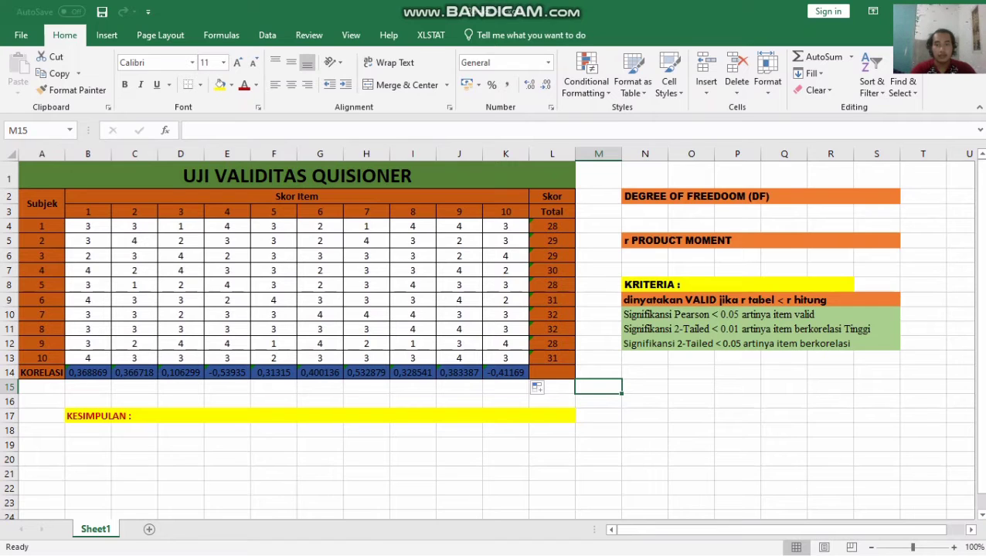
Step: Enter the degree of freedom calculation "10-2 = 8" in R2, based on the 10 subjects
click(830, 197)
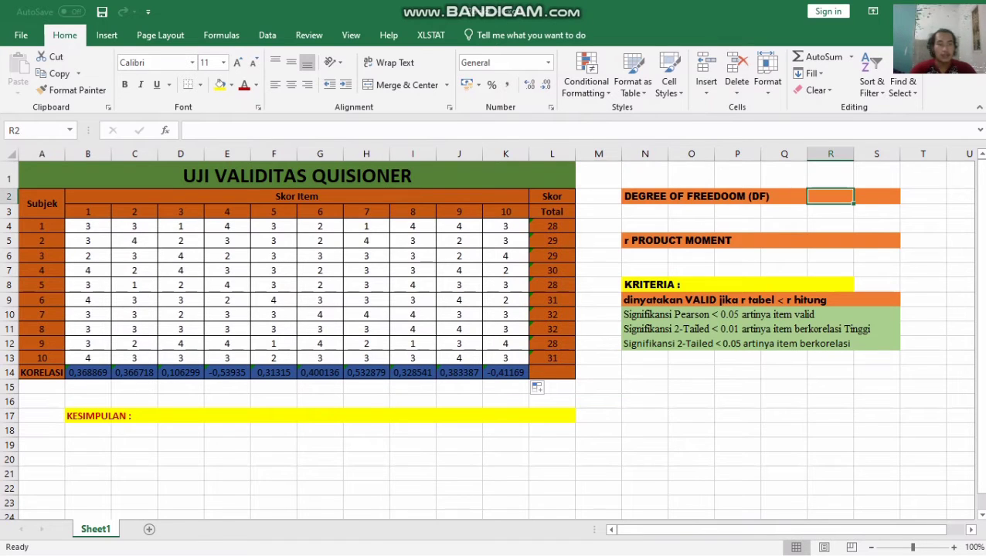
click(42, 358)
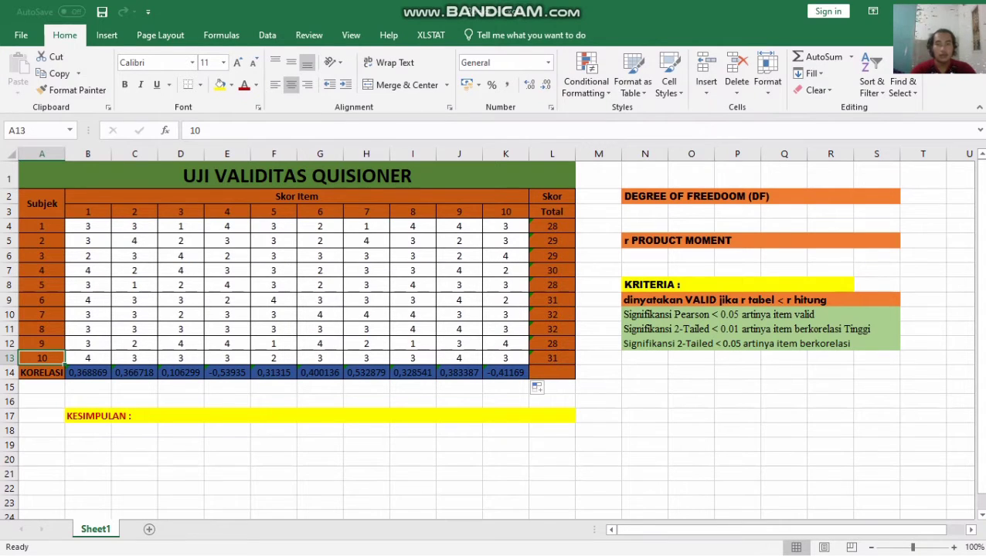
click(829, 196)
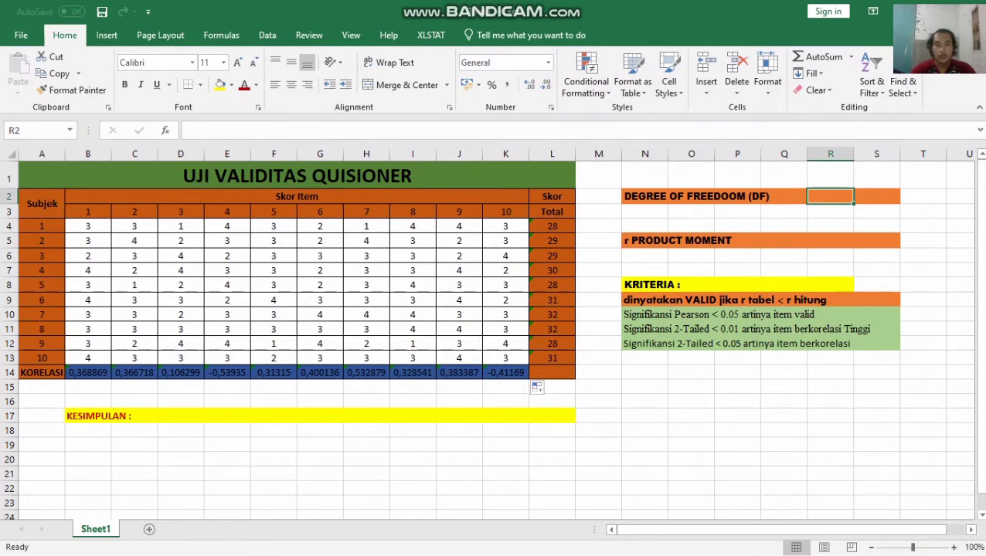
text(10-)
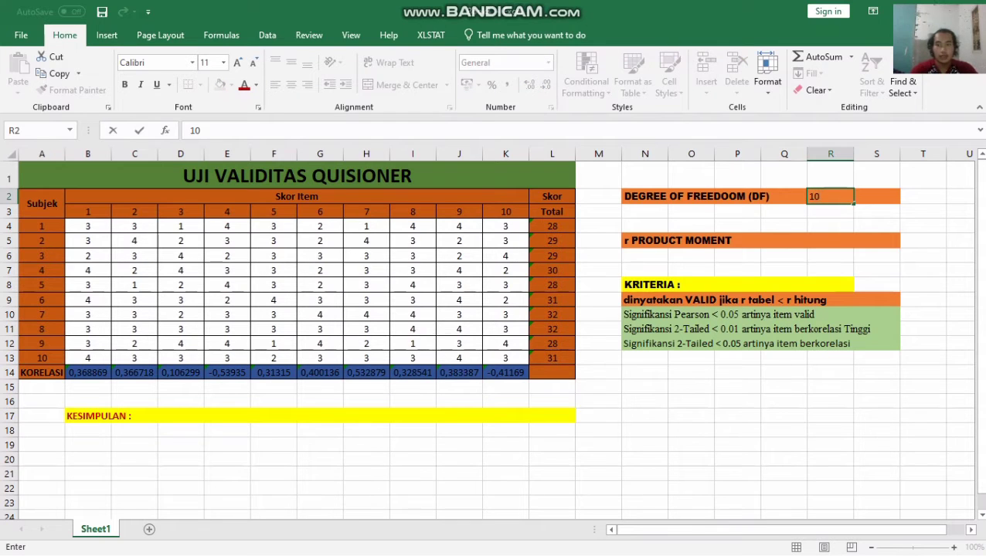
text(2 = 8)
click(923, 196)
Step: Switch to the r product moment table in Adobe Acrobat Reader and copy the r value 0.632 for N = 8
key(alt+Tab)
key(alt+Tab)
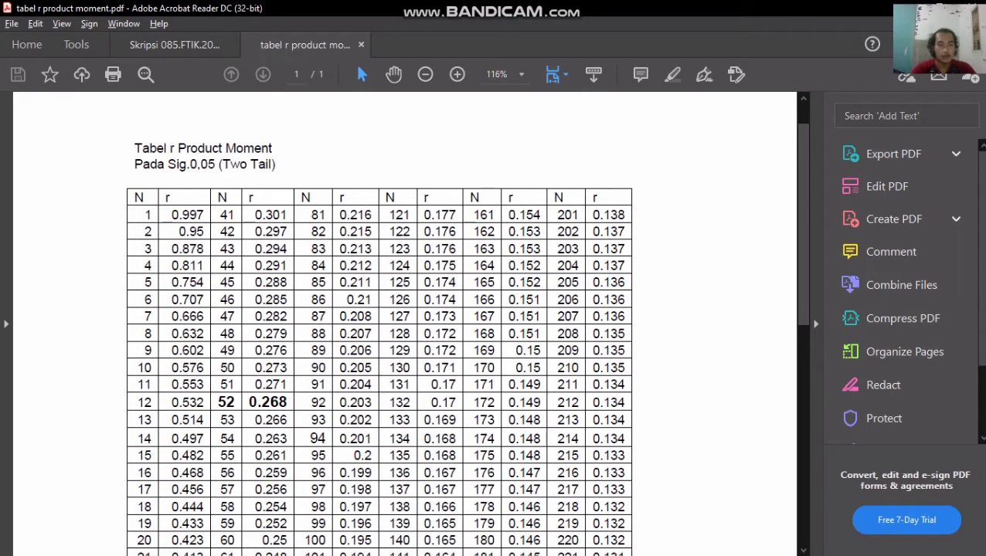
drag(170, 333, 204, 334)
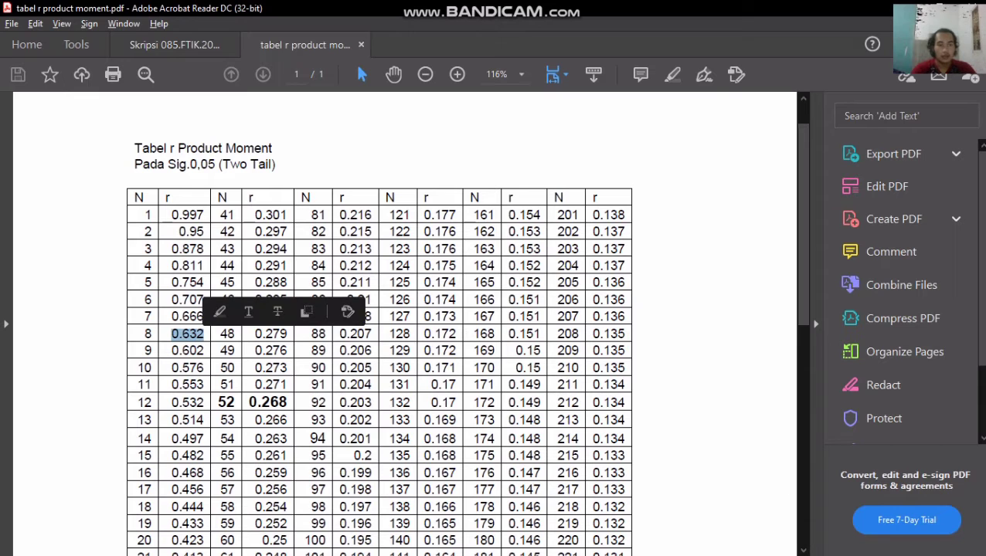
right_click(203, 335)
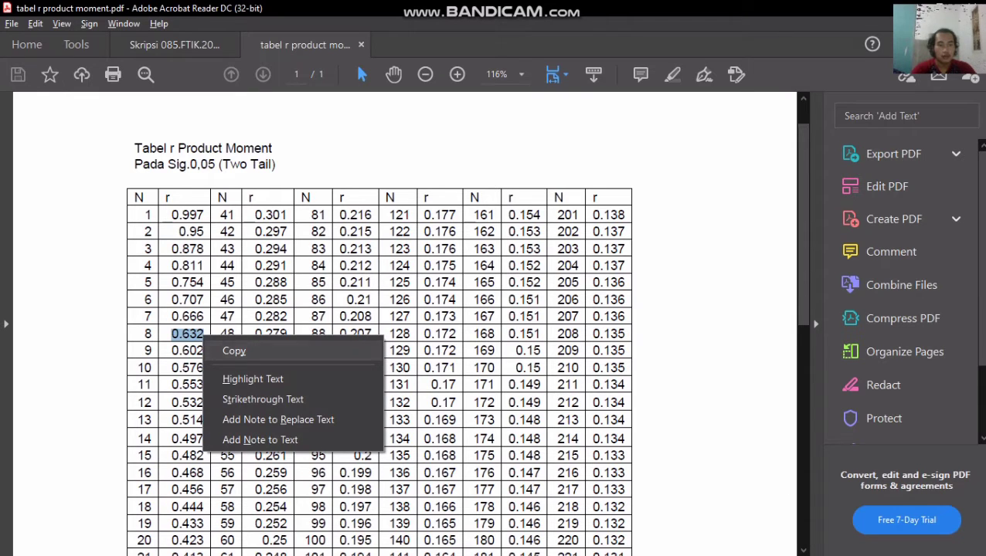
click(234, 351)
Step: Switch back to Excel, paste 0.632 into R5 as the r product moment value and make it bold
key(alt+Tab)
key(alt+Tab)
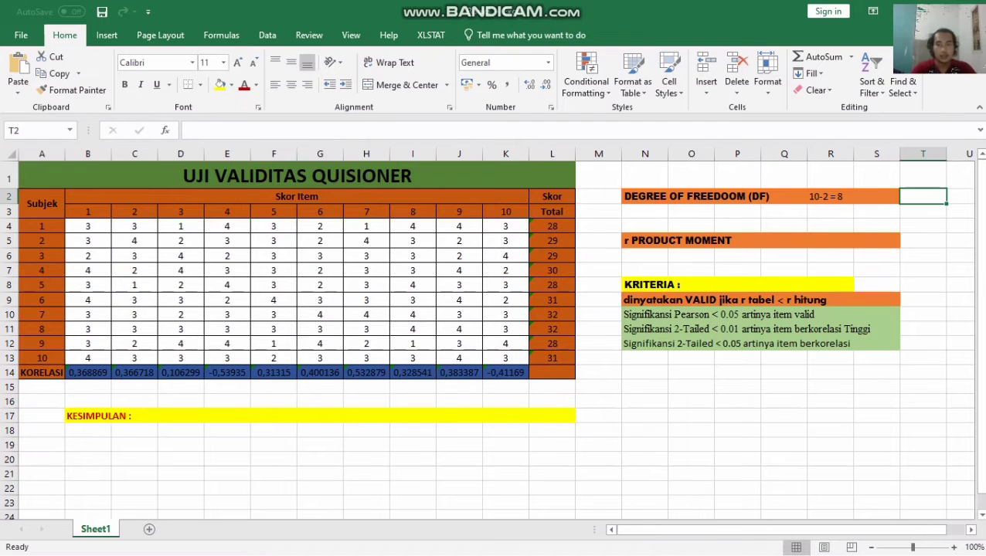
click(830, 241)
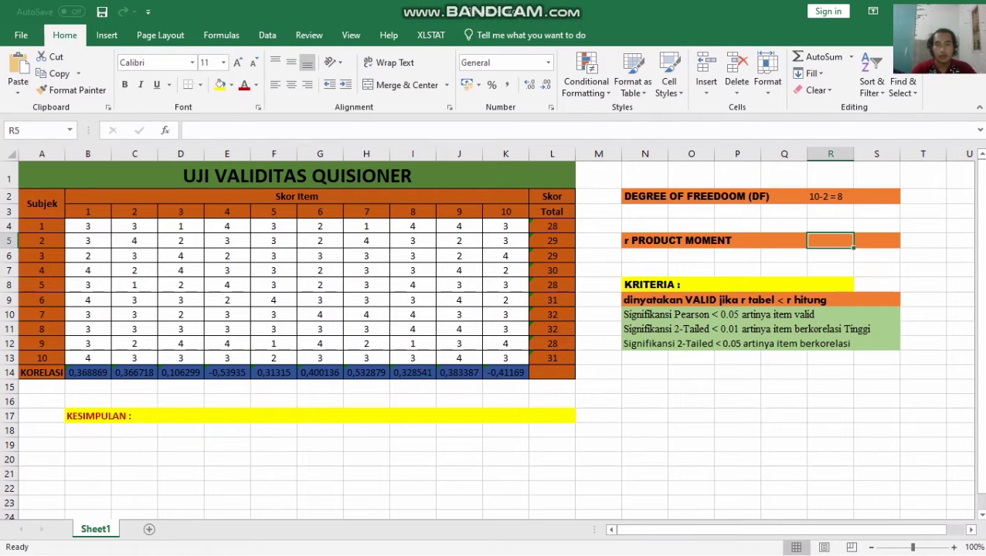
key(ctrl+v)
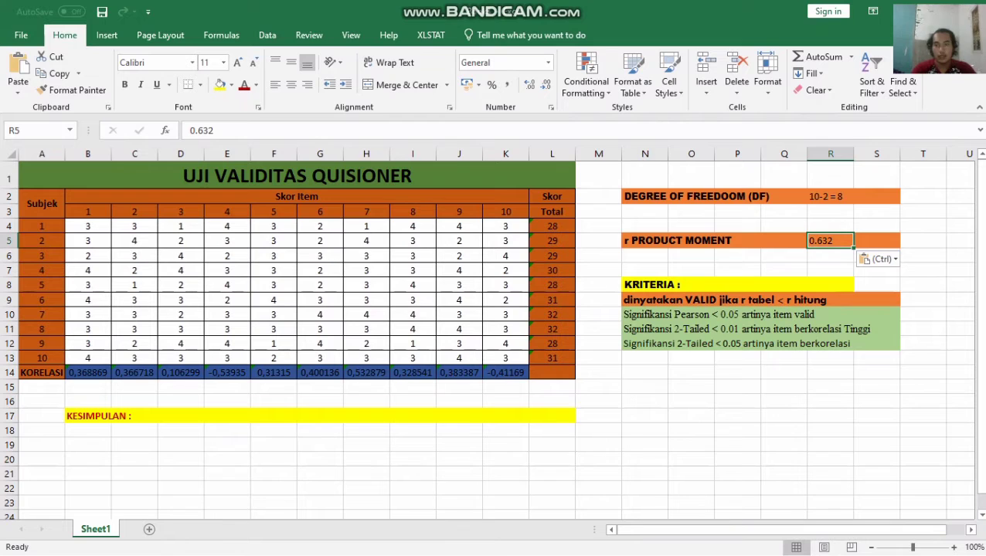
click(922, 241)
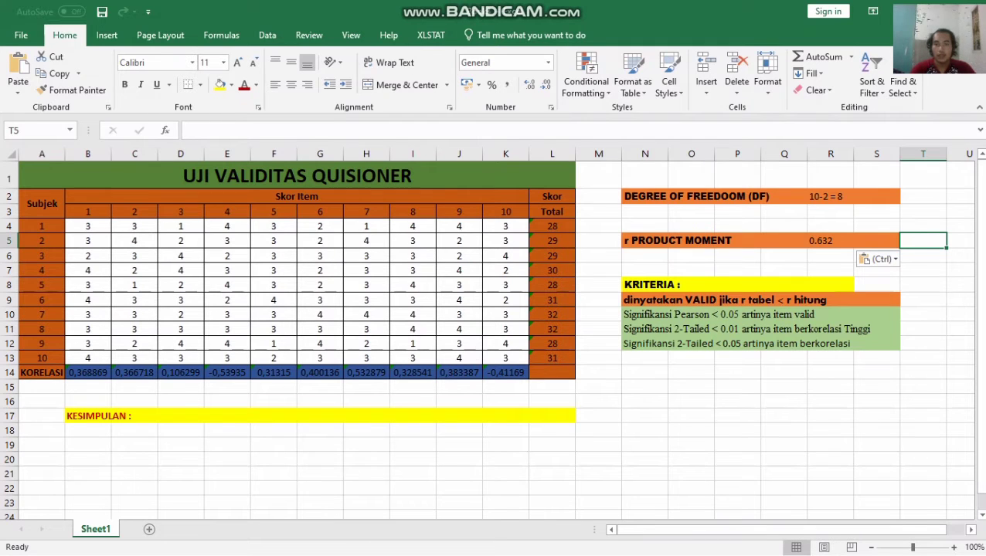
click(830, 240)
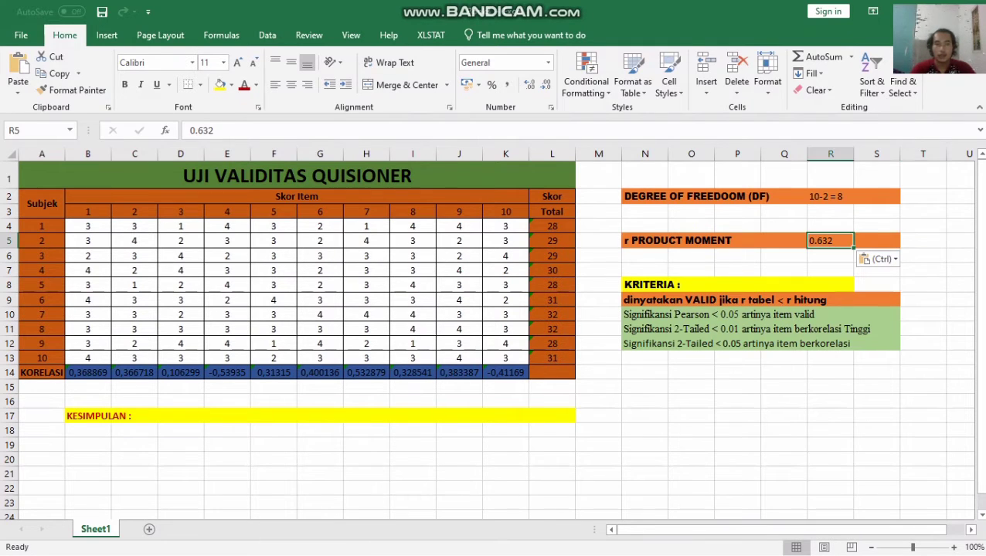
click(125, 85)
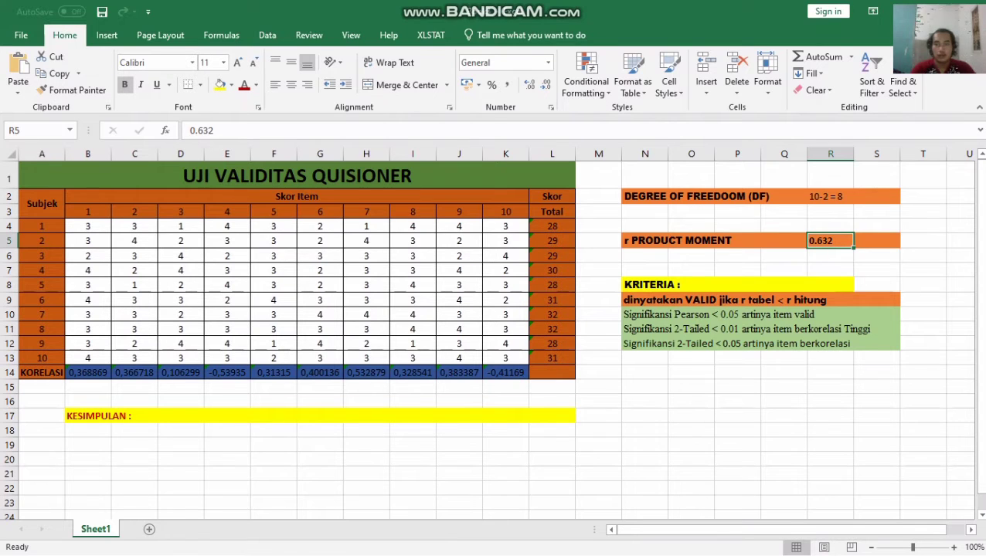
Step: Label the r product moment value with "r tabel" in S5
click(876, 240)
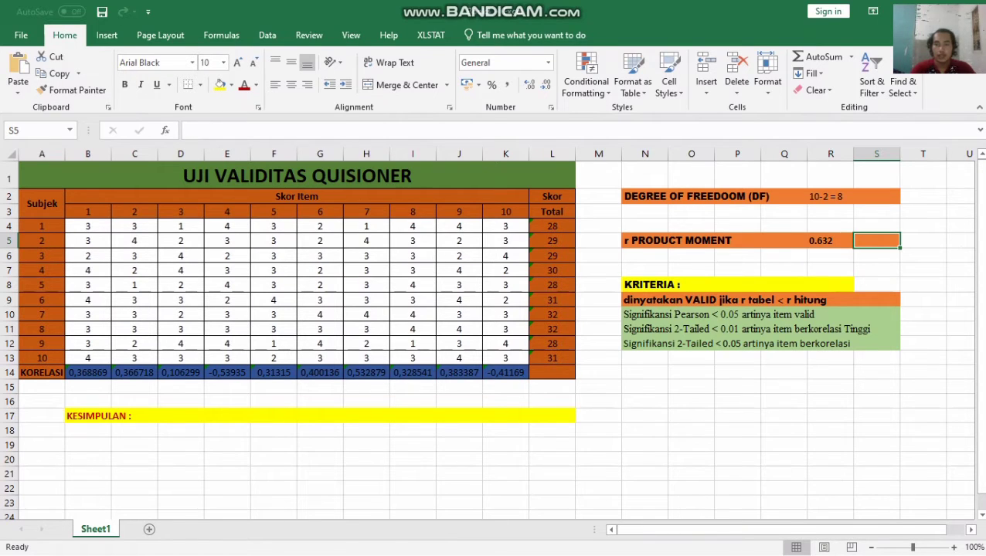
text(r)
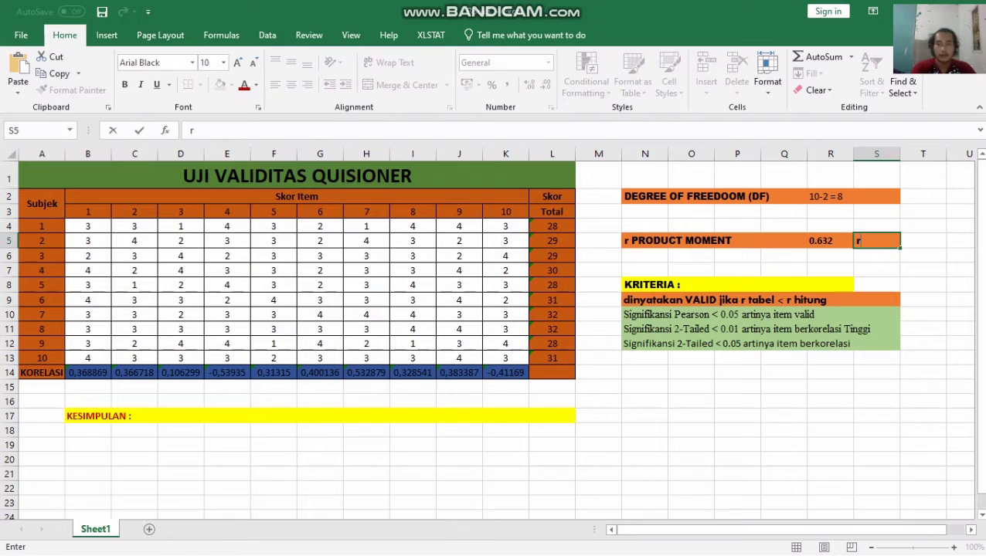
text( tabel)
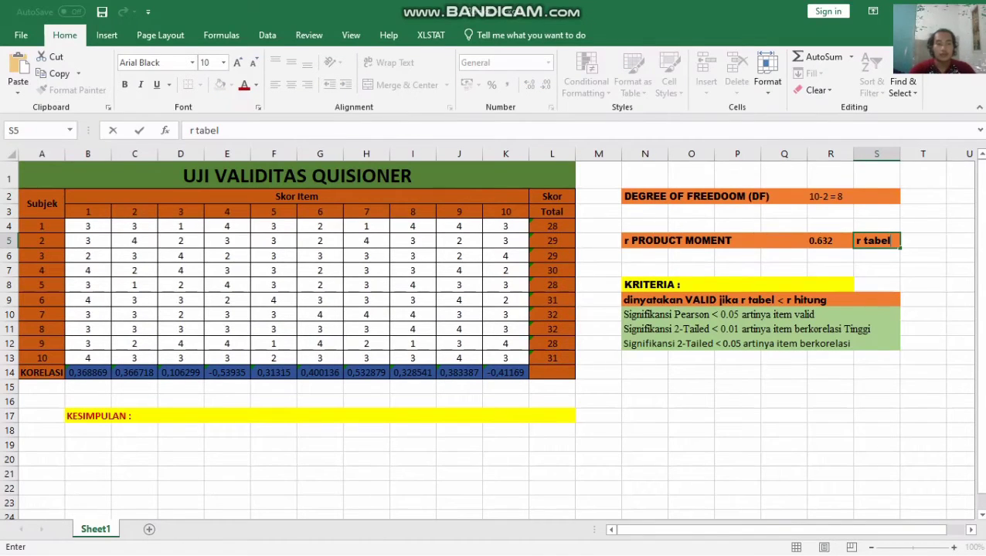
Step: Label the correlation row with "r hitung" in L14 and make the label bold
click(551, 372)
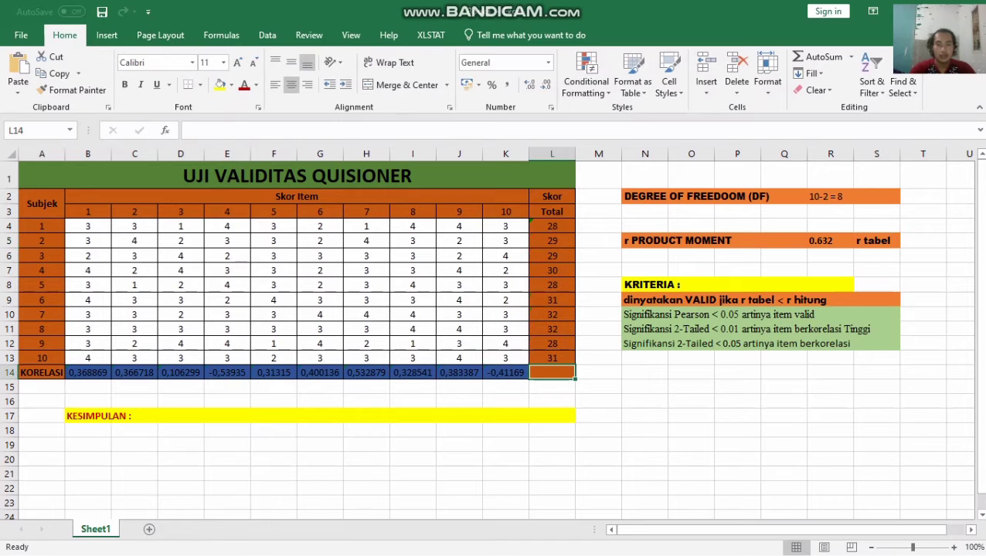
text(r)
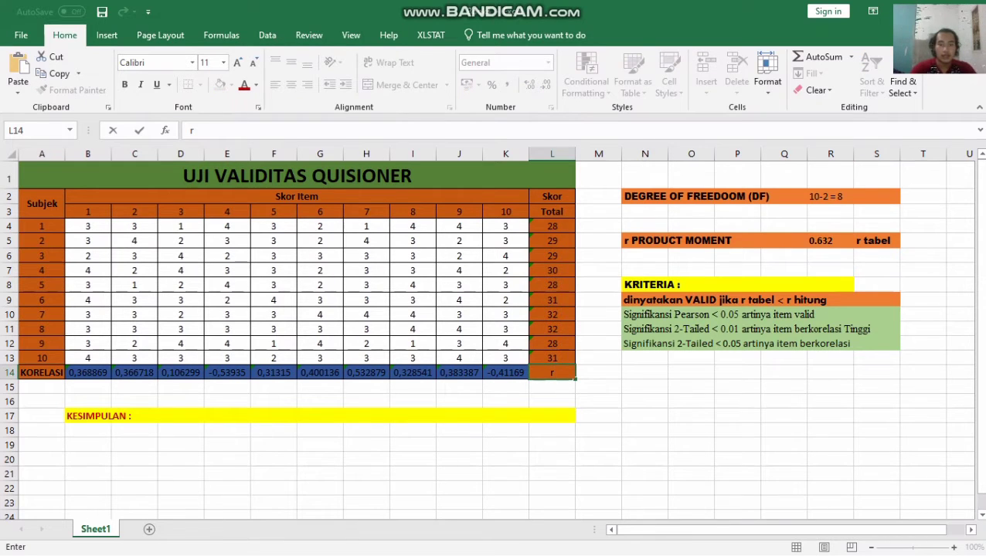
text( hitung)
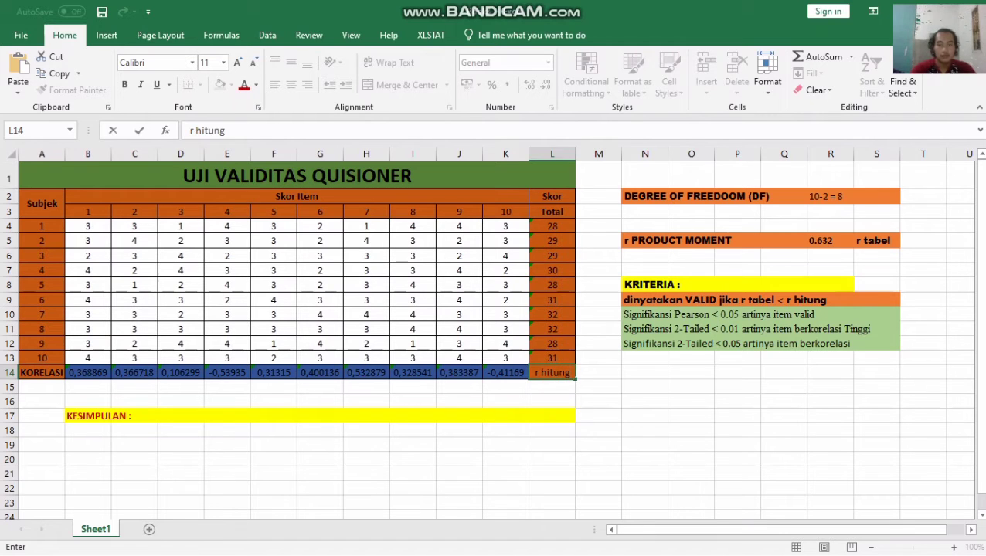
key(Tab)
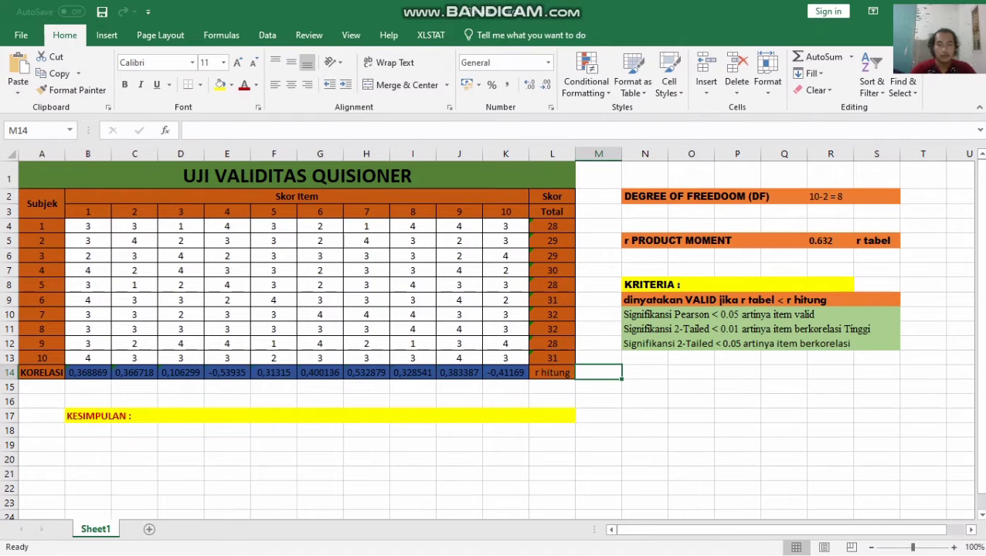
key(Left)
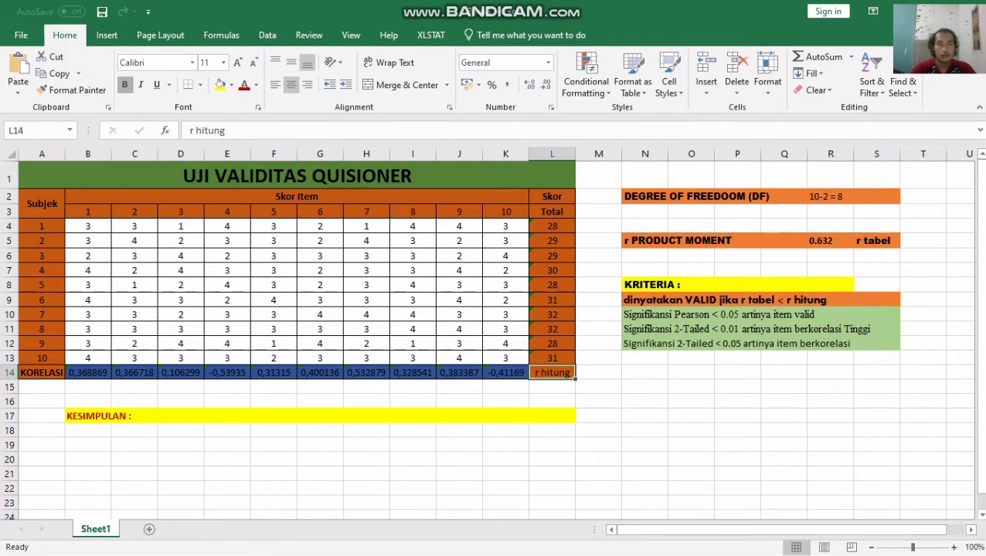
key(ctrl+b)
click(737, 400)
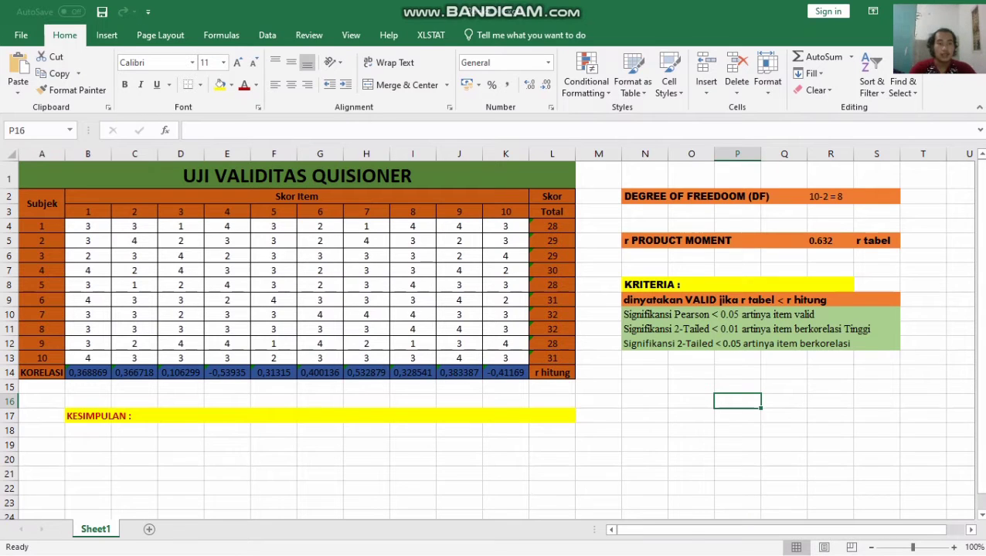
Step: Fill the correlation cells of items 1, 2 and 4 to 10 (B14:C14 and E14:K14) yellow, skipping item 3
click(88, 372)
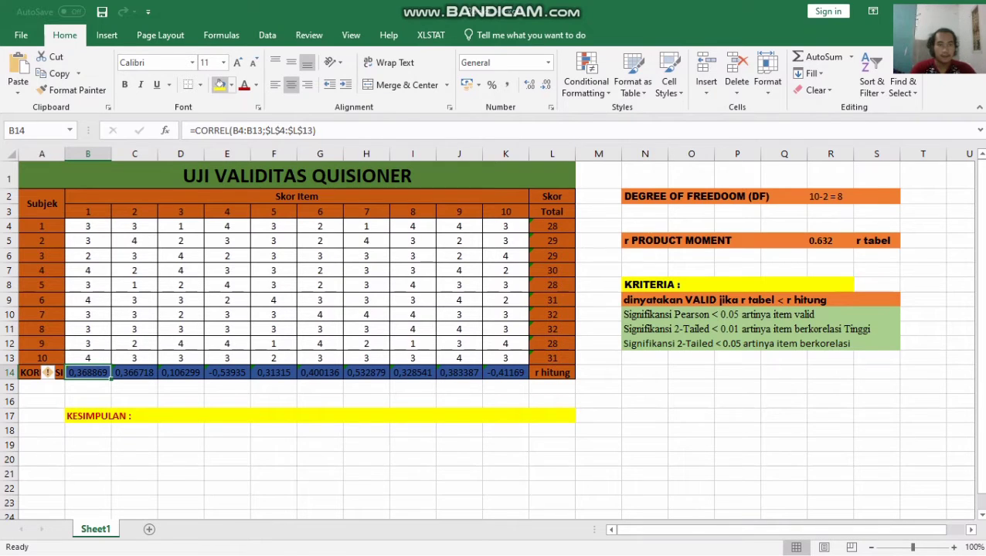
click(219, 85)
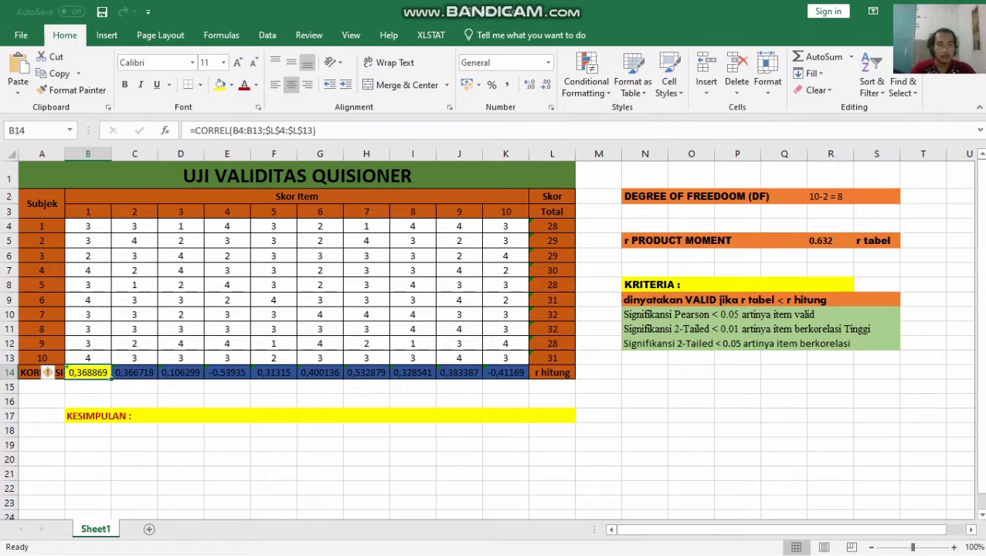
click(134, 372)
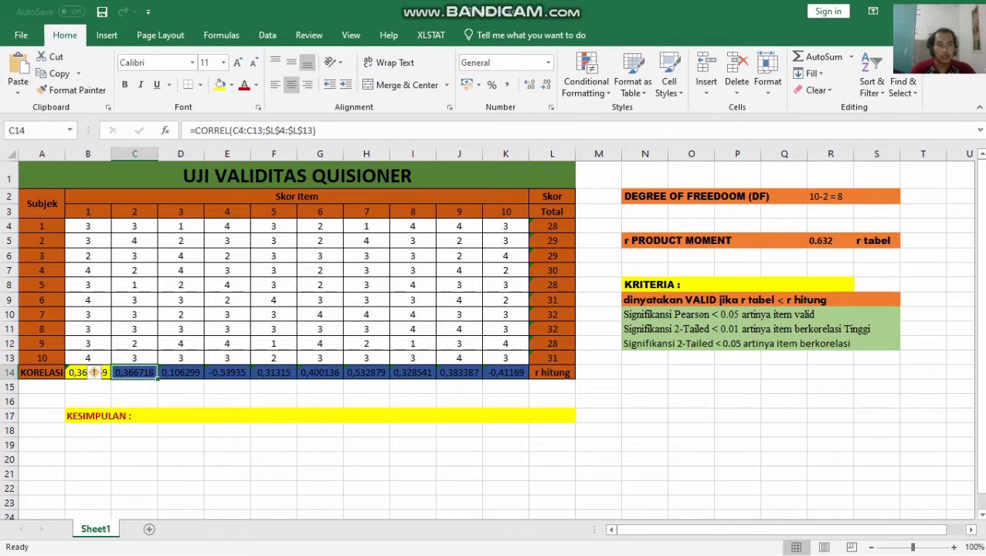
click(221, 85)
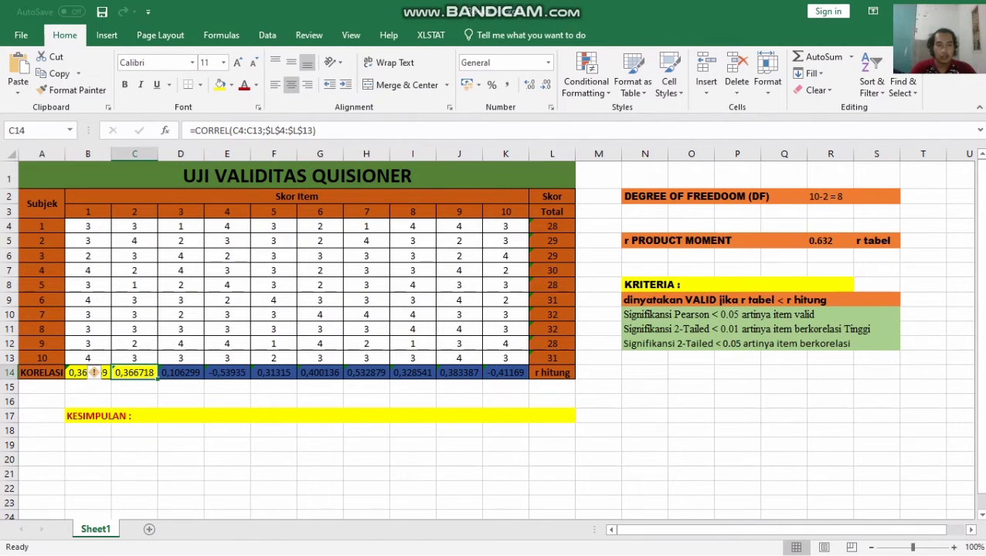
click(181, 373)
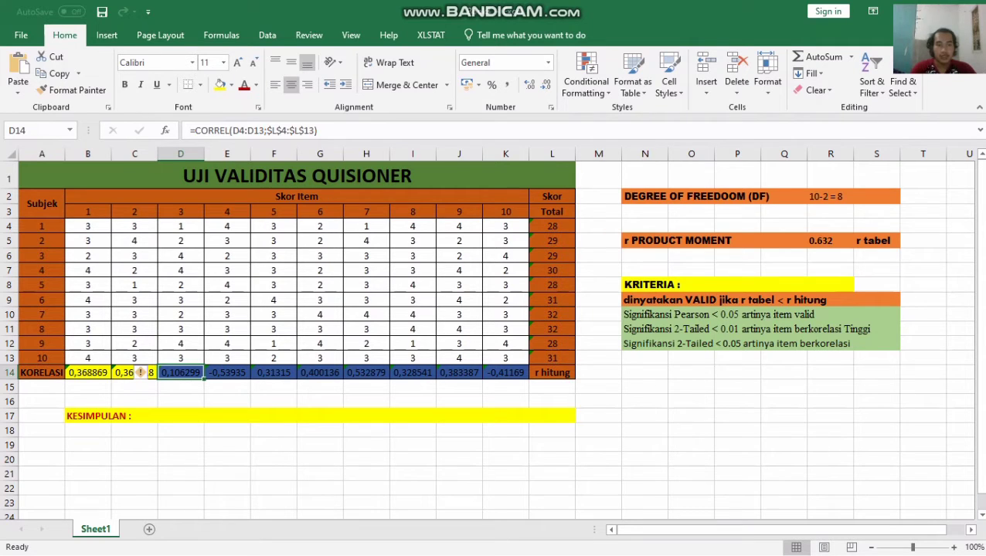
click(227, 373)
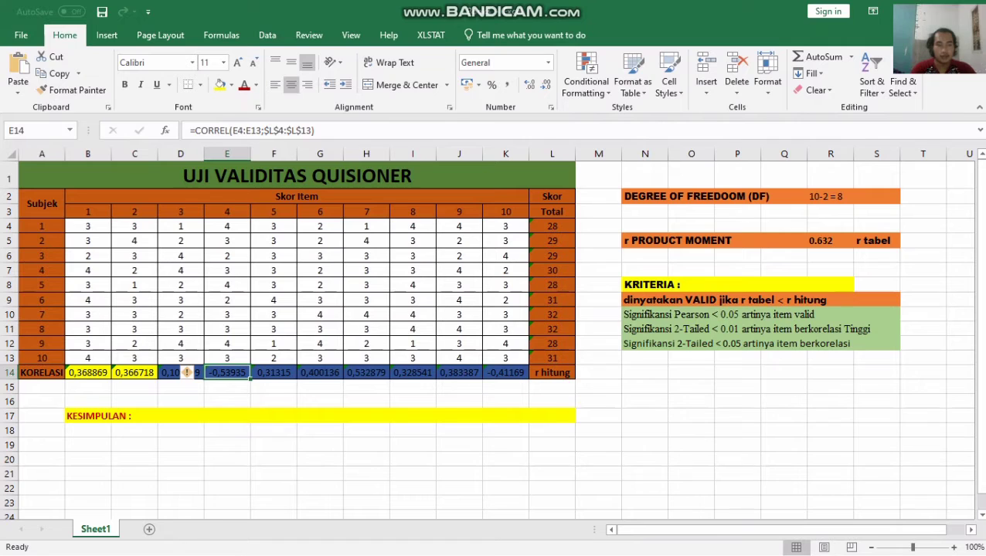
click(219, 85)
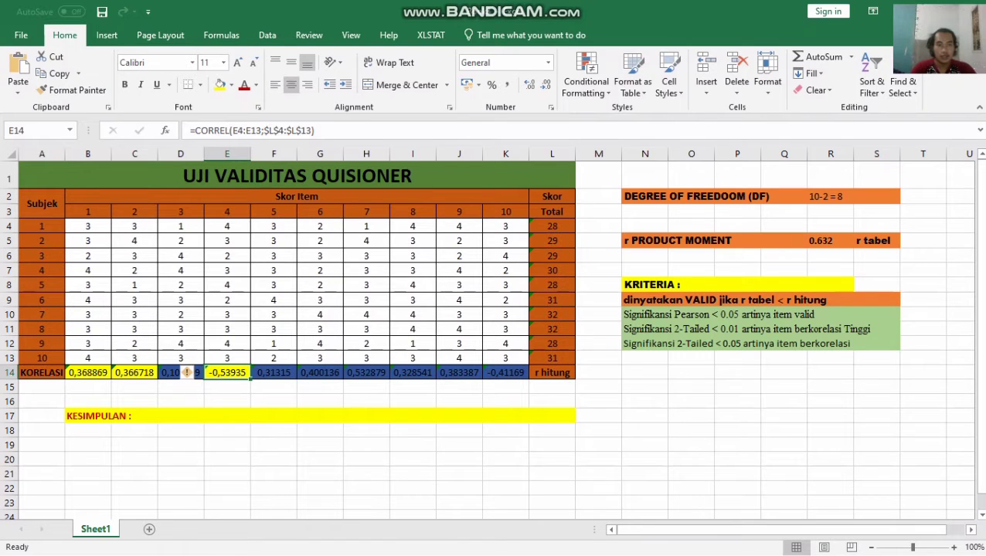
click(274, 373)
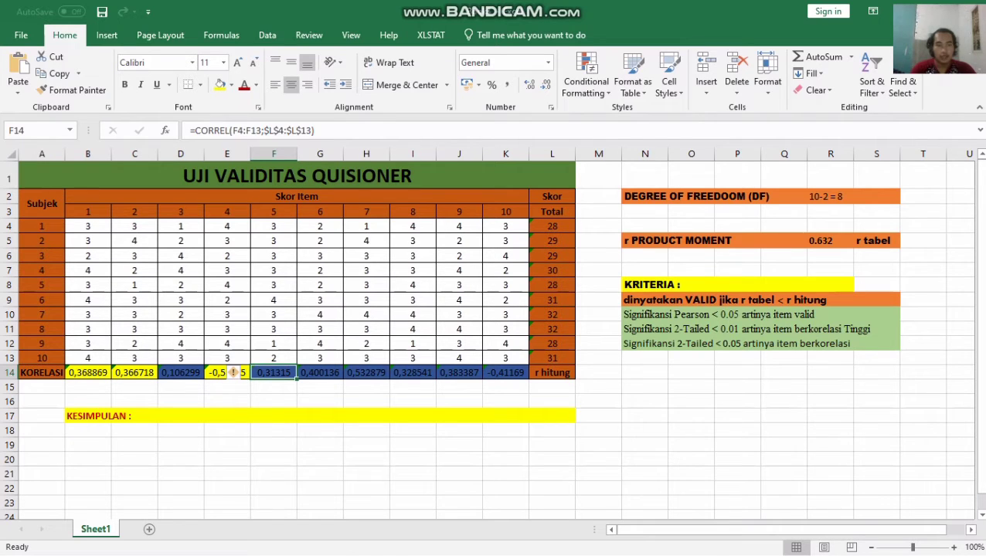
click(220, 84)
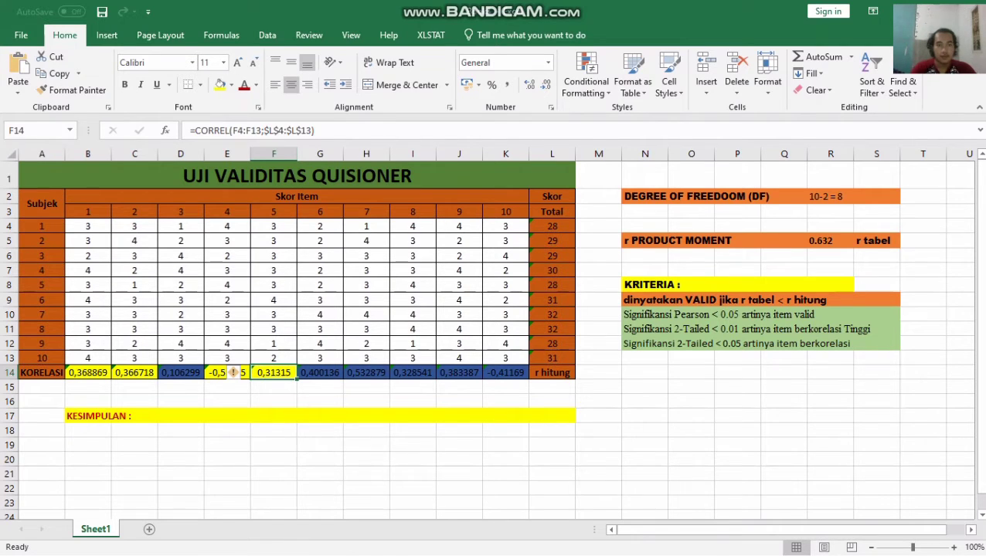
click(320, 373)
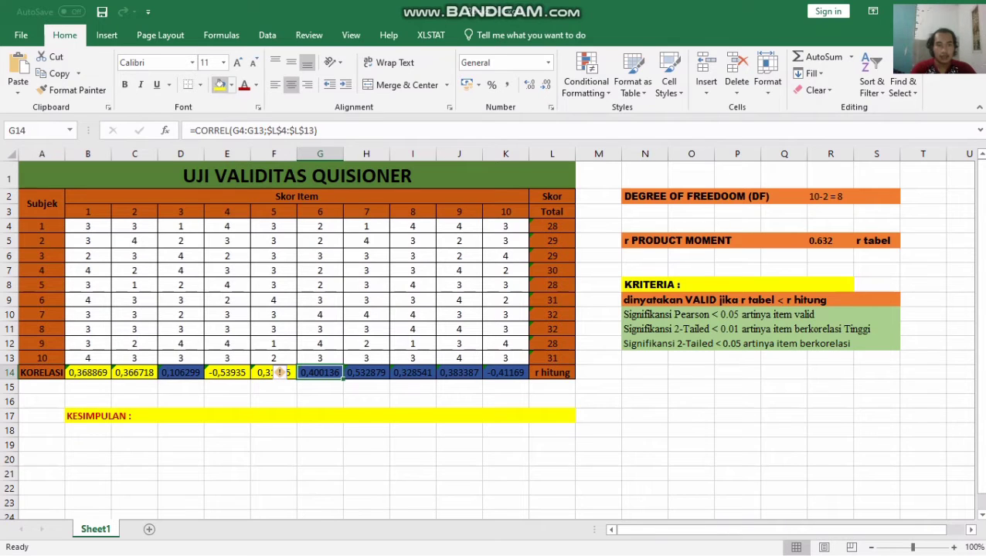
click(220, 84)
click(366, 373)
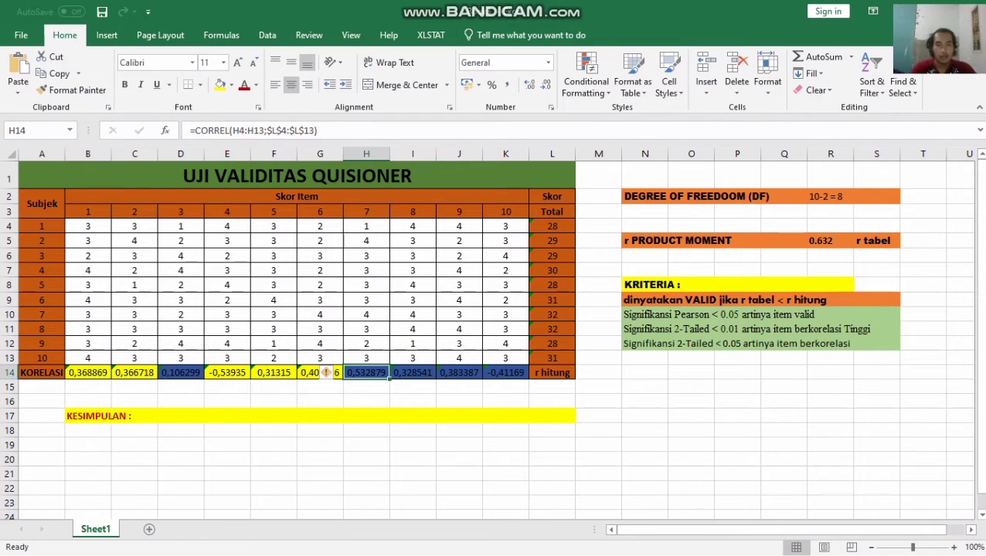
click(221, 85)
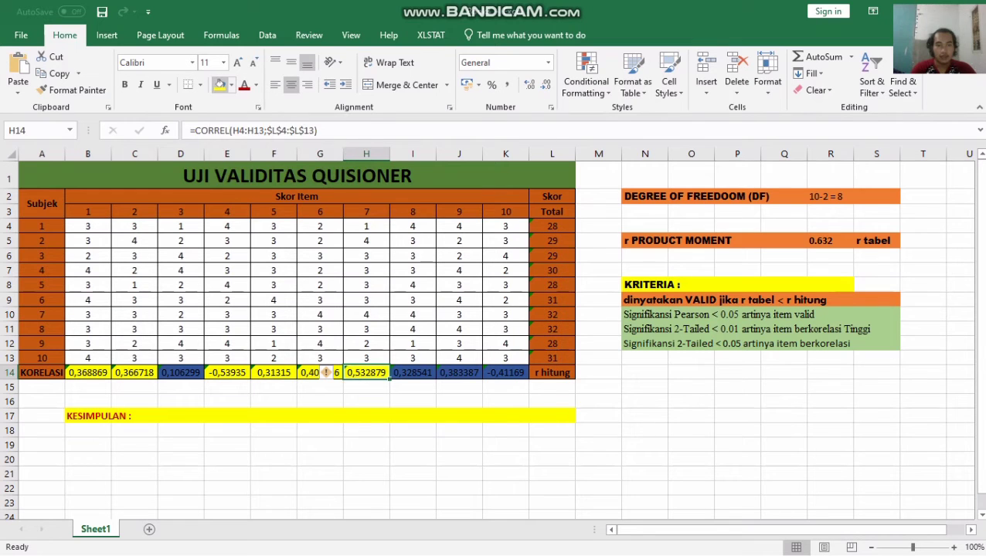
click(412, 372)
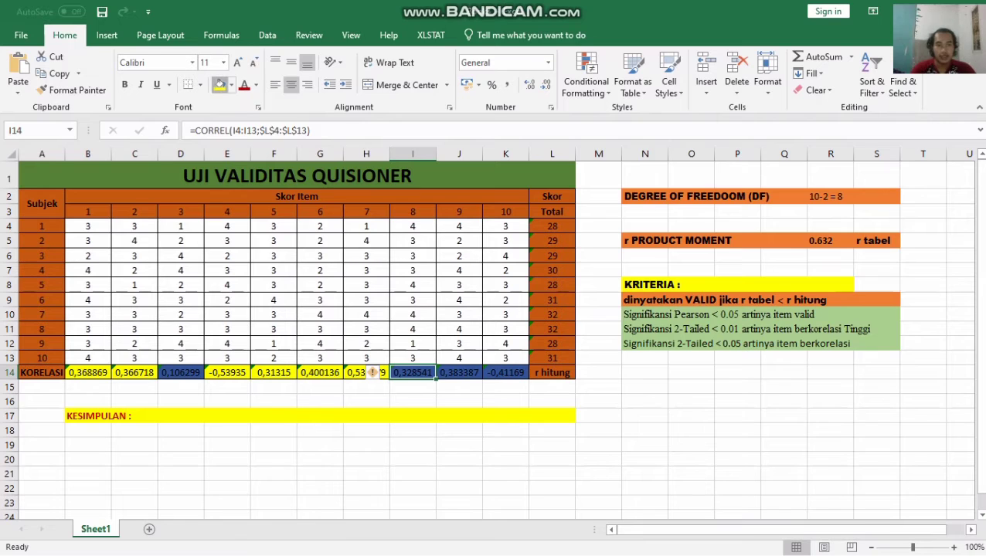
click(220, 85)
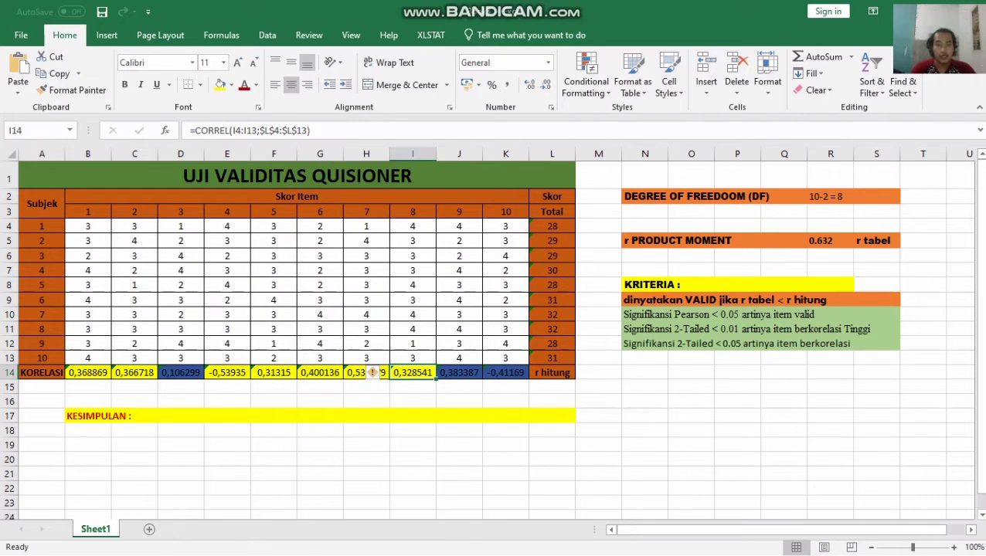
click(459, 372)
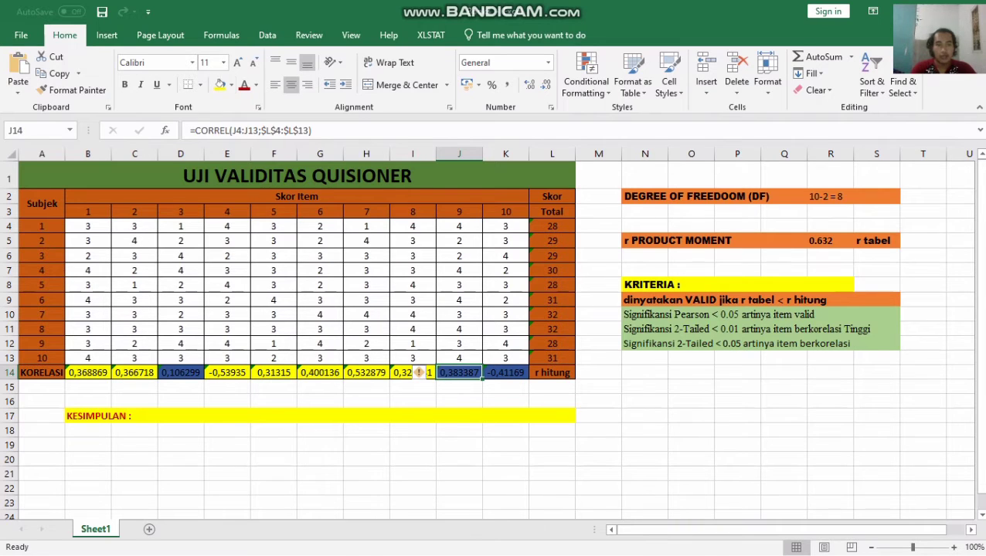
click(220, 85)
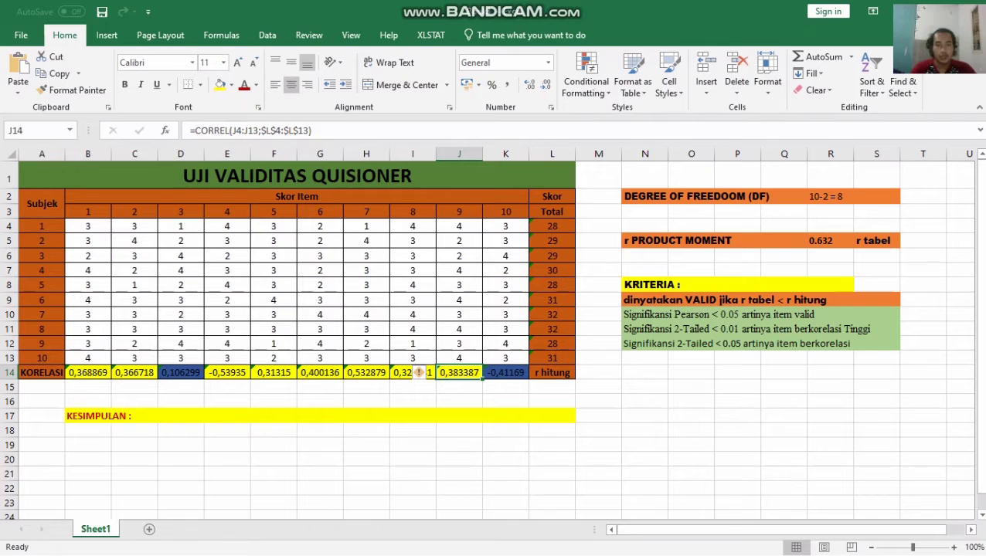
click(505, 373)
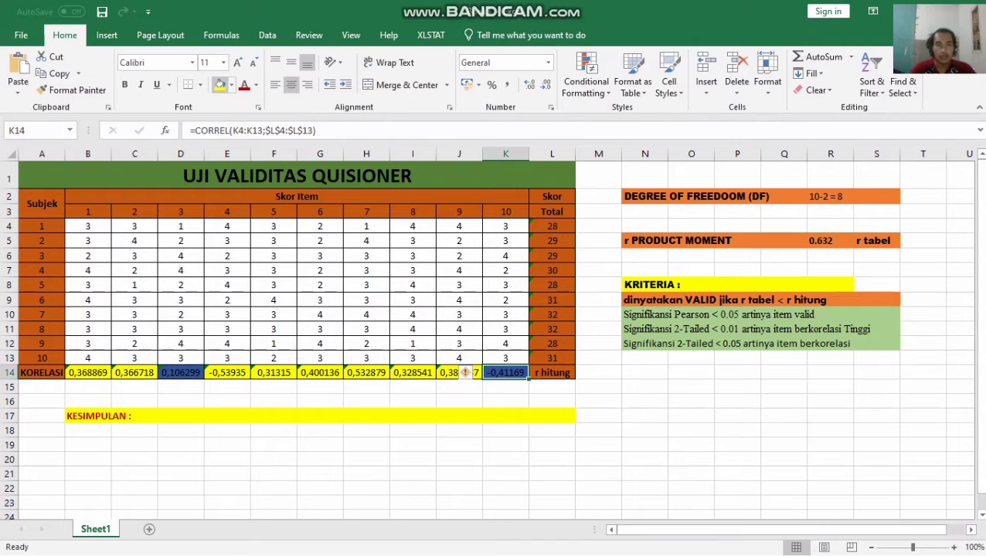
click(220, 85)
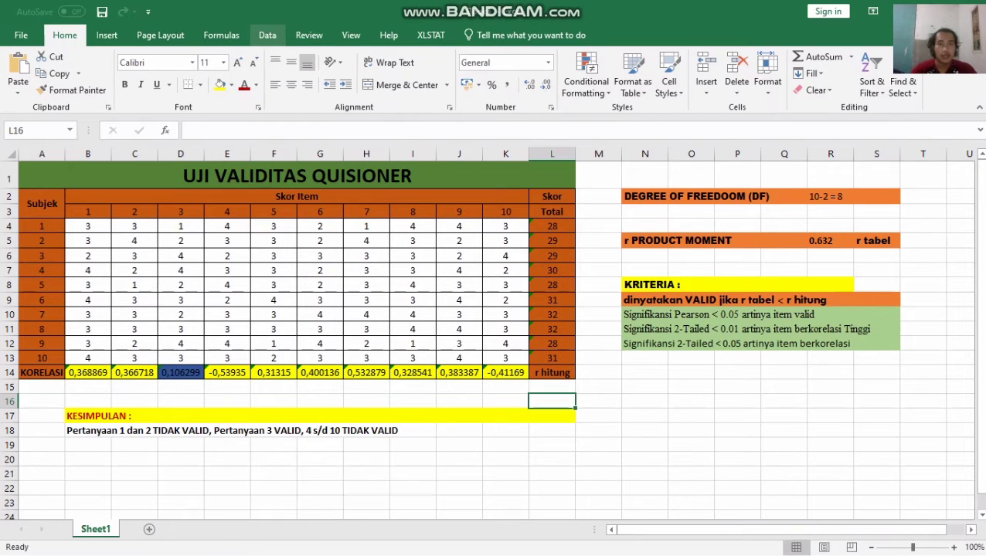
Step: Run the Correlation analysis tool on B4:L13, grouped by columns, with output to a new worksheet named KUISIONER
click(266, 35)
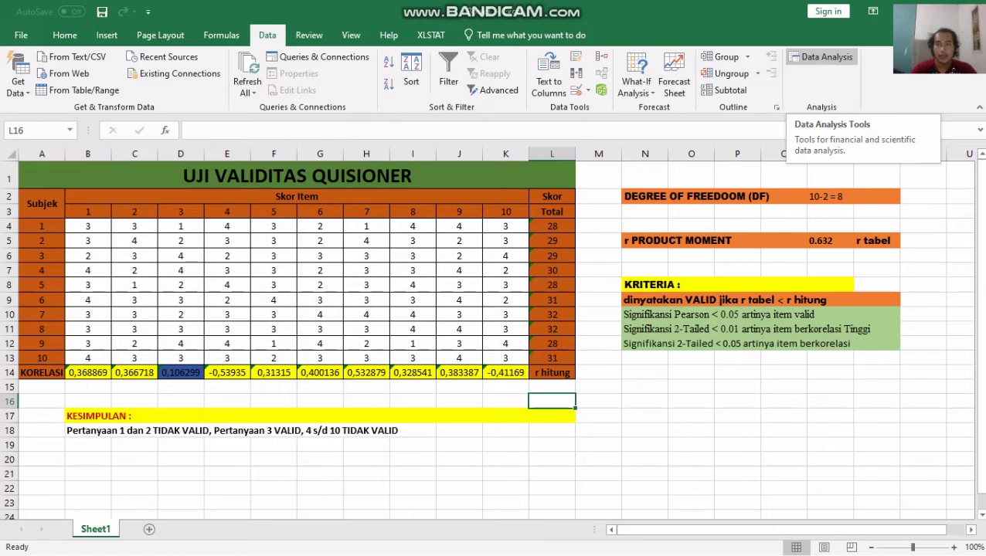
click(823, 56)
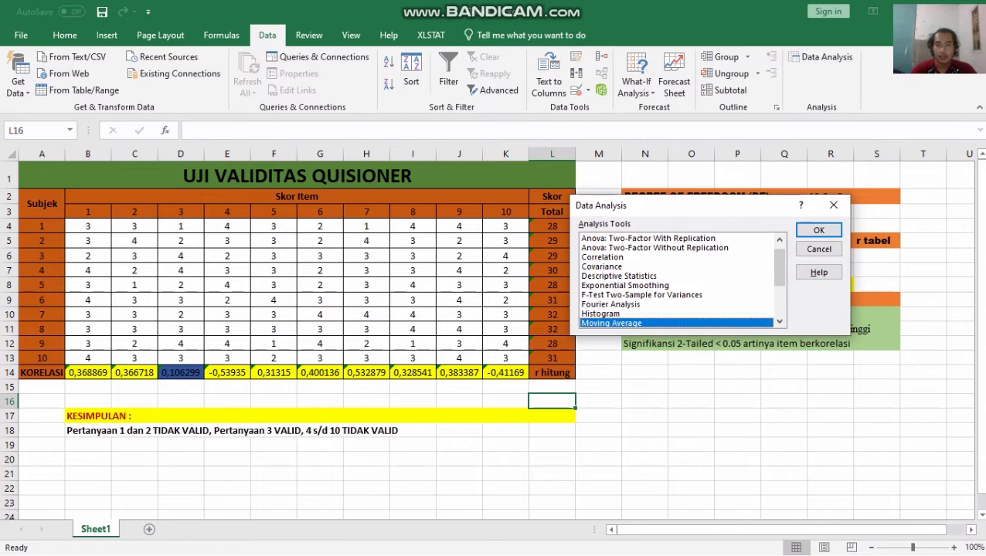
click(603, 257)
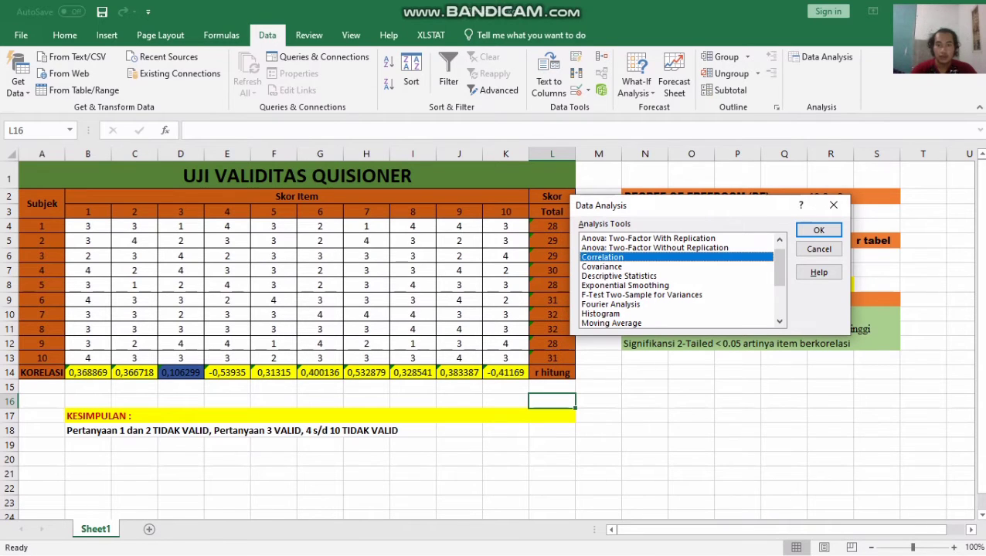
click(818, 230)
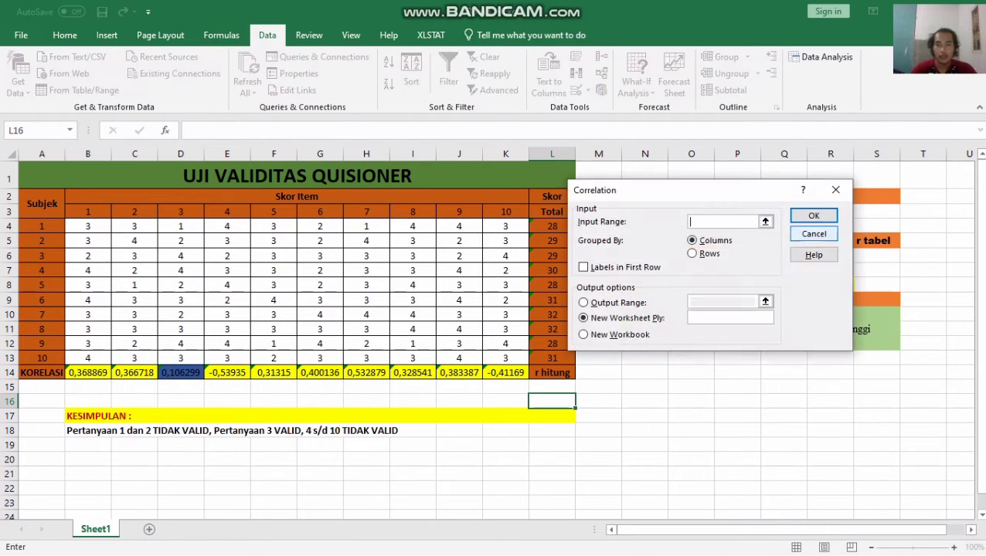
drag(700, 188, 715, 186)
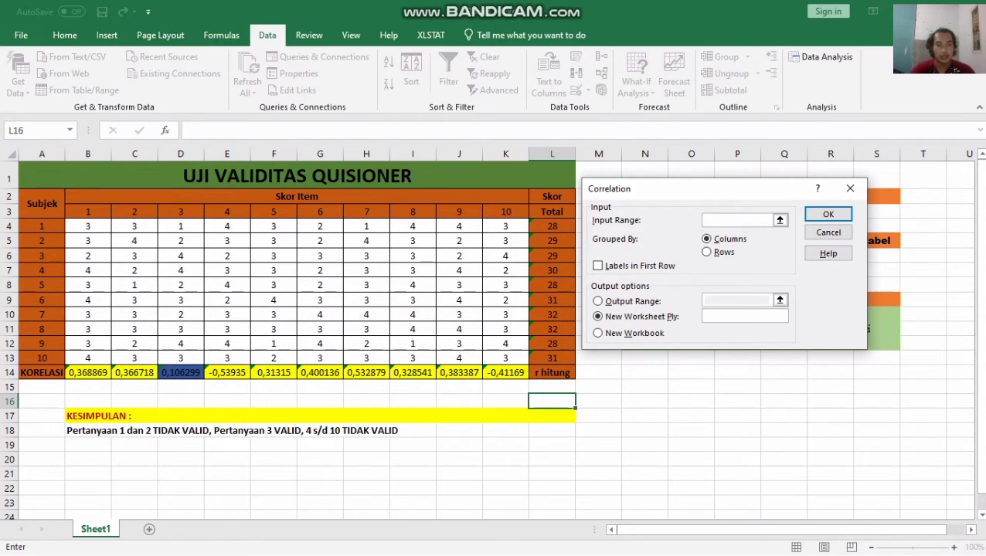
drag(85, 225, 575, 365)
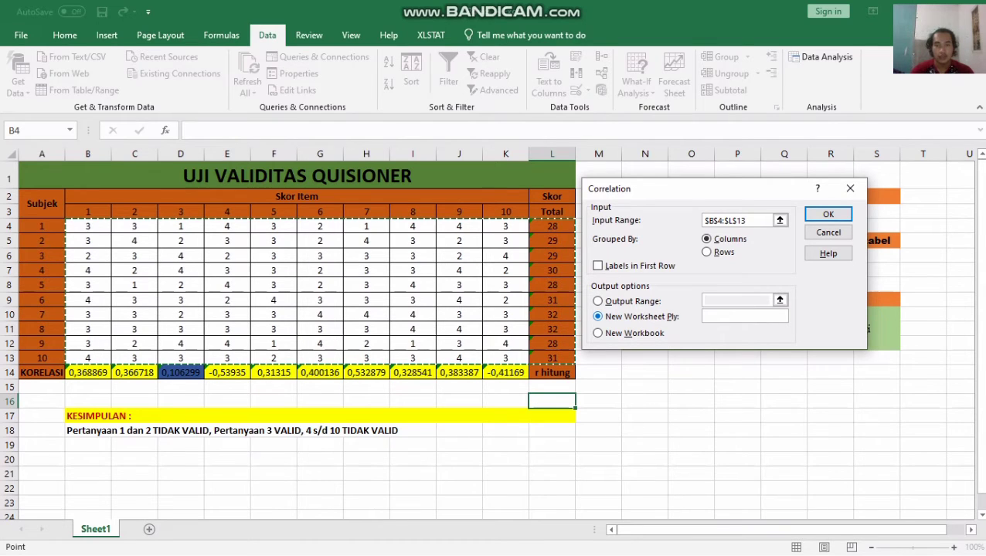
click(744, 316)
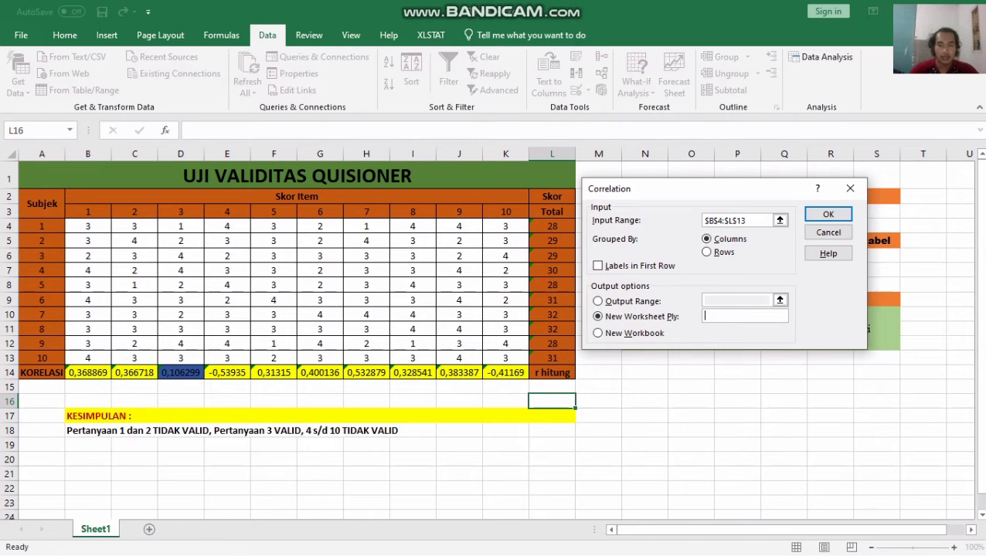
text(KUISIONER)
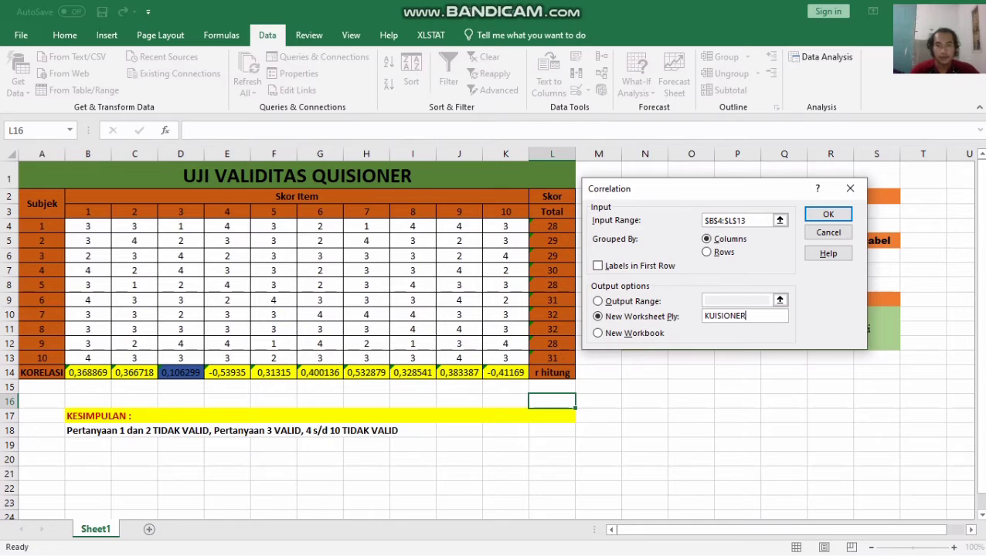
key(Return)
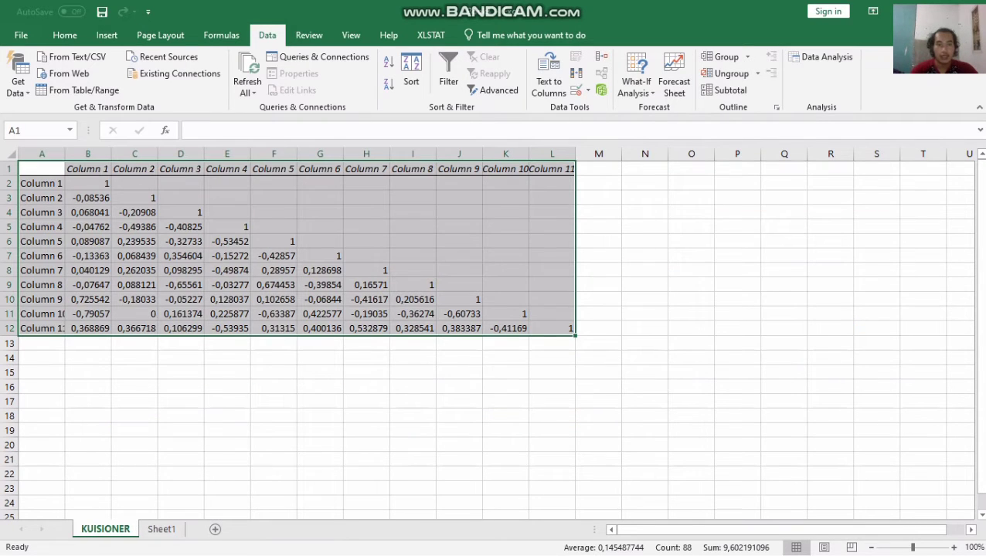
click(227, 357)
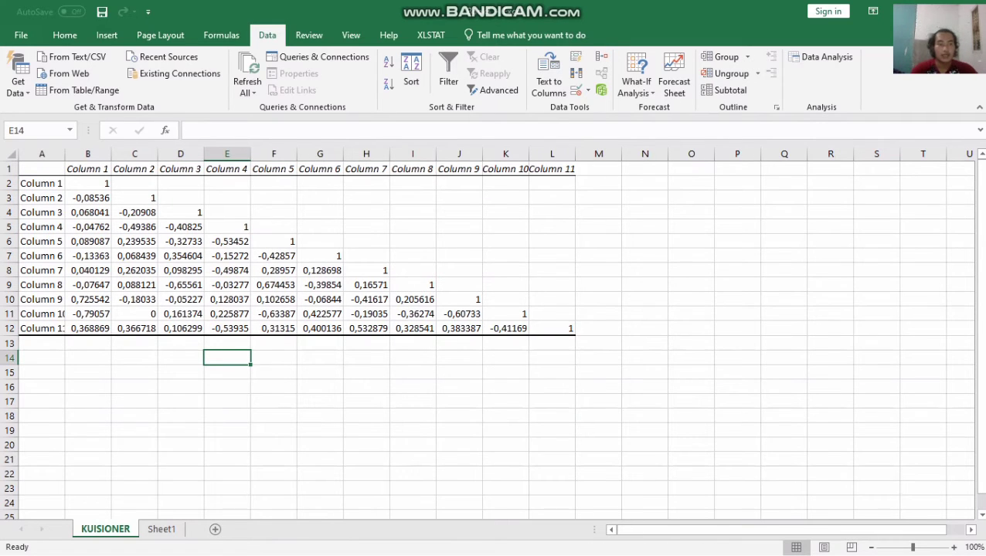
Step: Copy the Column 11 correlation row A12:K12 from the KUISIONER sheet and paste it into Sheet1 at B16
drag(41, 328, 505, 328)
key(ctrl+c)
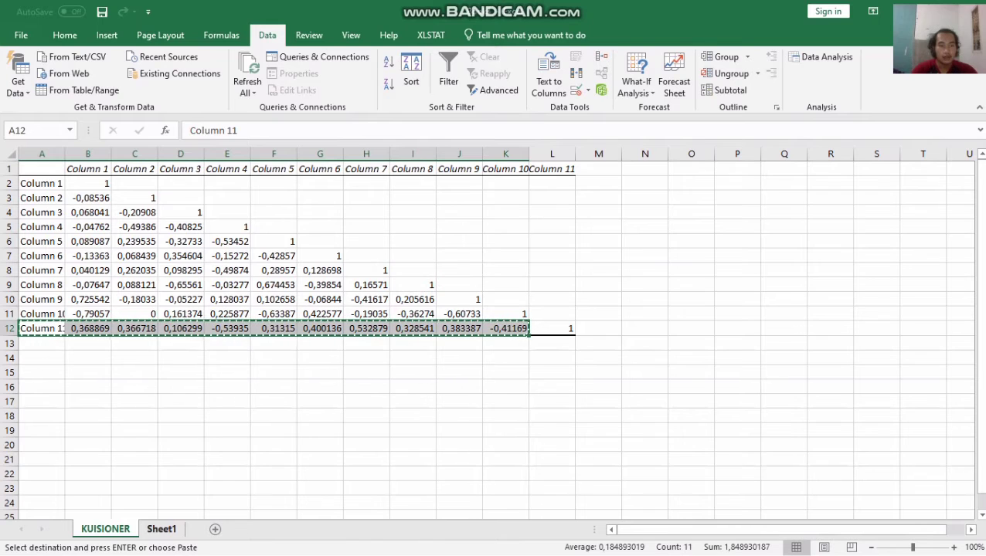
click(161, 530)
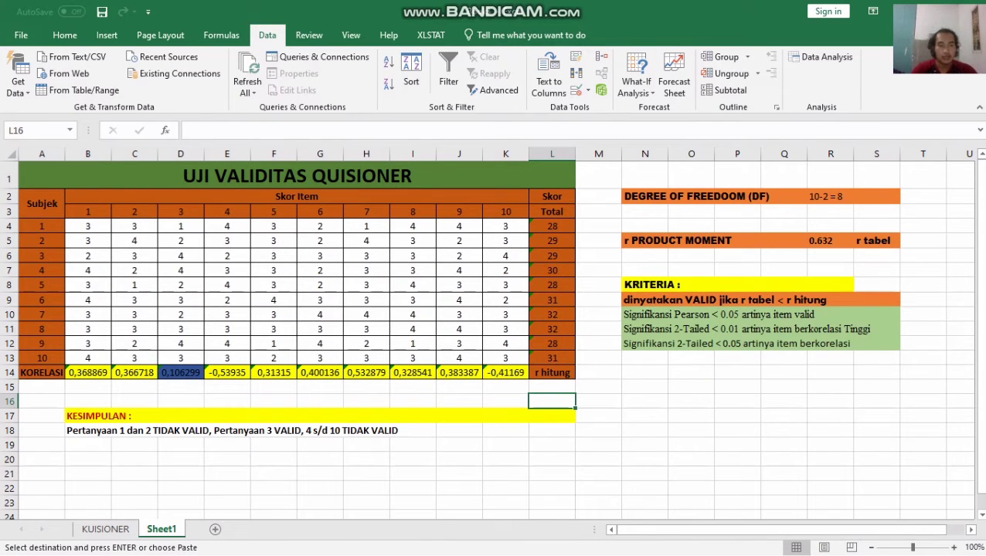
click(88, 402)
key(ctrl+v)
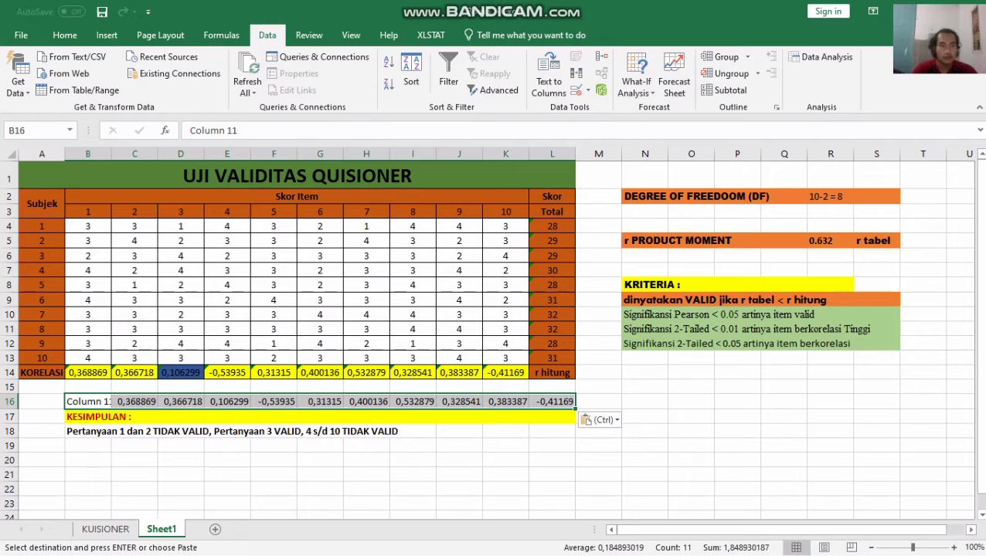
Step: Increase the font size of the pasted correlation row B16:L16 to 12
click(65, 35)
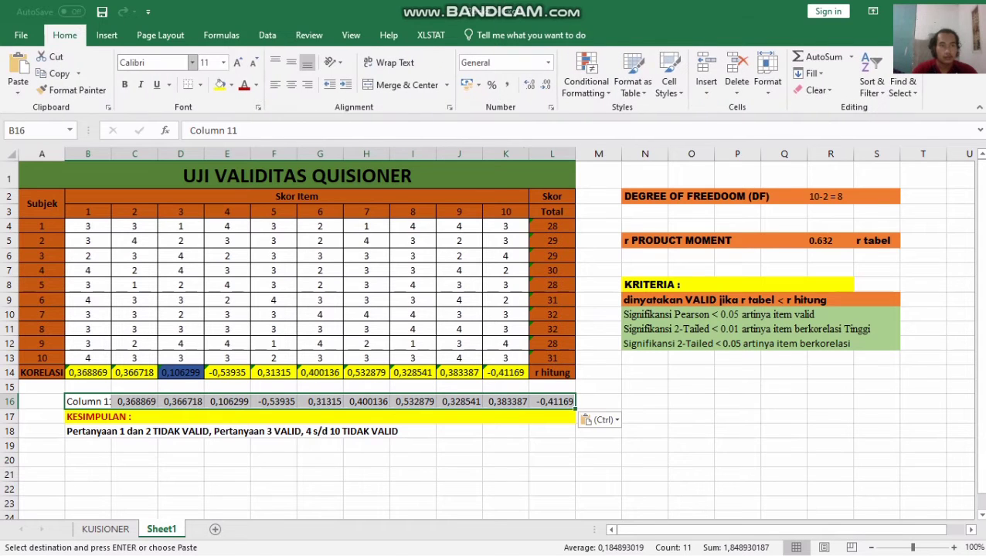
click(238, 62)
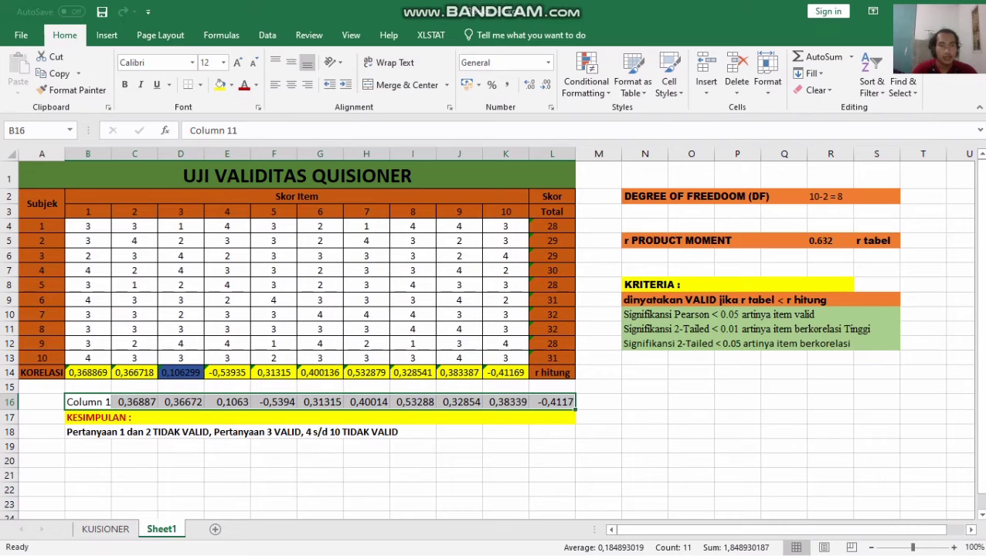
click(459, 460)
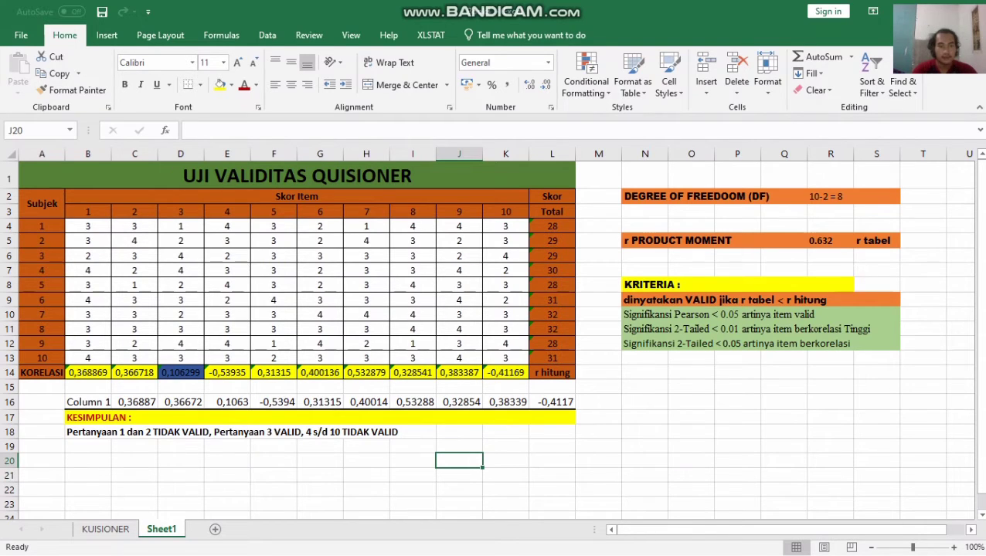
Step: Fill the pasted correlation row B16:L16 with a light blue-gray theme colour
drag(87, 402, 552, 402)
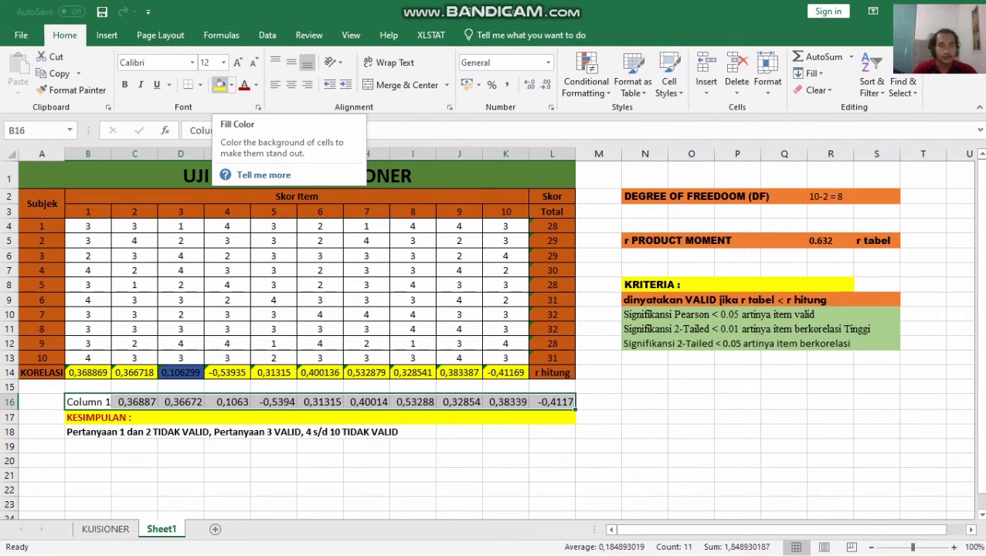
click(230, 85)
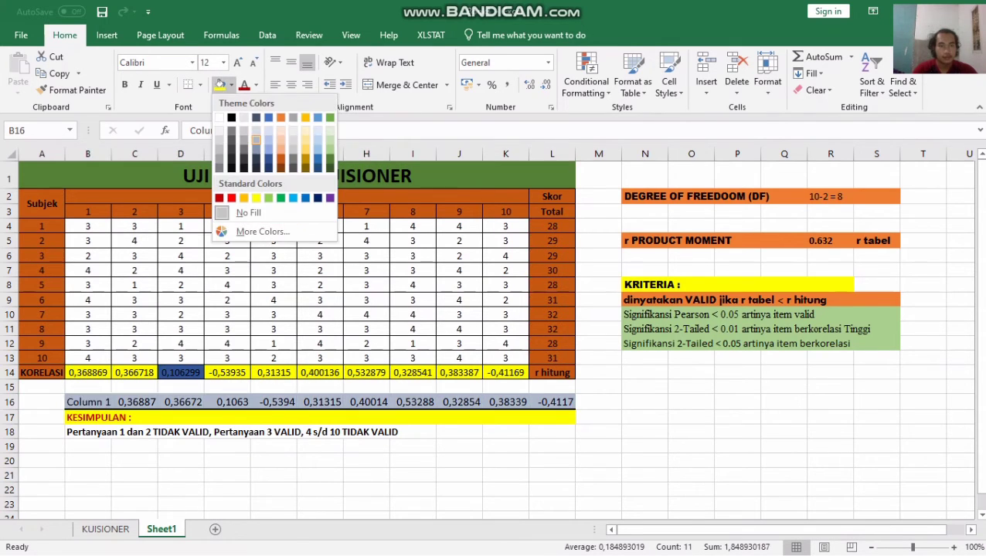
click(256, 139)
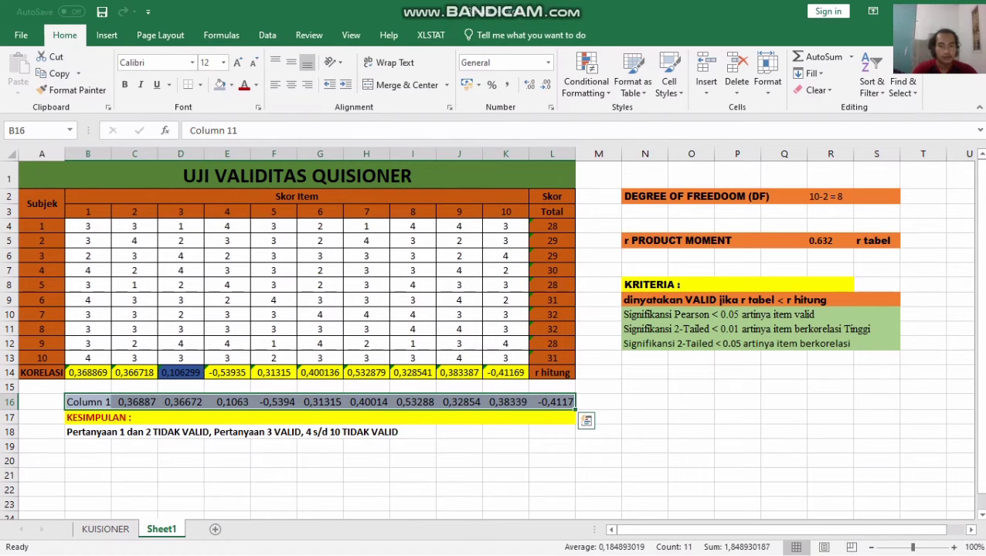
click(598, 489)
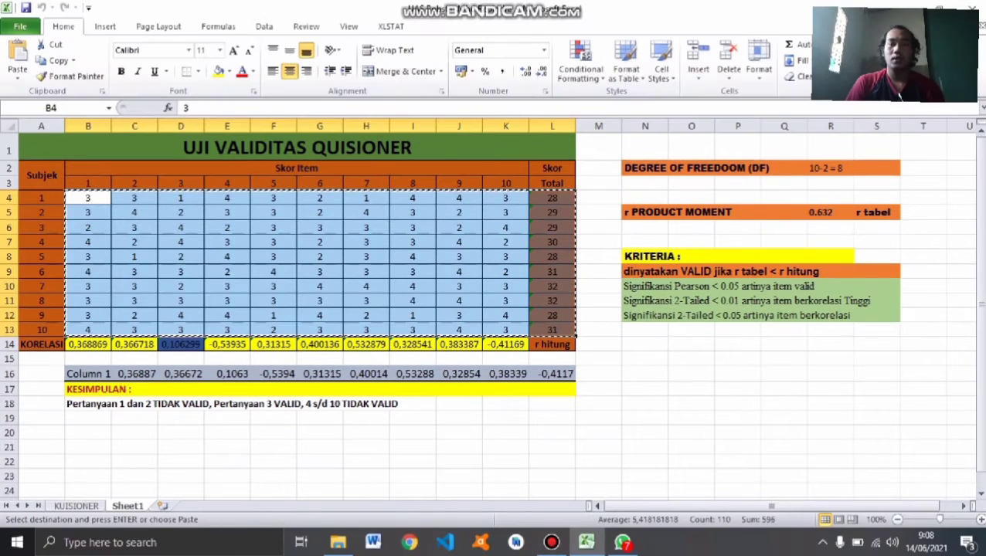
drag(87, 198, 551, 330)
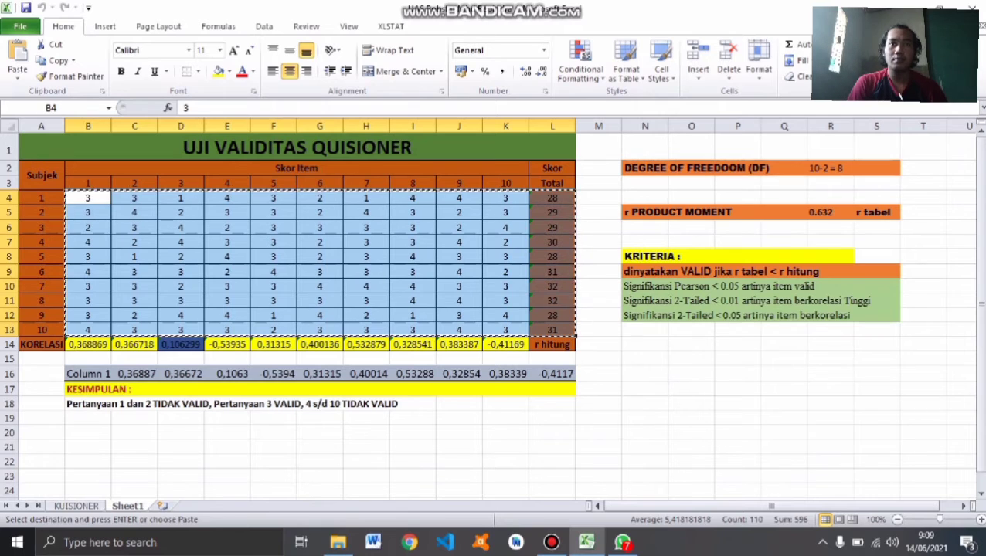
key(Escape)
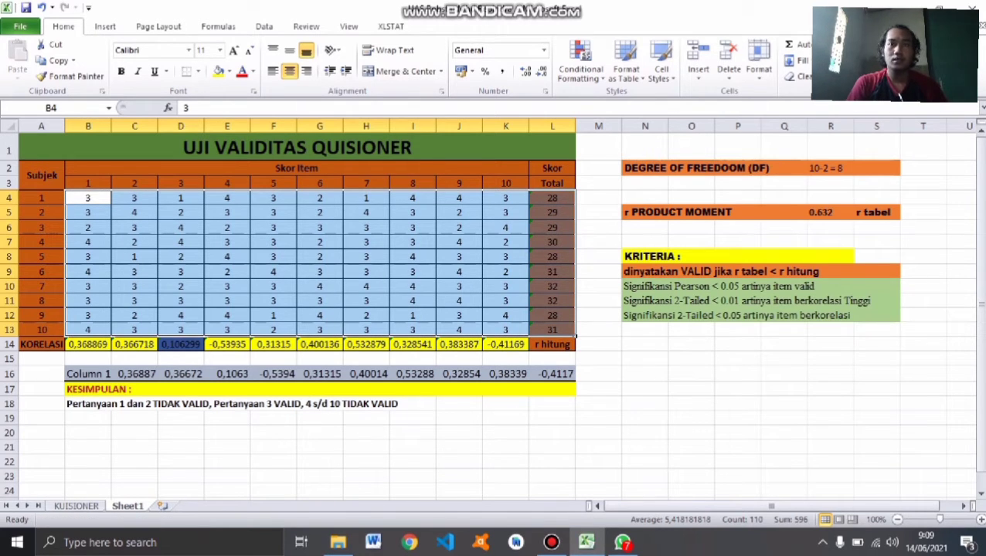
click(108, 199)
key(F2)
click(203, 245)
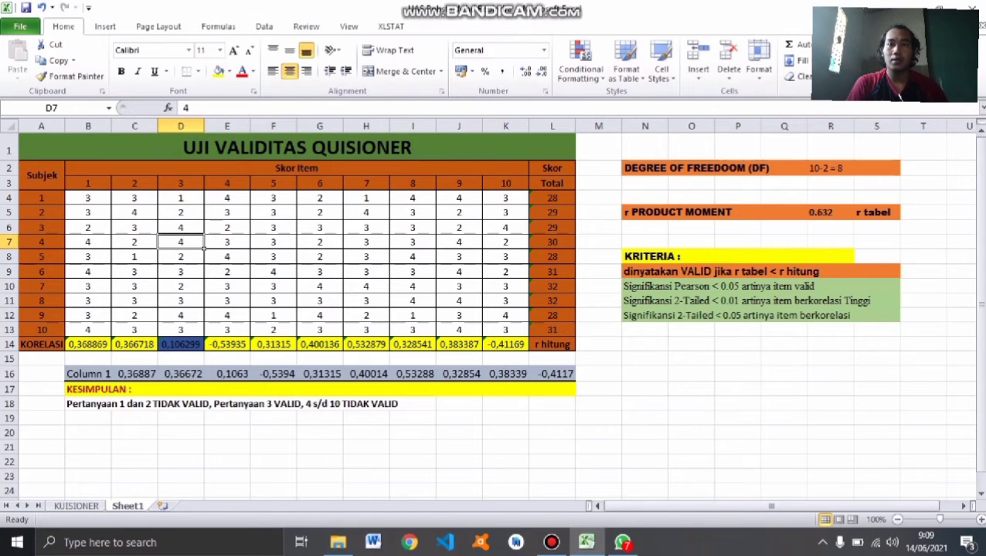
Step: Copy the item scores and totals B4:L13 and paste them into an empty dataset in IBM SPSS Statistics 24
drag(87, 199, 572, 333)
key(ctrl+c)
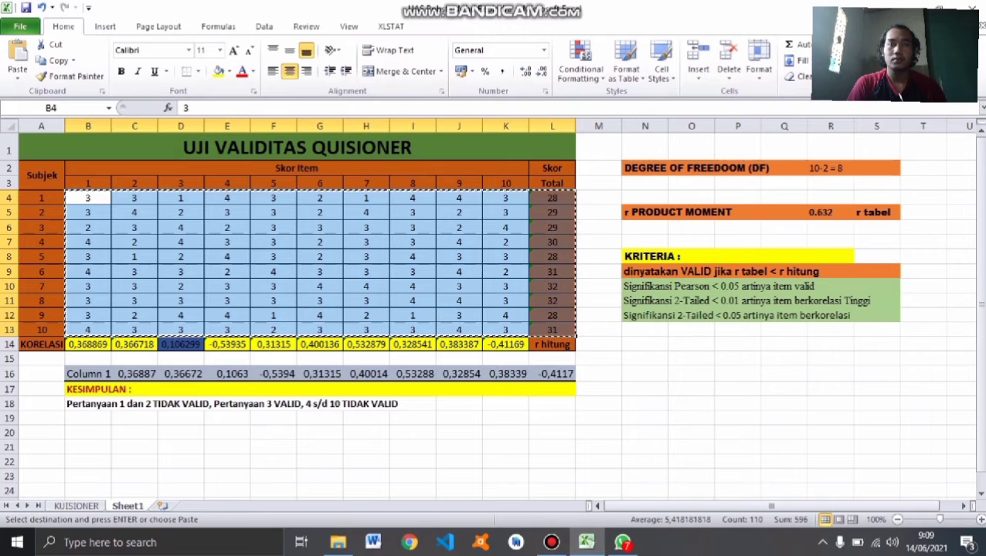
key(super+s)
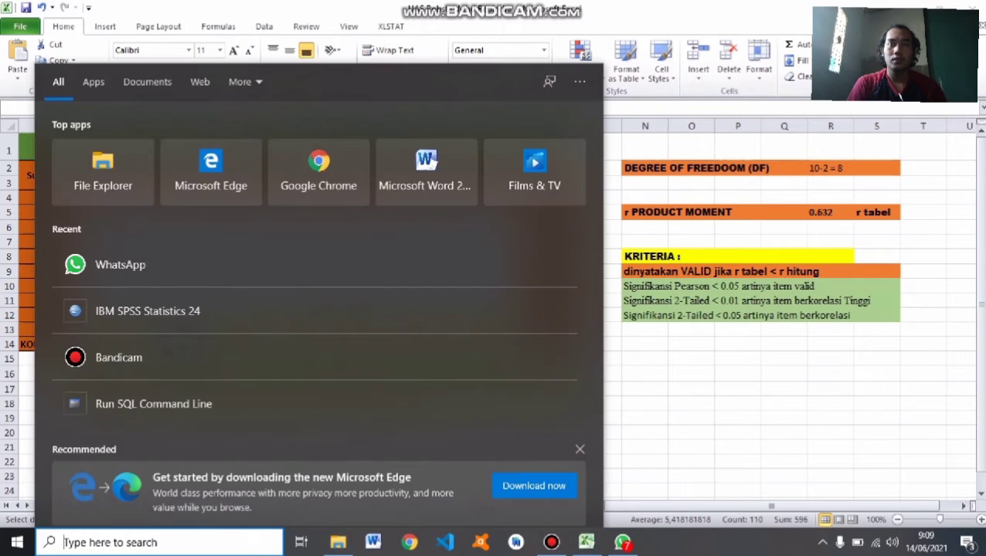
text(IBM)
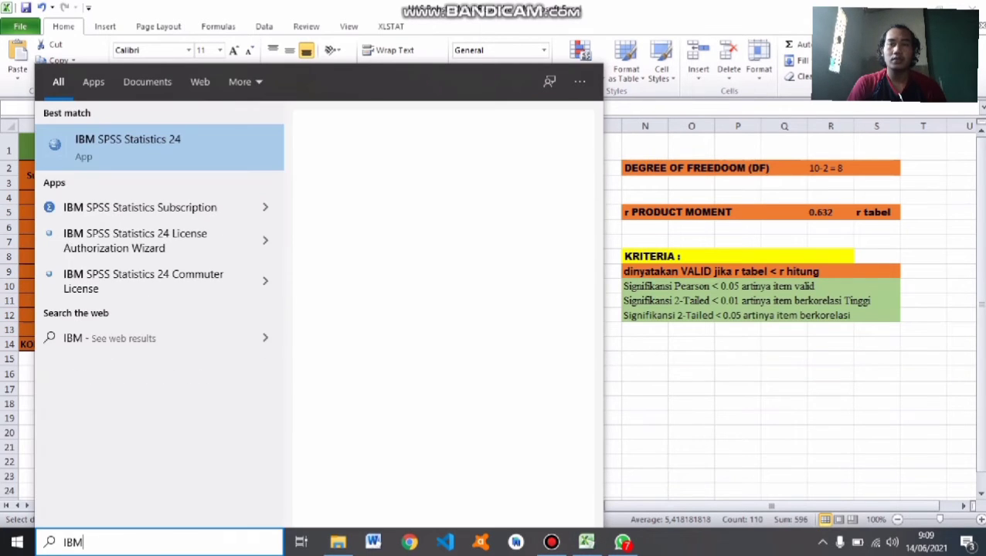
key(Return)
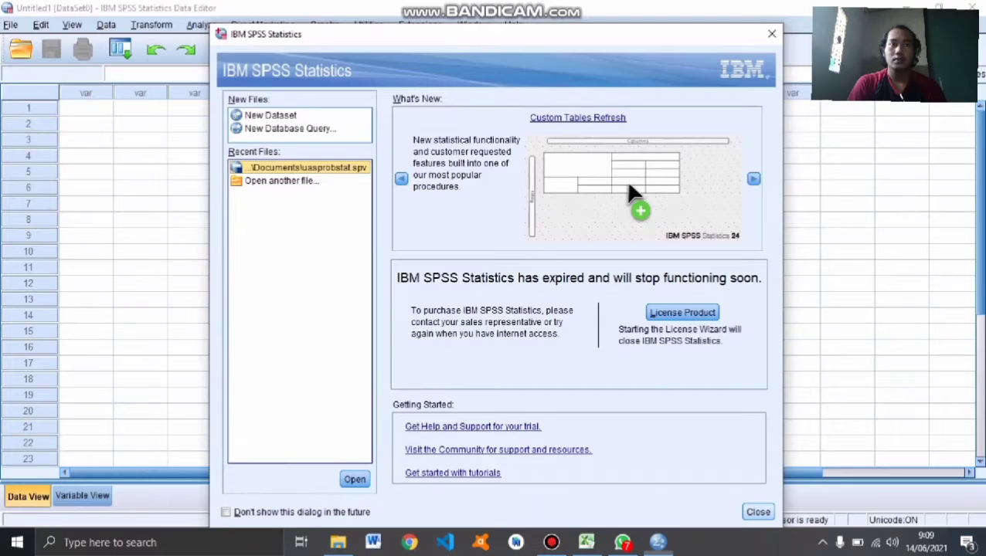
click(757, 513)
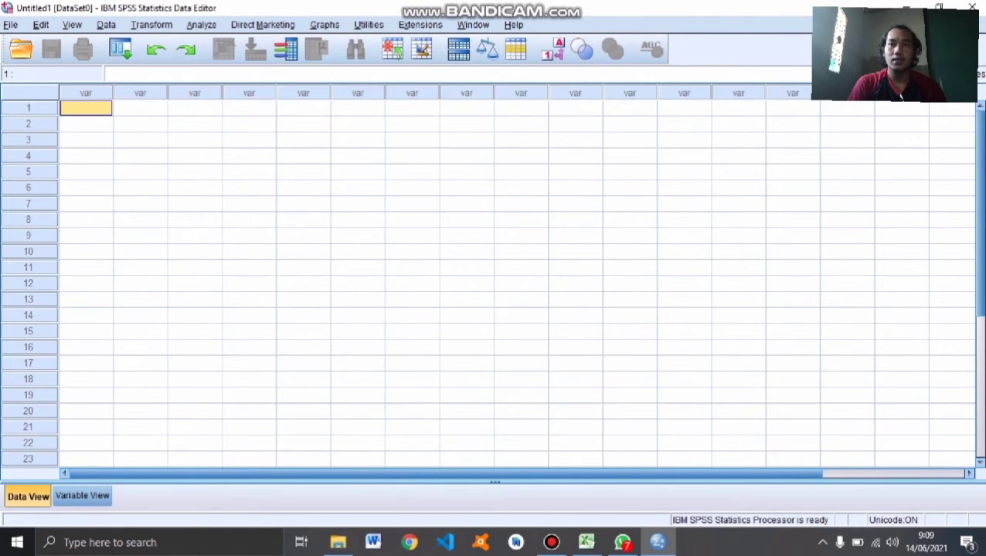
key(ctrl+v)
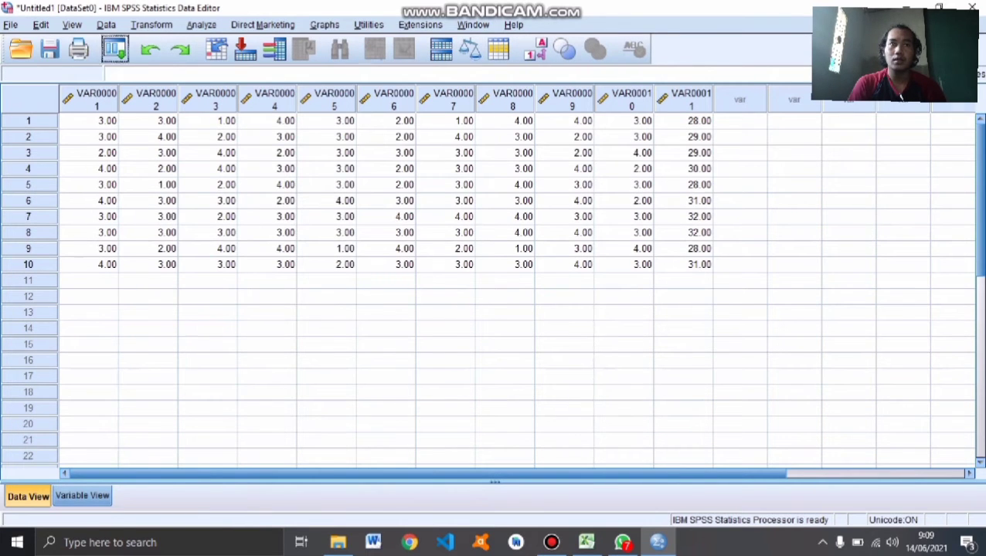
Step: Rename the first four variables of the dataset as X1, X2, X3 and X4
click(82, 495)
click(91, 88)
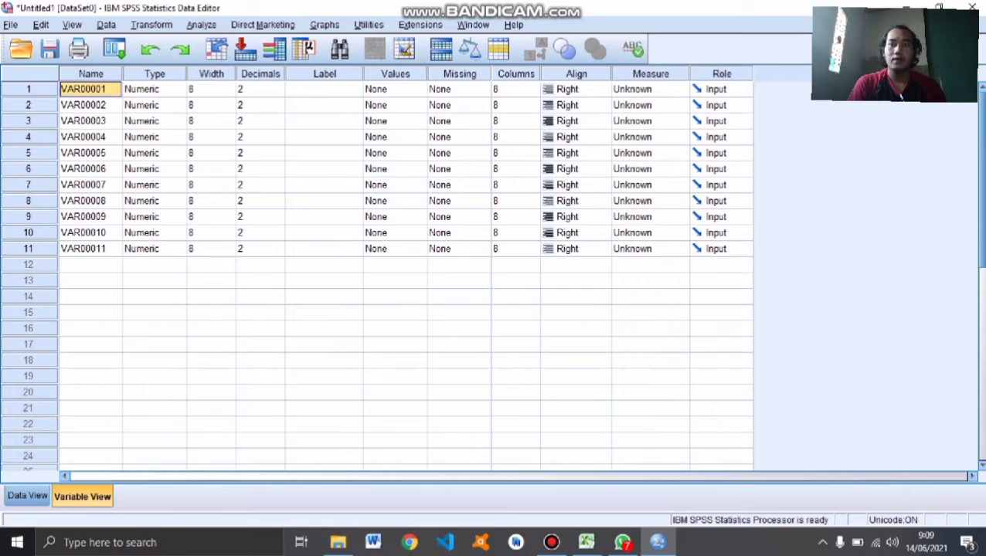
text(X1)
key(Return)
text(X2)
key(Return)
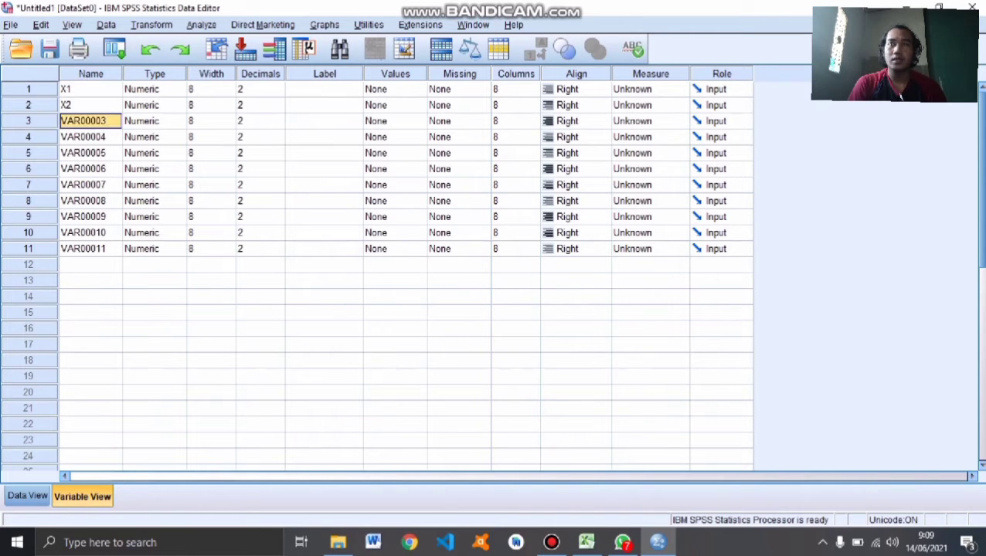
text(X3)
key(Return)
text(X4)
key(Return)
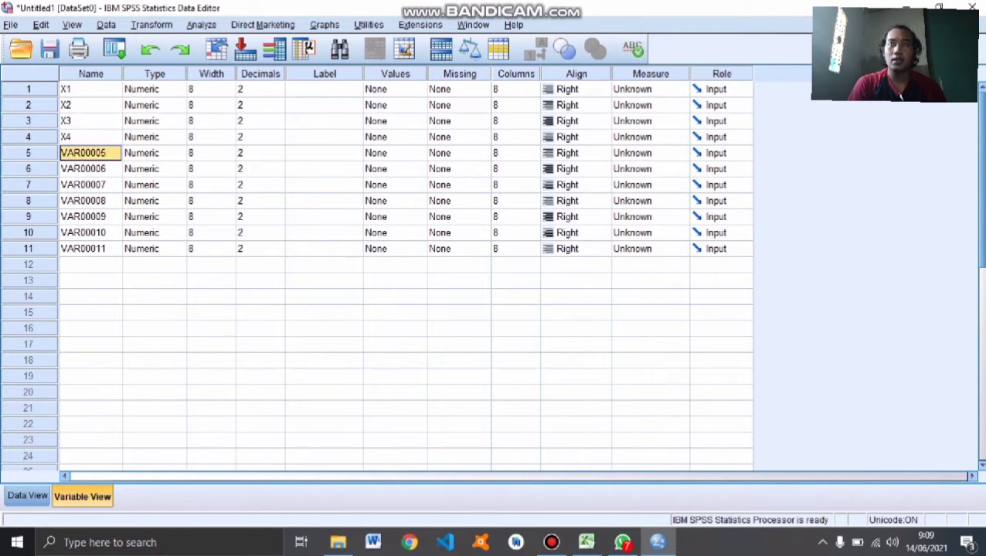
text(X4)
key(Return)
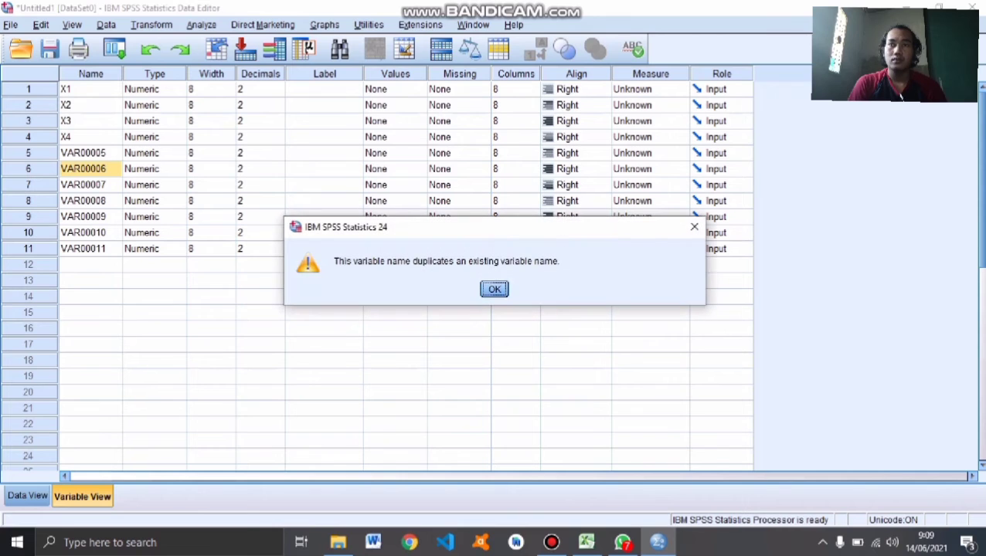
key(Return)
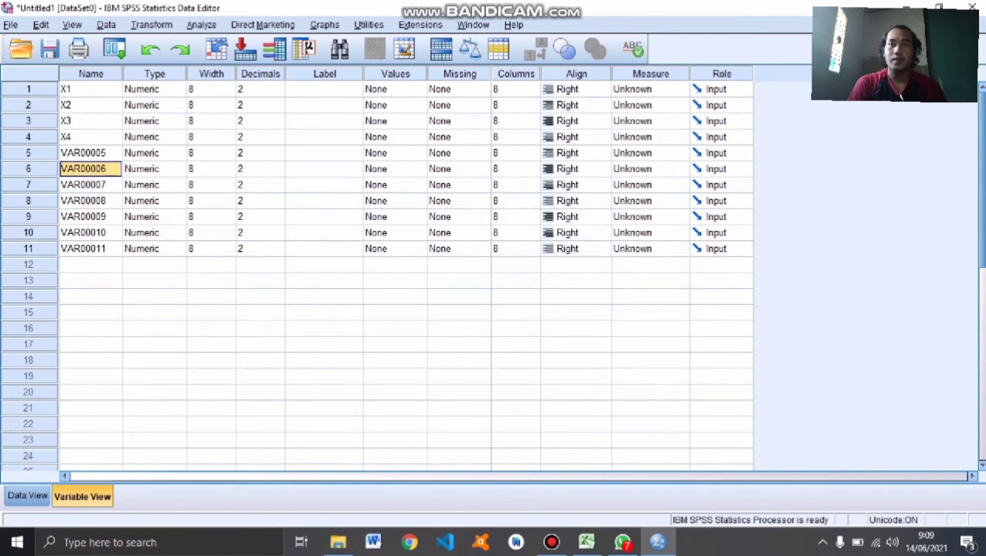
Step: Rename variables 5 to 8 as X5, X6, X7 and X8
click(90, 152)
text(X5)
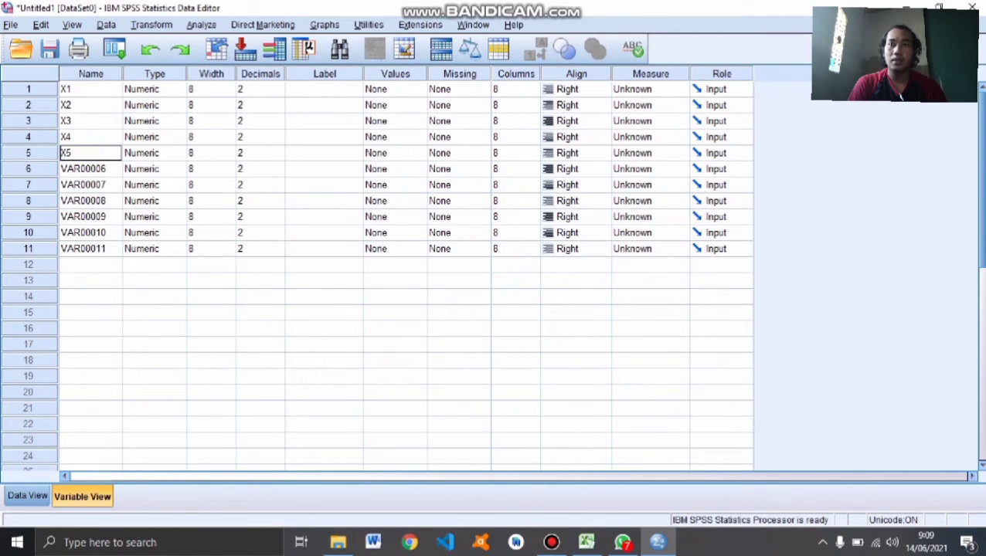
key(Return)
text(X6)
key(Return)
text(X)
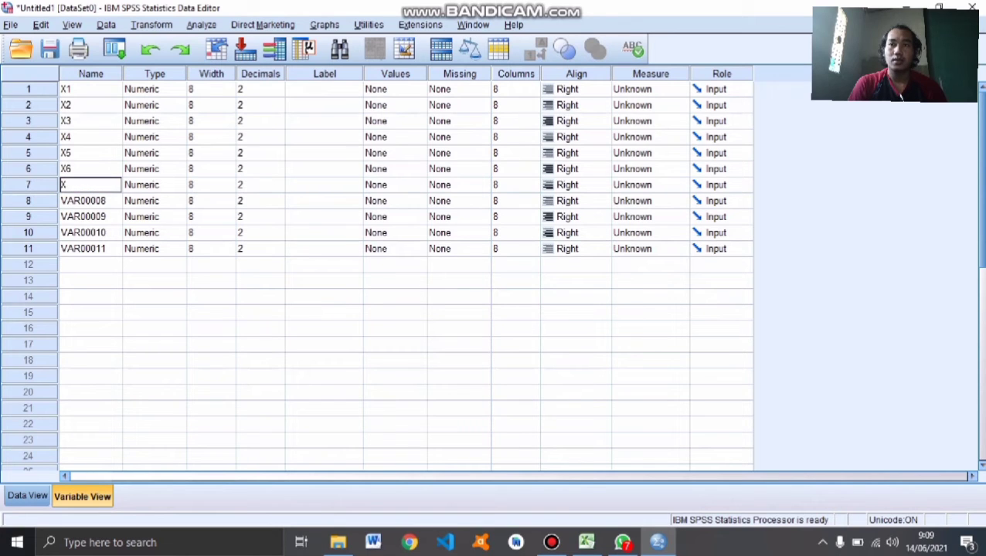
text(7)
key(Return)
text(X8)
key(Return)
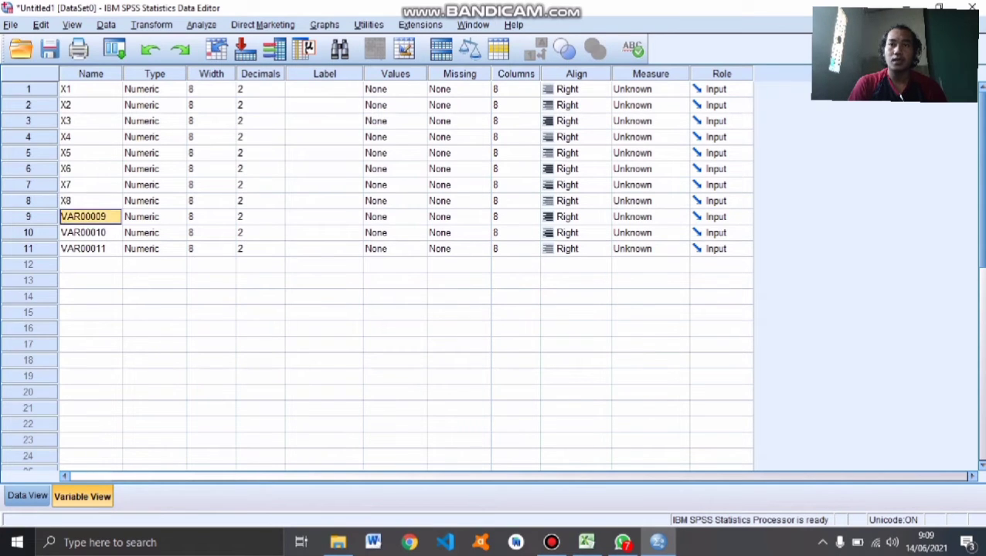
Step: Rename the last three variables as X9, X10 and TOTAL
text(X9)
key(Return)
text(X)
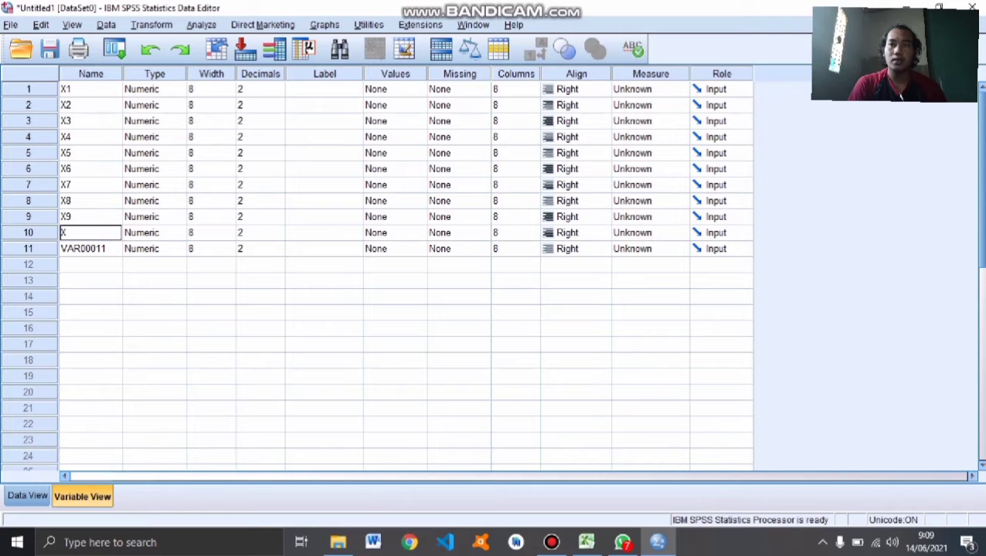
text(10)
key(Return)
text(TOT)
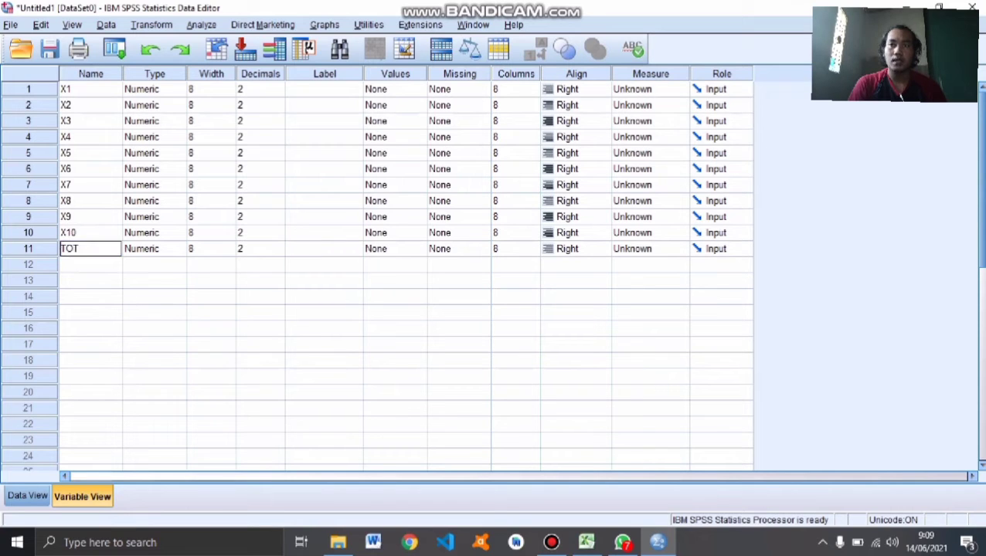
text(AL)
Step: Set variable X1's numeric type to width 2 with 0 decimal places
click(162, 89)
click(178, 90)
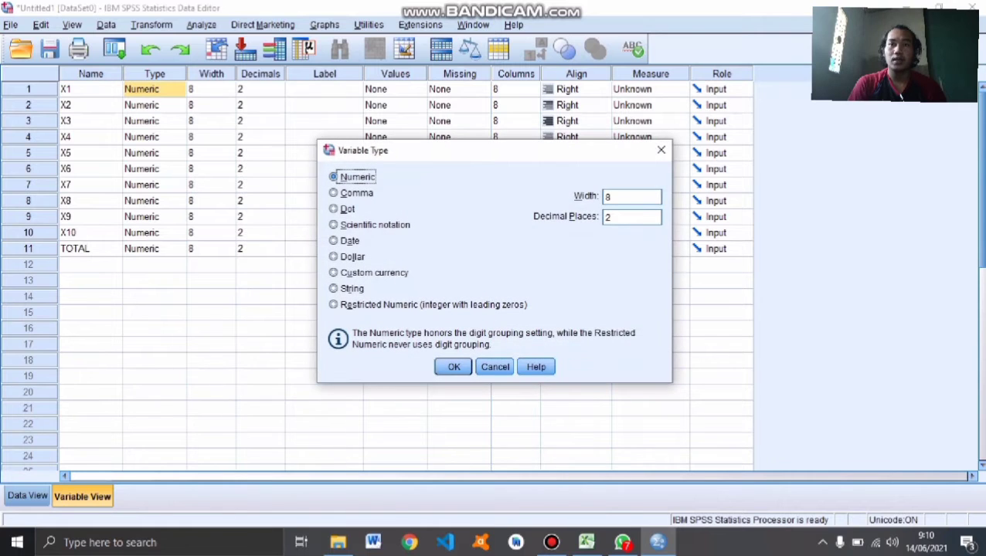
key(Tab)
text(2)
key(Tab)
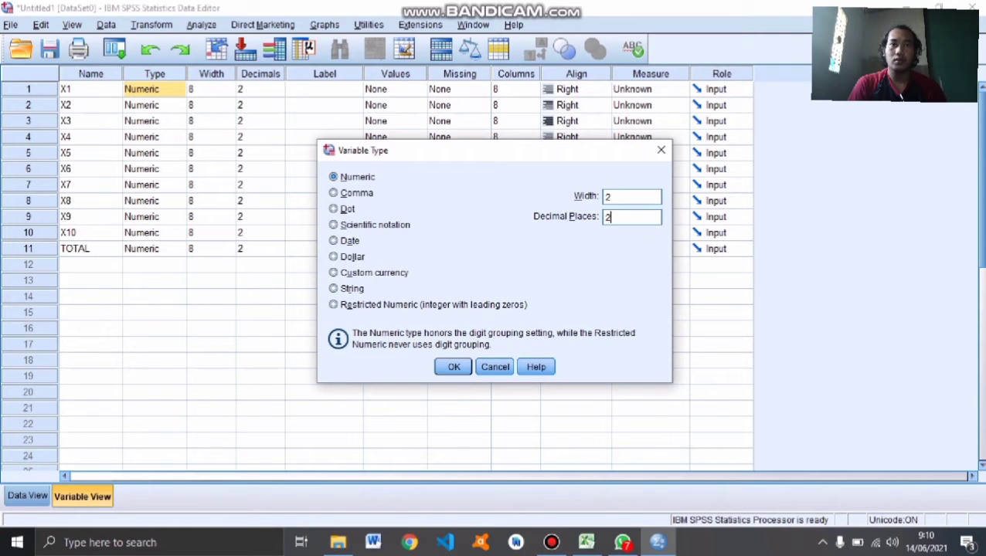
text(0)
key(Return)
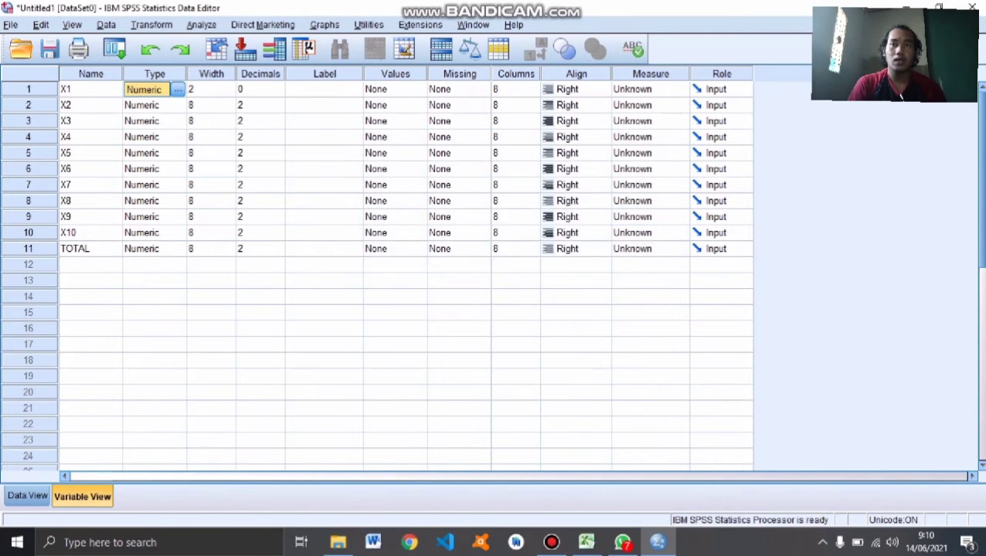
Step: Set variable X2's numeric type to width 2 with 0 decimal places
click(178, 105)
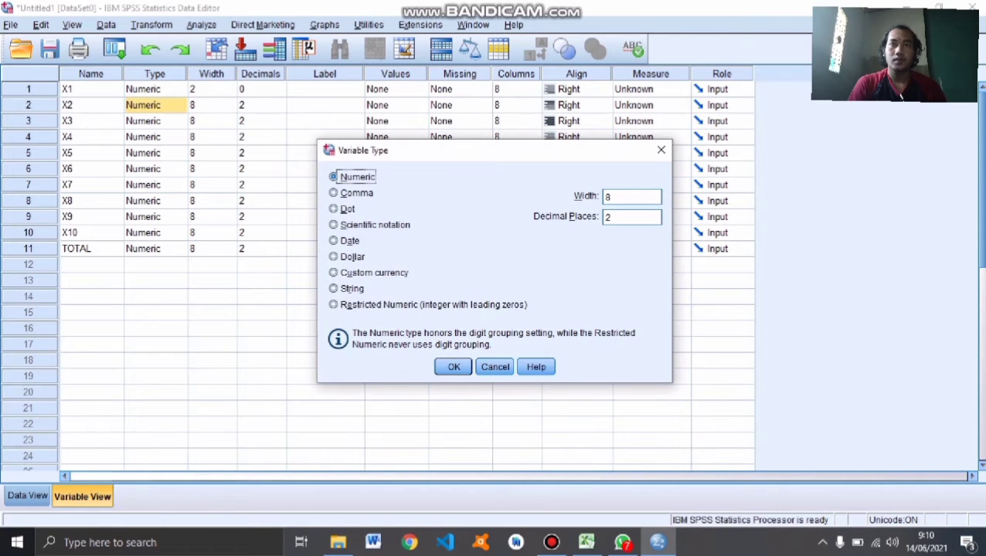
key(Tab)
text(2)
key(Tab)
text(0)
key(Return)
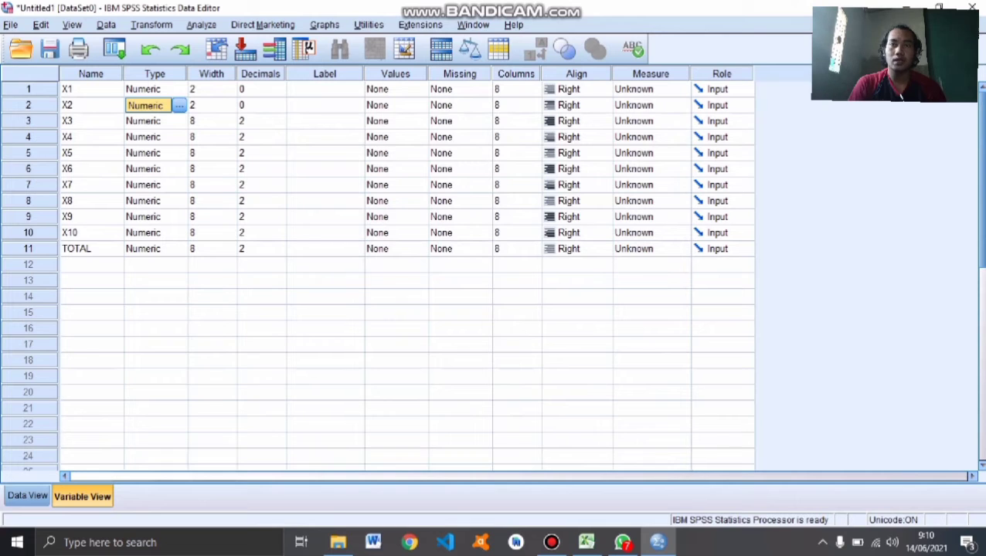
Step: Set variable X3's numeric type to width 2 with 0 decimal places
click(179, 121)
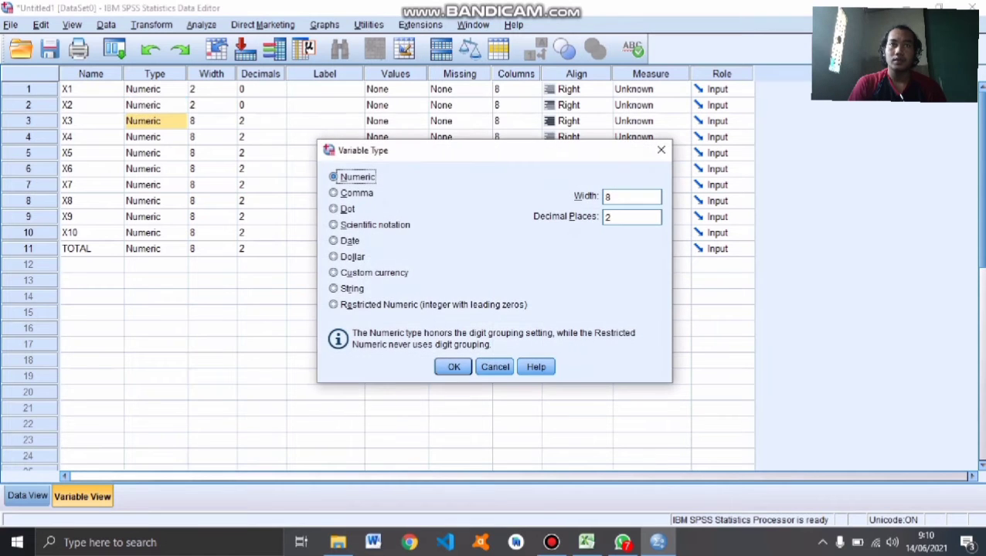
key(Tab)
text(2)
key(Tab)
text(0)
key(Return)
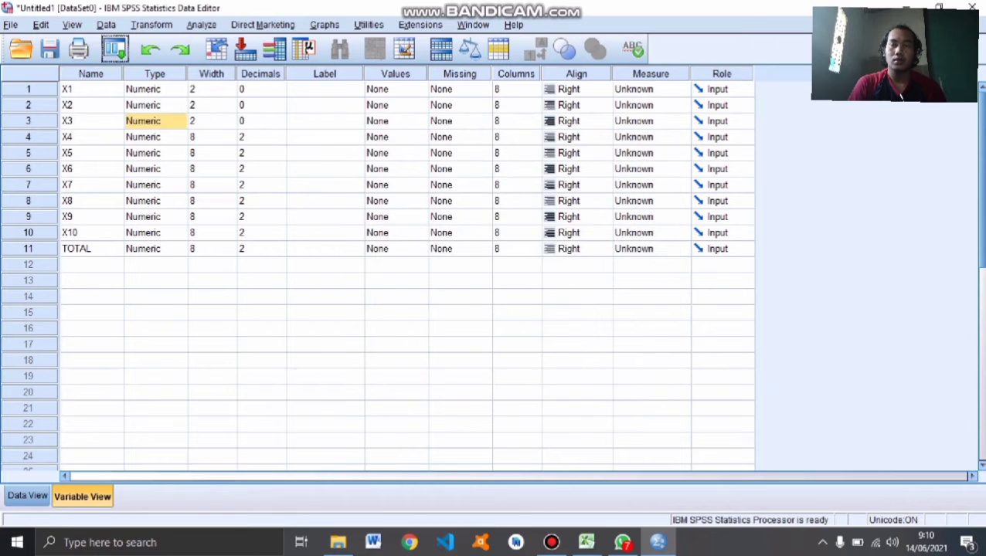
Step: Set variable X4's numeric type to width 2 with 0 decimal places
click(179, 137)
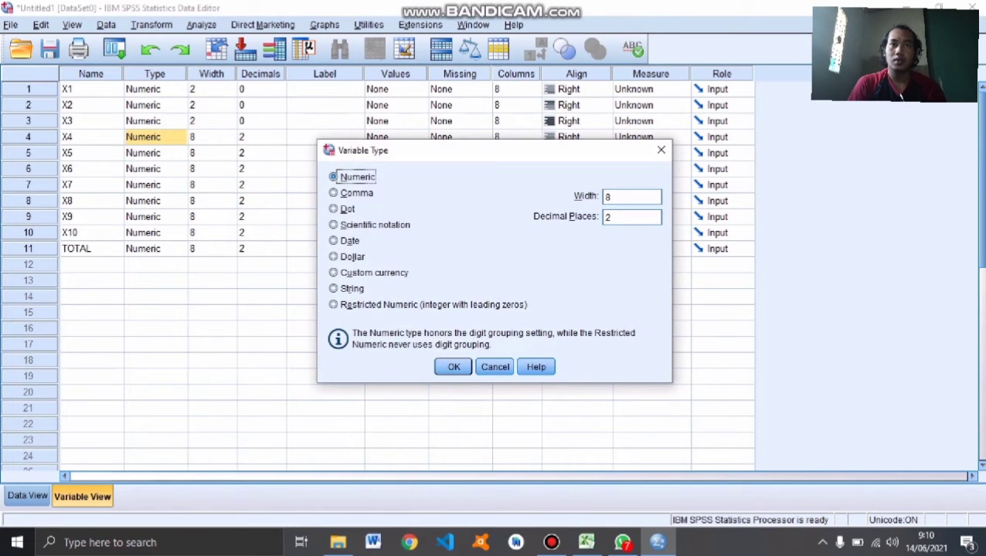
key(Tab)
text(2)
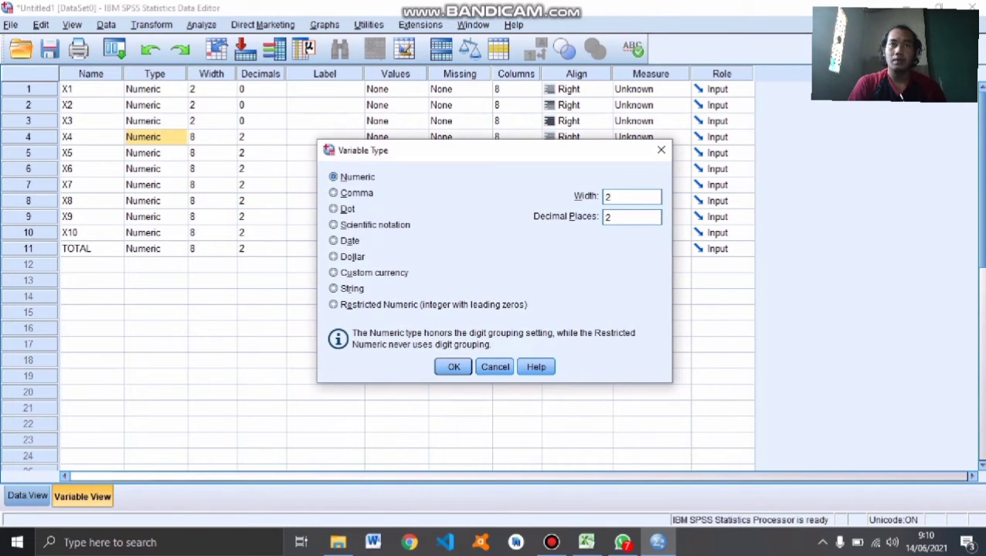
key(Tab)
text(0)
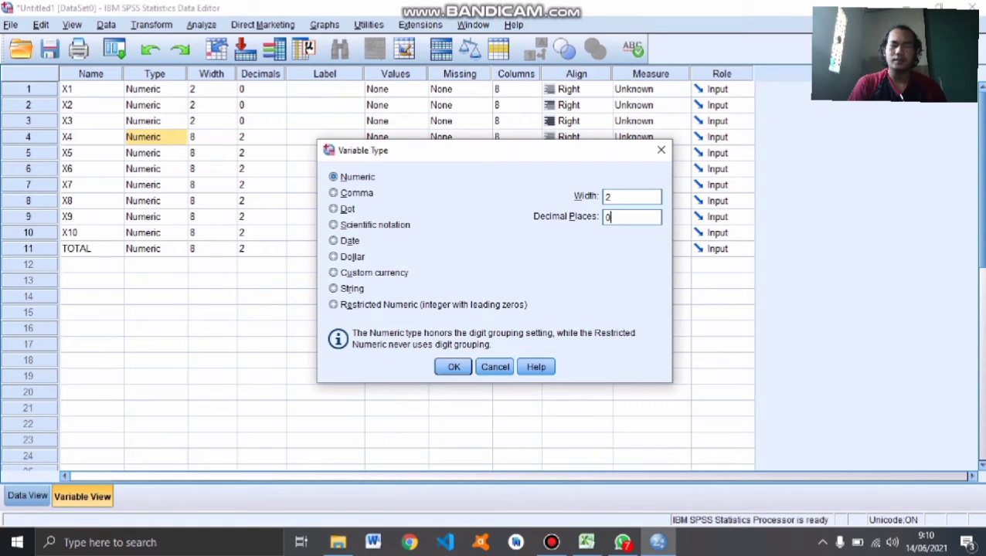
key(Return)
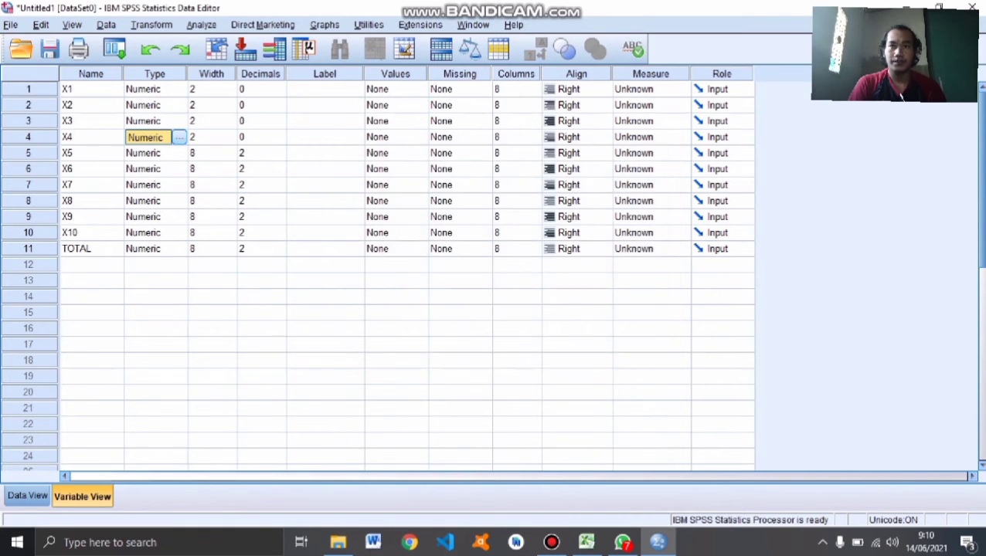
Step: Set variable X5's numeric type to width 2 with 0 decimal places
click(179, 153)
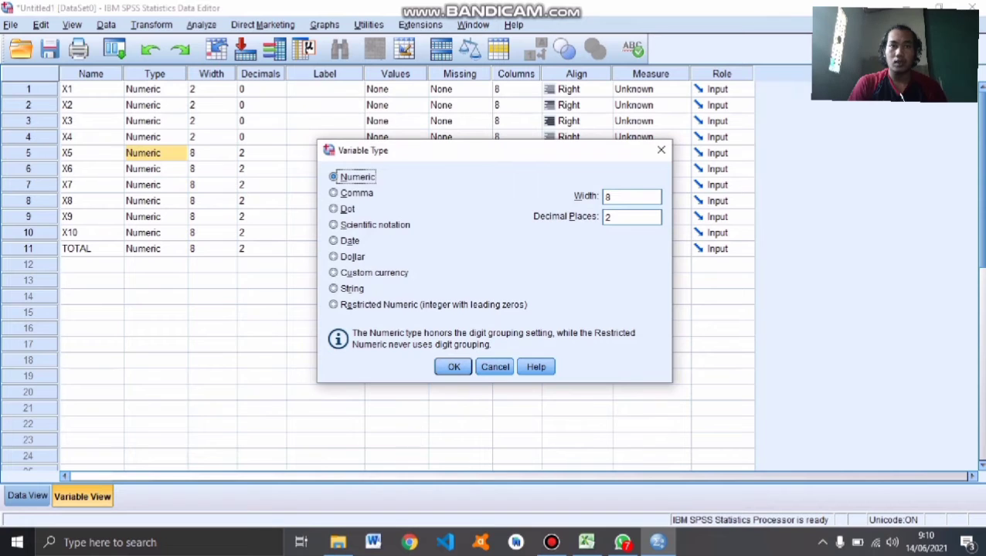
key(Tab)
text(2)
key(Tab)
text(0)
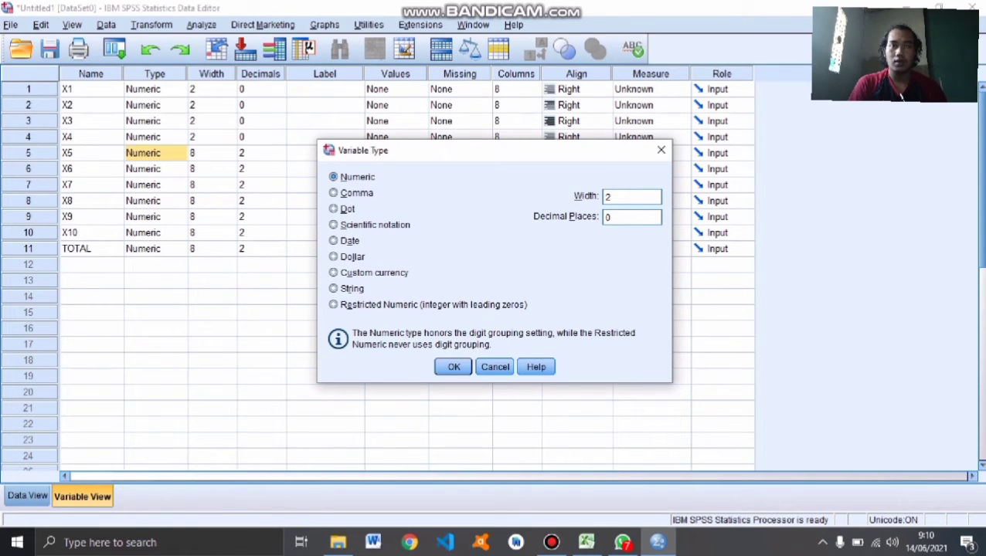
key(Return)
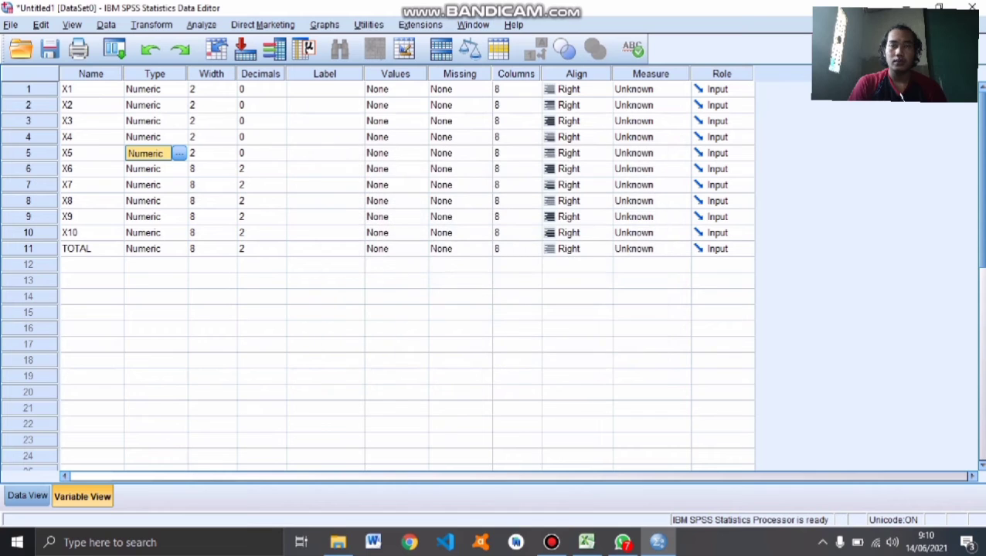
Step: Set variable X6's numeric type to width 2 with 0 decimal places
click(179, 169)
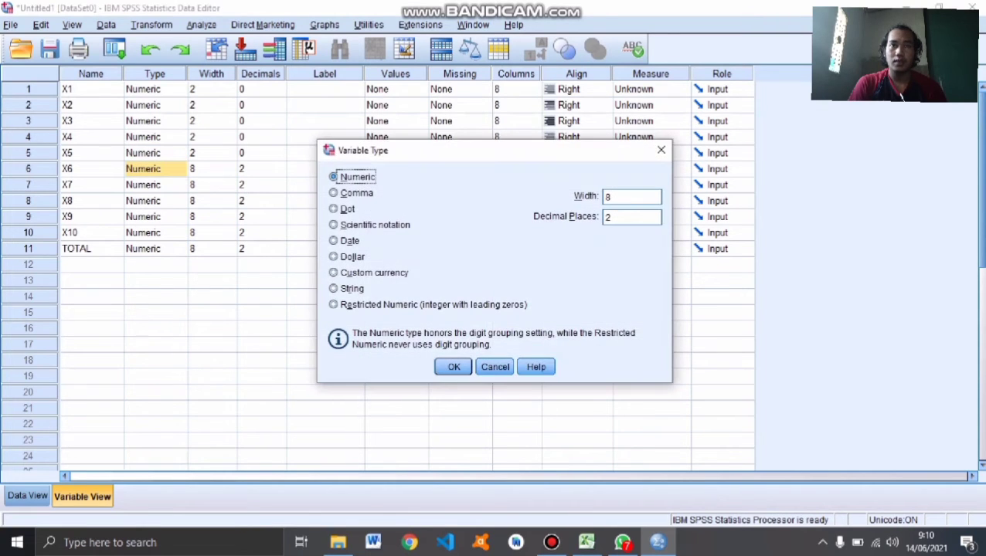
key(Tab)
text(2)
key(Tab)
text(0)
key(Return)
Step: Set variable X7's numeric type to width 2 with 0 decimal places
click(155, 185)
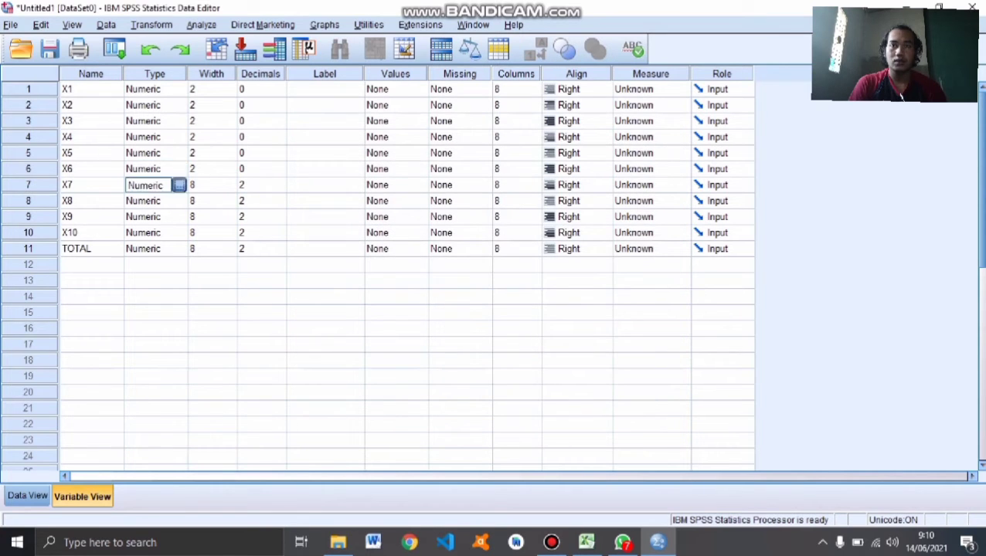
click(179, 185)
key(Tab)
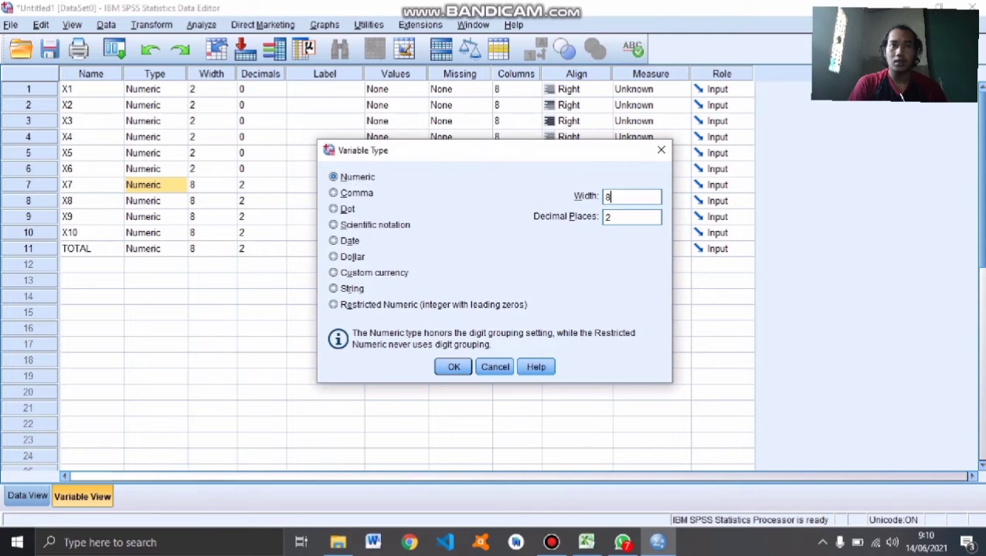
text(2)
key(Tab)
text(0)
key(Return)
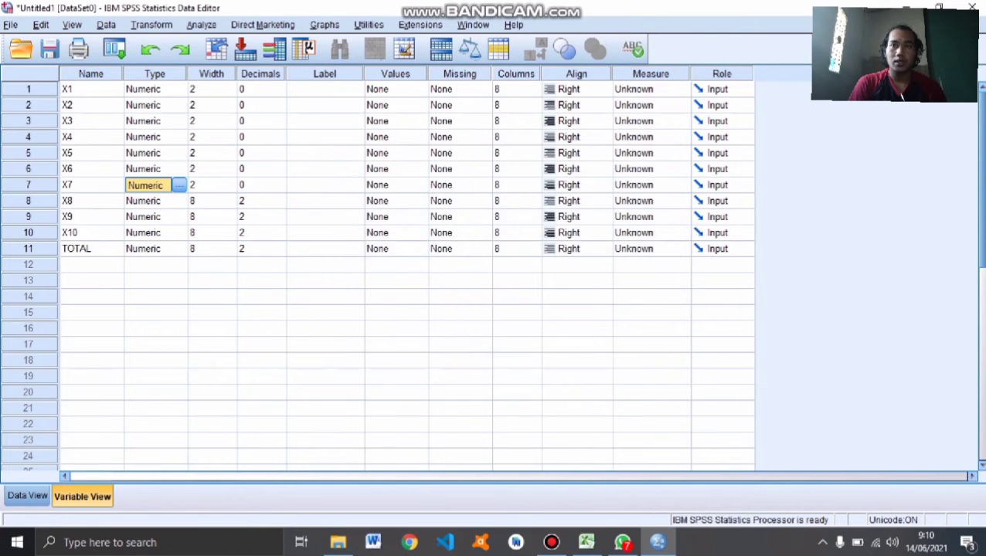
Step: Set variable X8's numeric type to width 2 with 0 decimal places
click(154, 201)
click(180, 200)
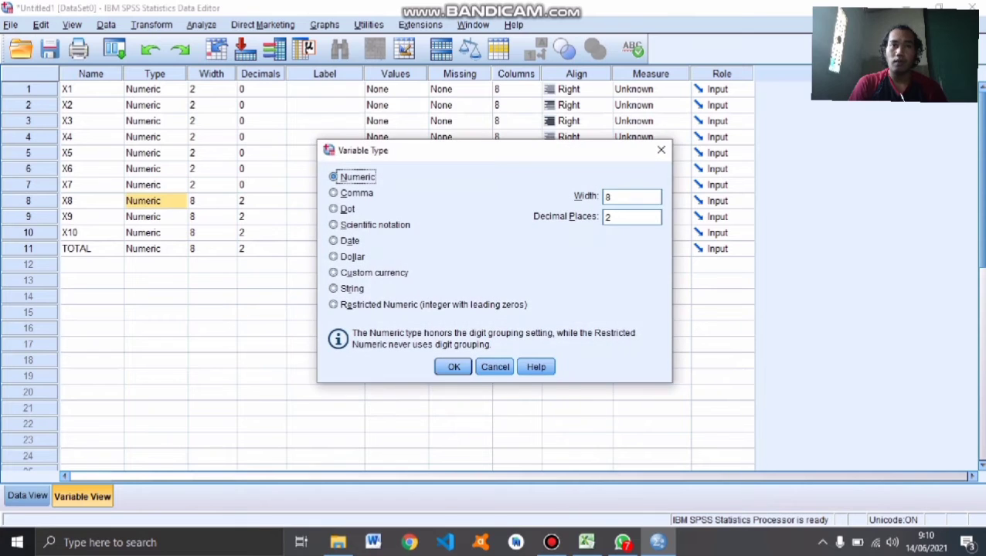
key(Tab)
text(2)
key(Tab)
text(0)
key(Return)
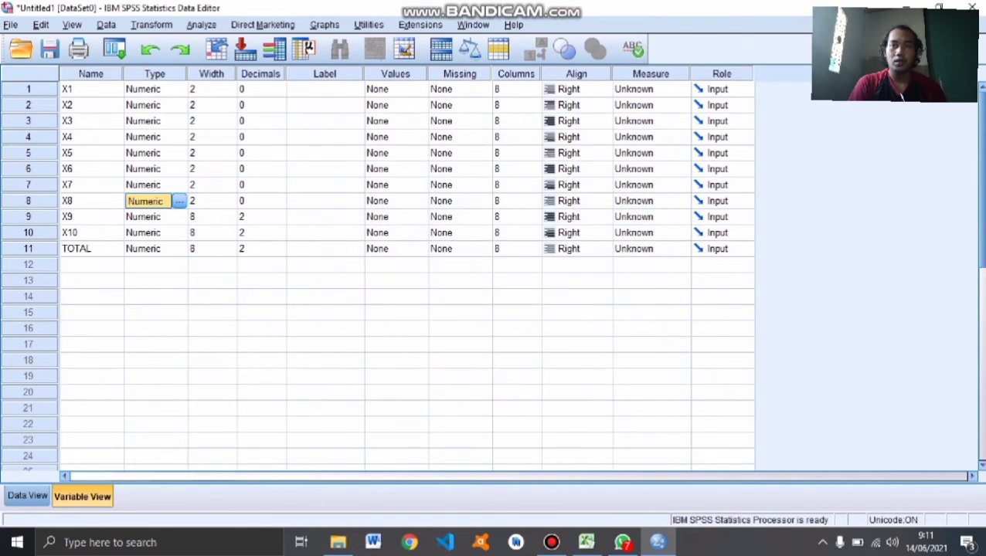
Step: Set variable X9's numeric type to width 2 with 0 decimal places
click(154, 217)
click(179, 216)
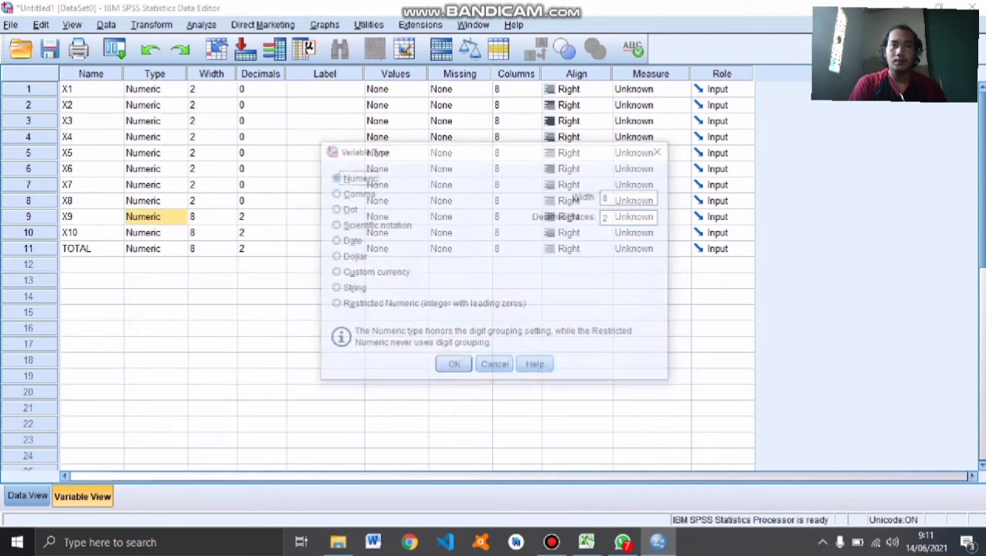
key(Tab)
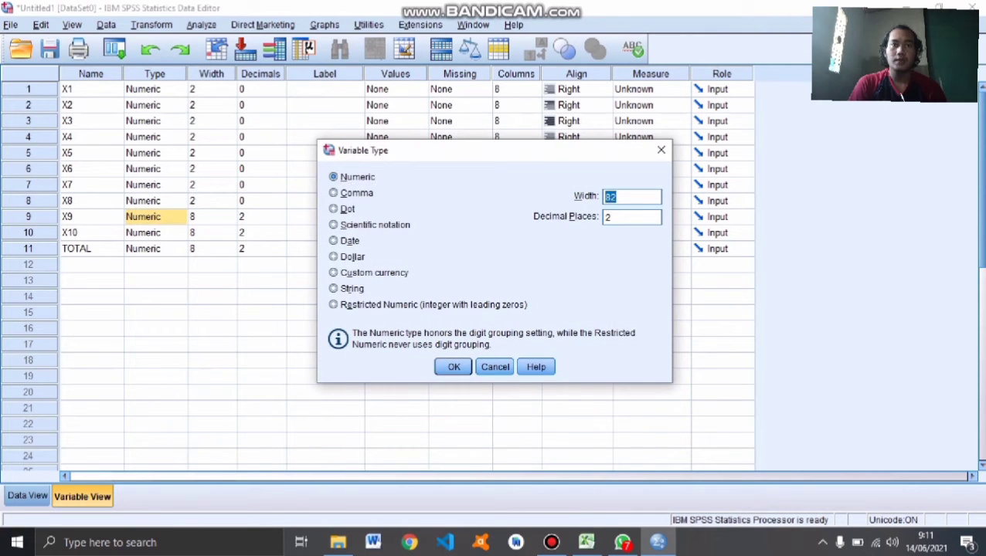
text(2)
key(Tab)
text(0)
key(Return)
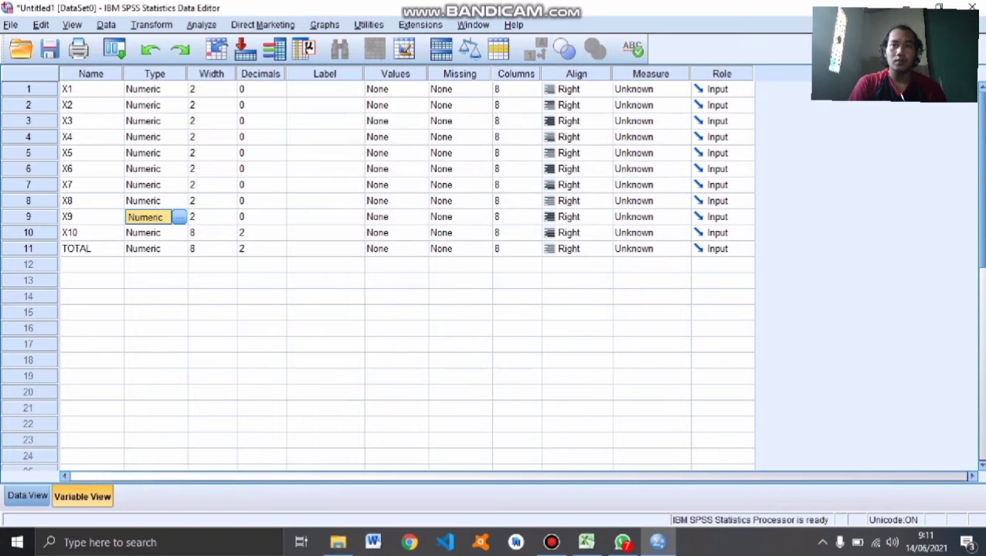
Step: Set variable X10's numeric type to width 2 with 0 decimal places
click(180, 232)
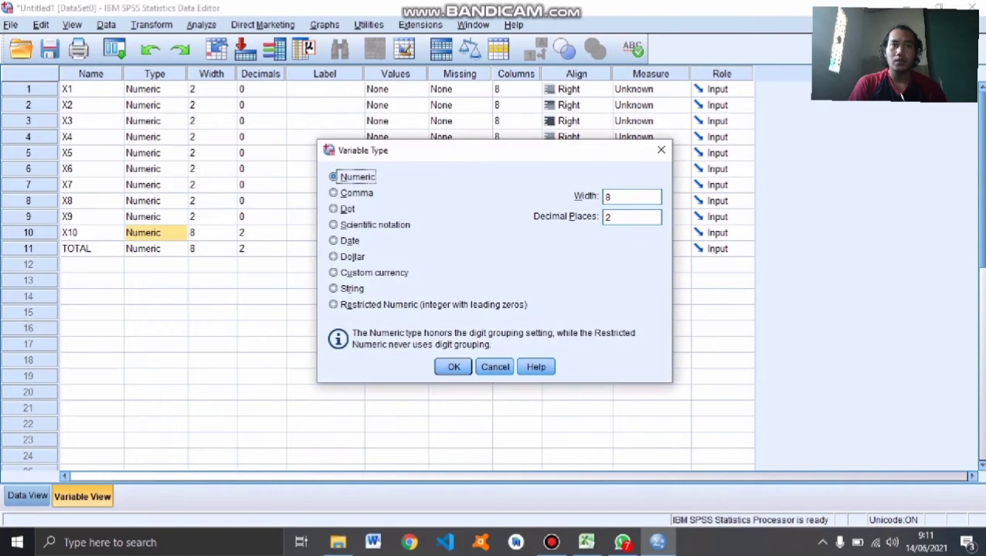
key(Tab)
text(2)
key(Tab)
text(0)
key(Return)
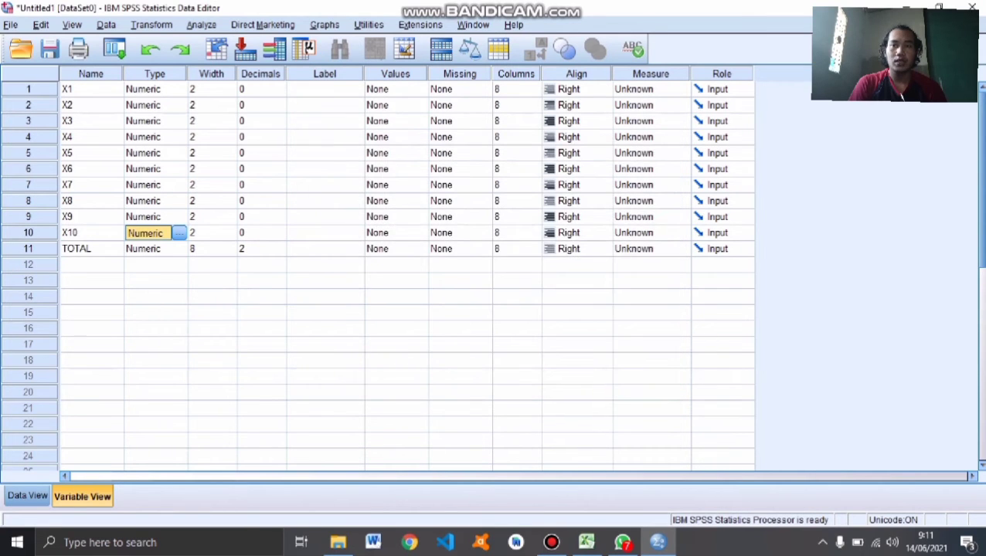
Step: Set the TOTAL variable's numeric type to width 2 with 0 decimal places
click(179, 249)
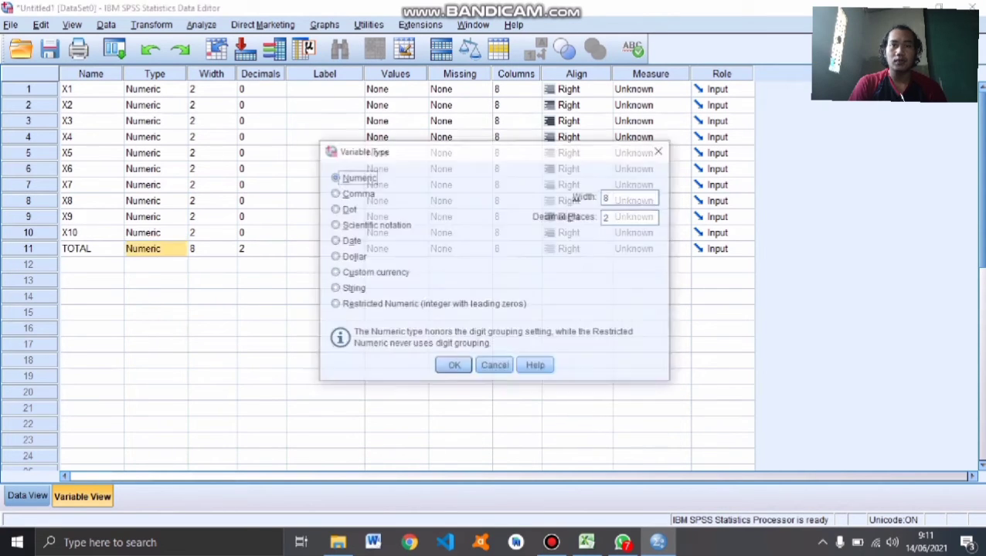
key(Tab)
text(2)
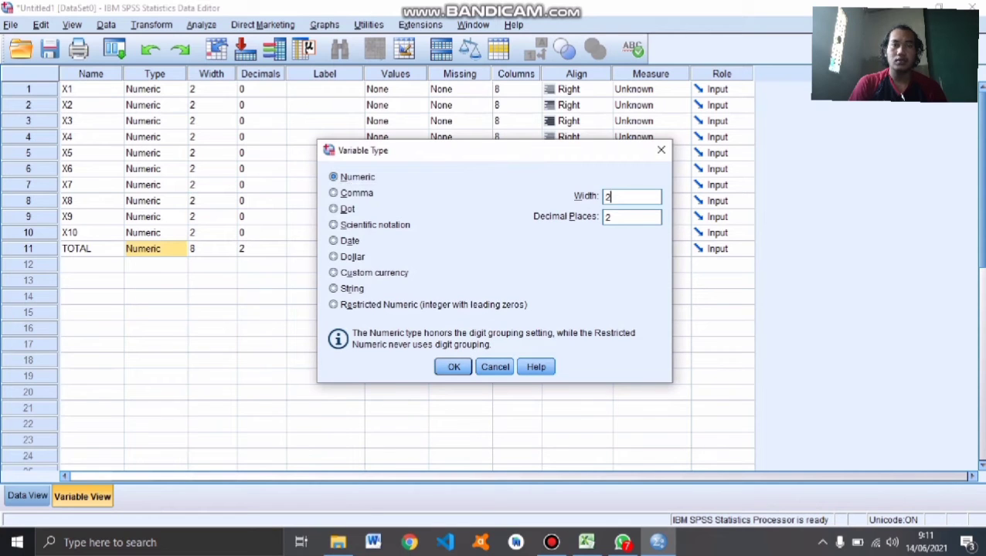
key(Tab)
text(0)
key(Return)
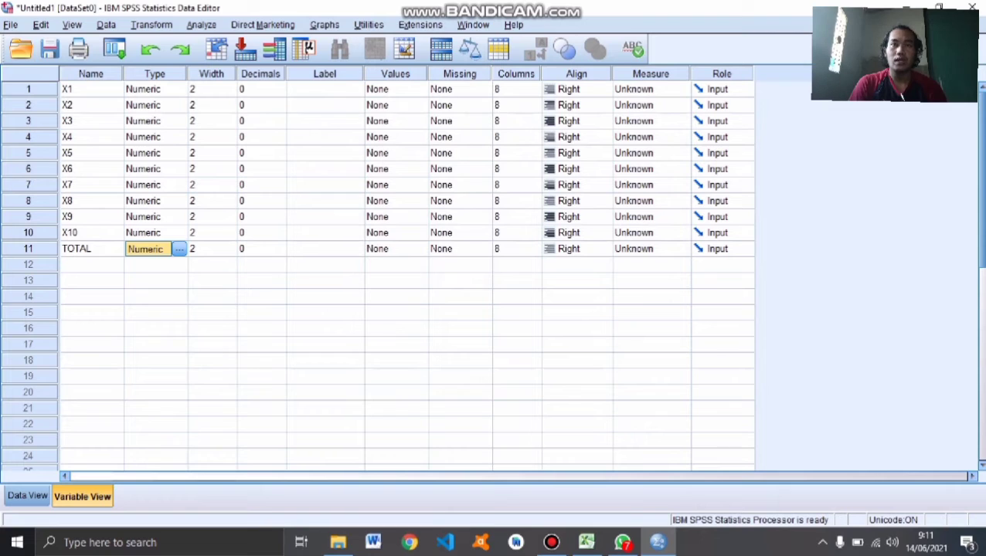
Step: Label the first five variables X1, X2, X3, X4 and X5, matching their names
click(325, 89)
text(X1)
key(Return)
text(X)
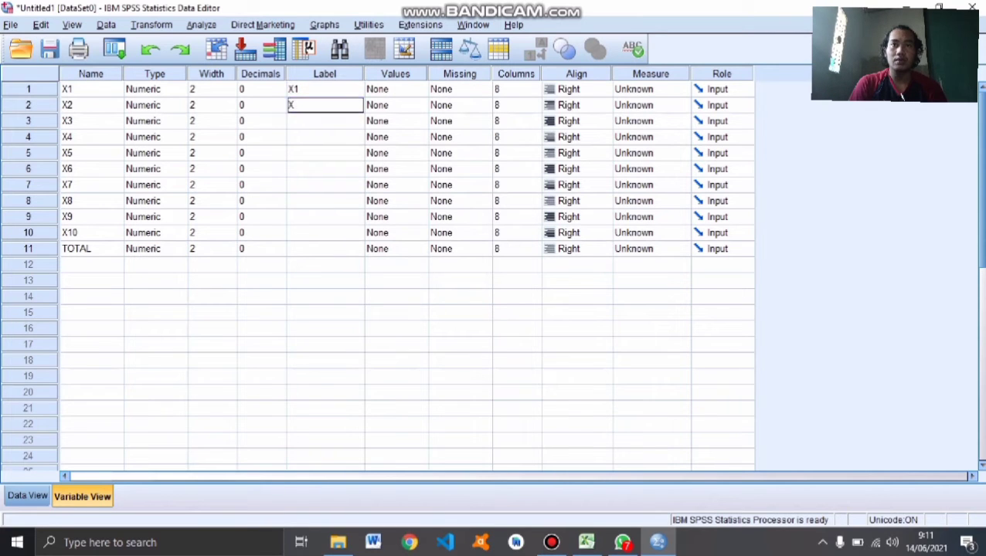
text(2)
key(Return)
text(X3)
key(Return)
text(X4)
key(Return)
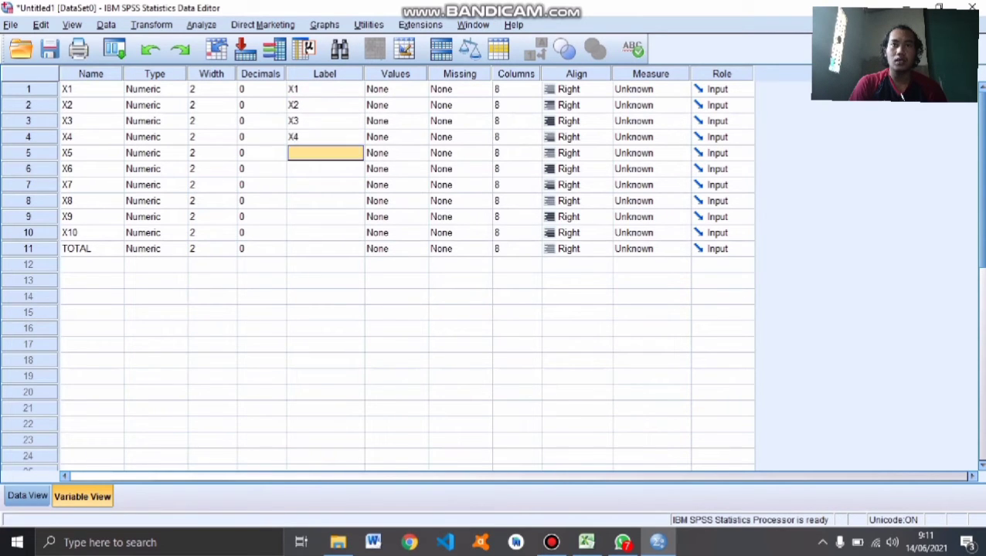
text(X5)
key(Return)
Step: Label the remaining six variables X6, X7, X8, X9, X10 and TOTAL, matching their names
text(X5)
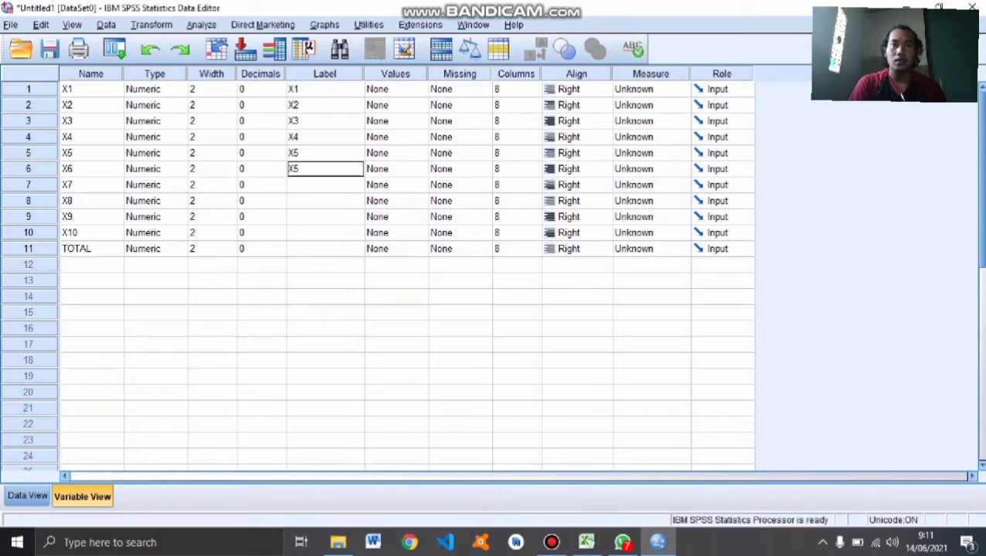
key(BackSpace)
text(6)
key(Return)
text(X7)
key(Return)
text(X)
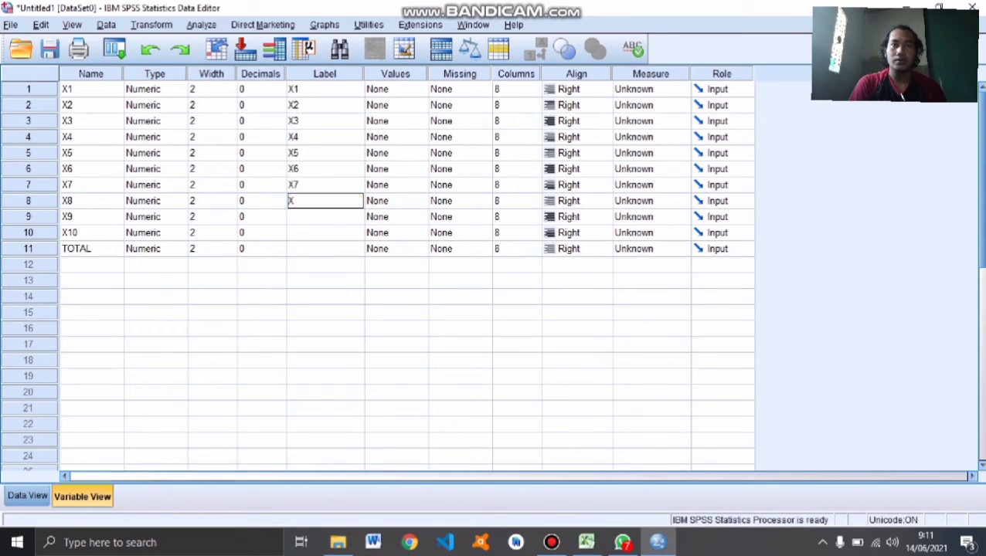
text(8)
key(Return)
text(X9)
key(Return)
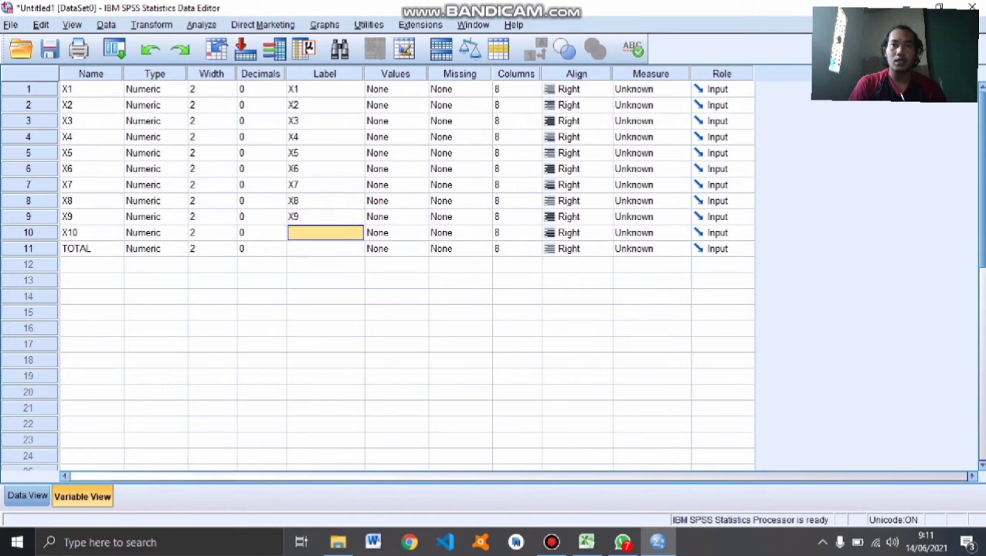
text(X10)
key(Return)
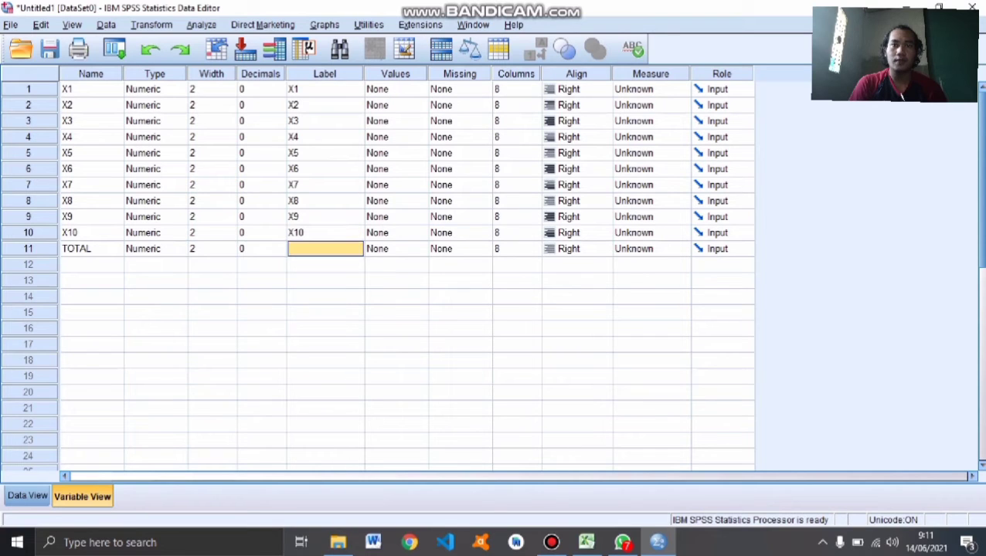
text(TOTAL)
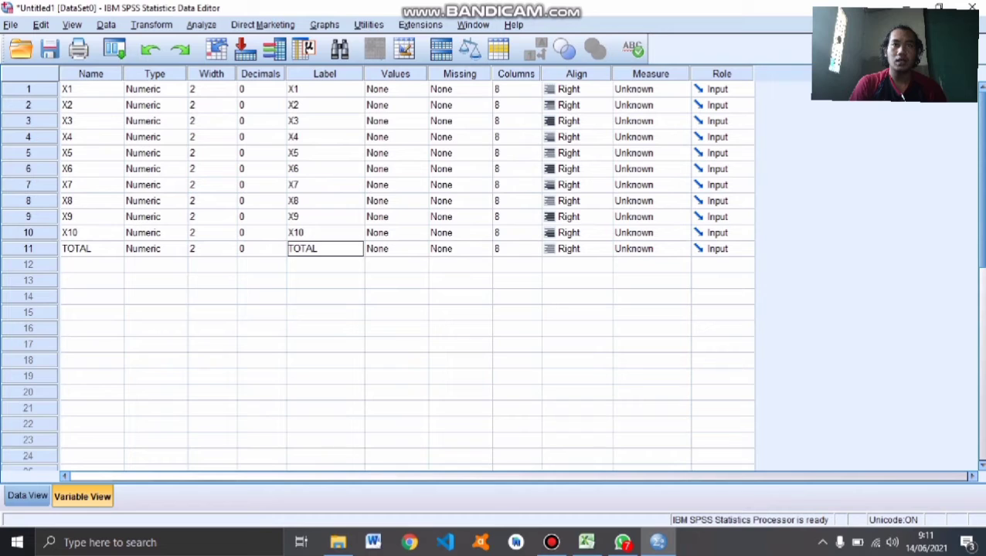
Step: Set the measurement level of all variables from X1 through TOTAL to Scale
click(651, 89)
click(651, 105)
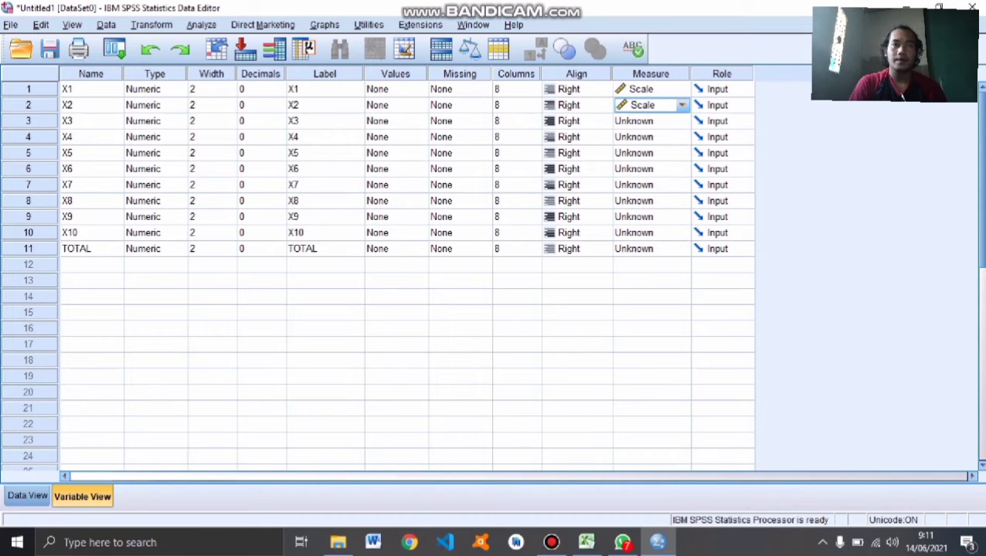
click(650, 121)
click(651, 136)
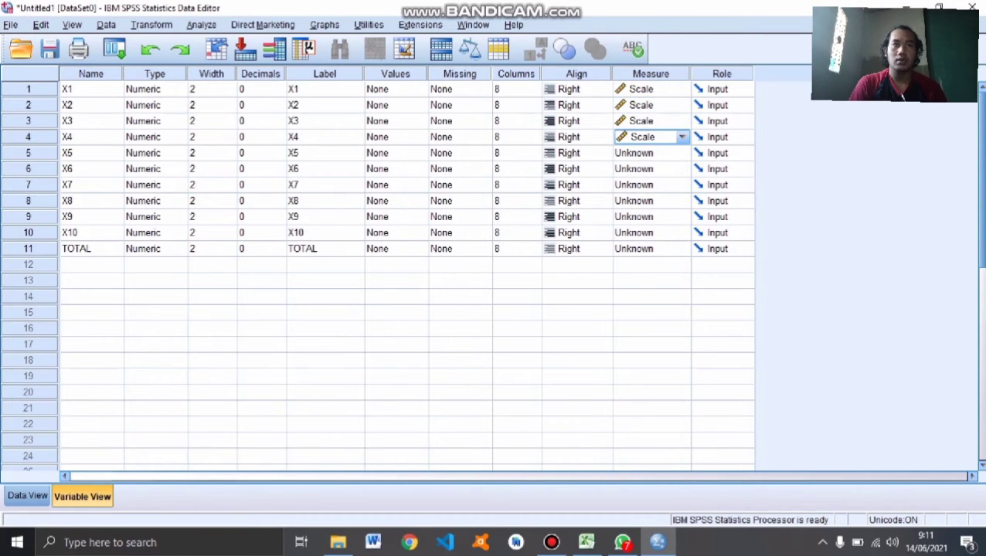
click(651, 153)
click(651, 169)
click(651, 185)
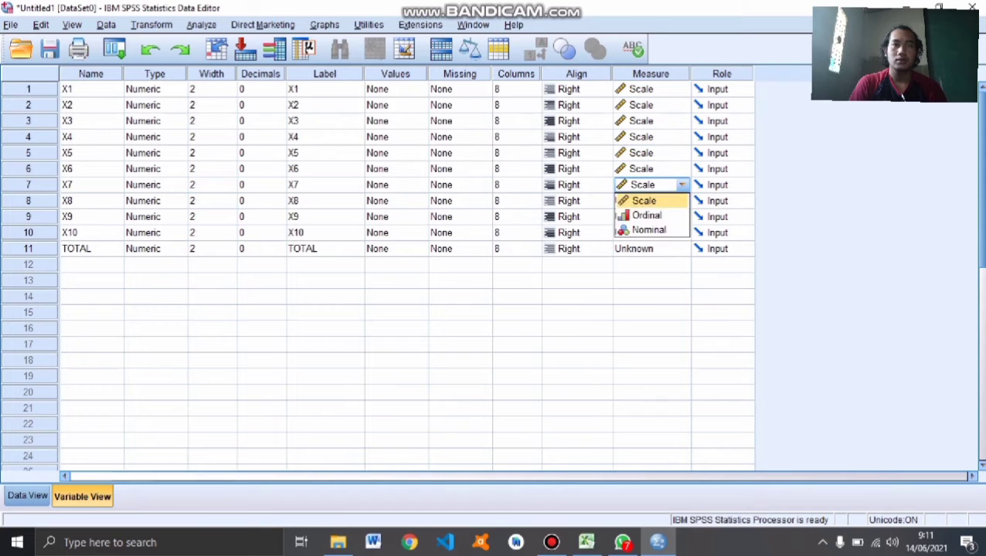
click(650, 201)
click(651, 216)
click(651, 216)
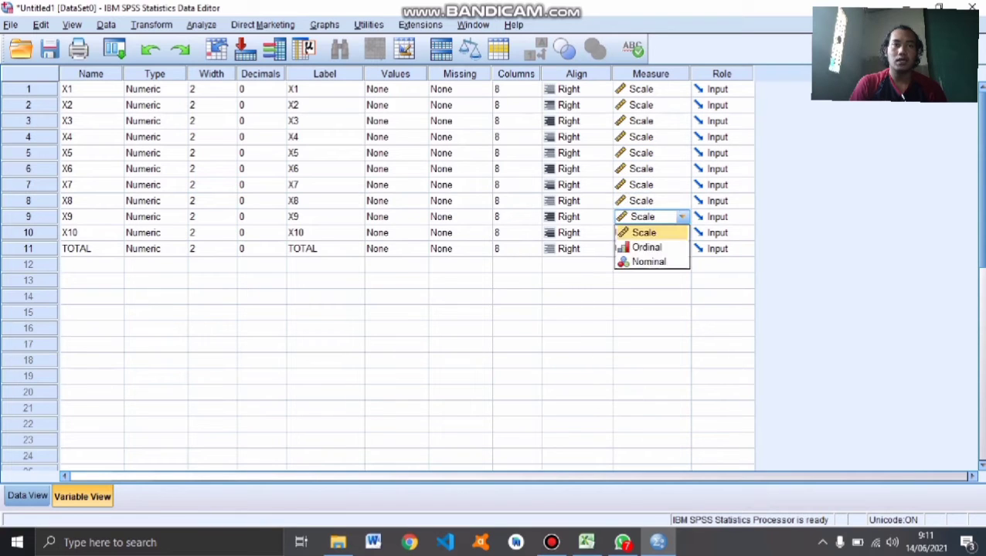
click(650, 233)
click(651, 233)
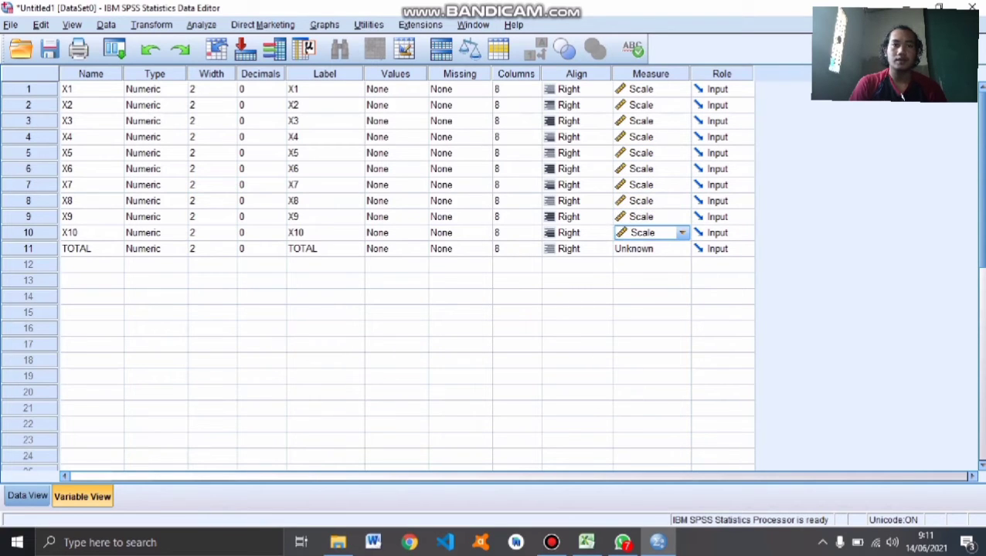
click(650, 248)
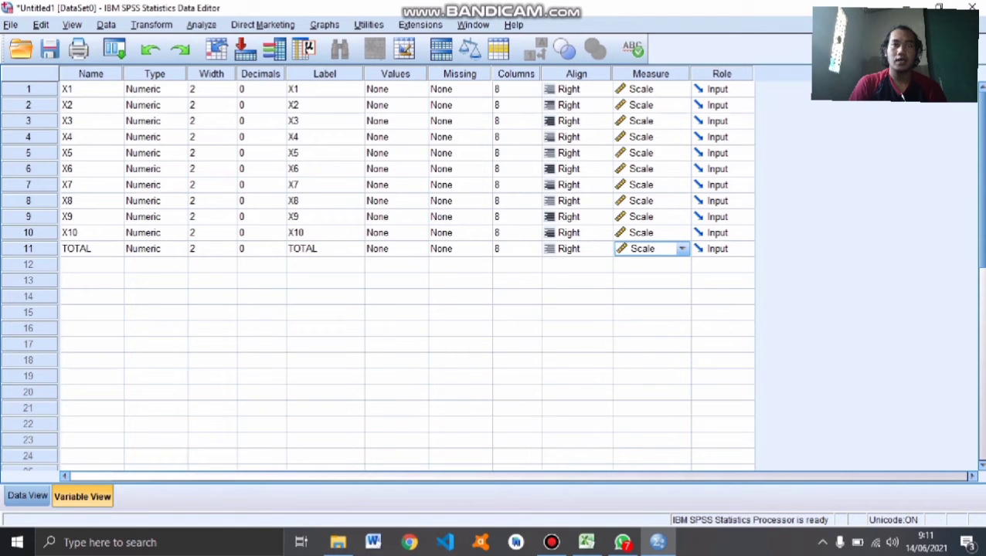
Step: Switch to the data sheet and open the Bivariate Correlations analysis
click(27, 496)
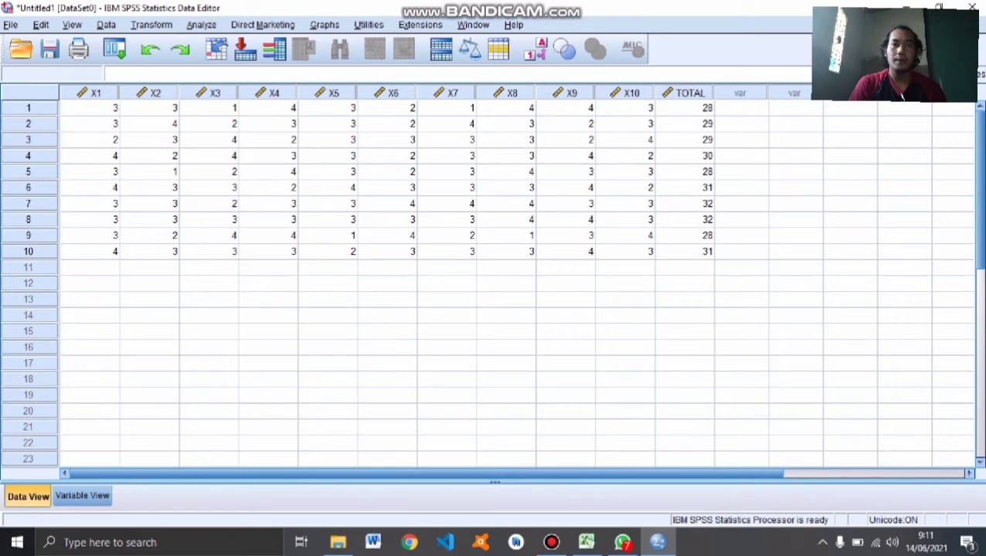
key(alt+a)
key(Down)
key(Down)
key(Down)
key(Down)
key(Down)
key(Down)
key(Down)
key(Down)
key(Right)
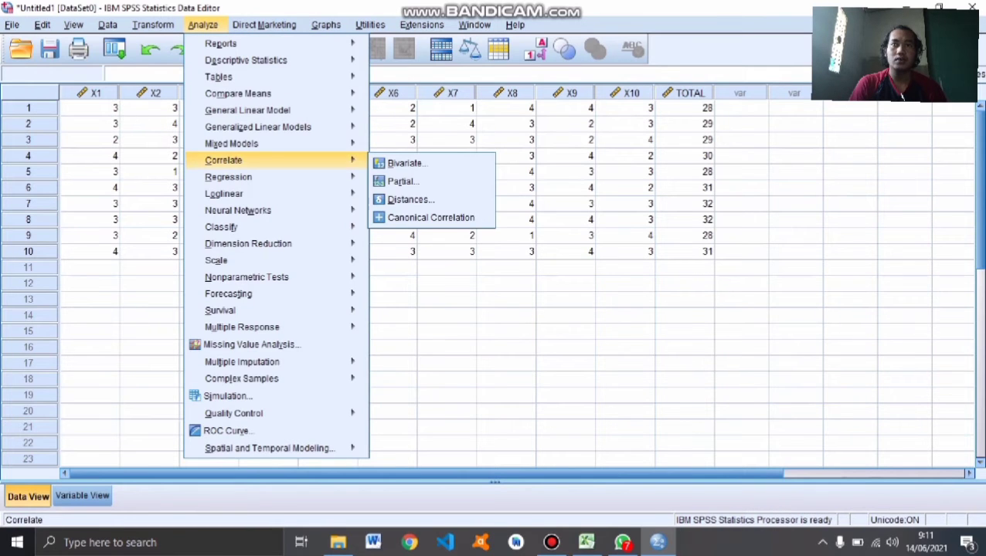
key(Down)
key(Return)
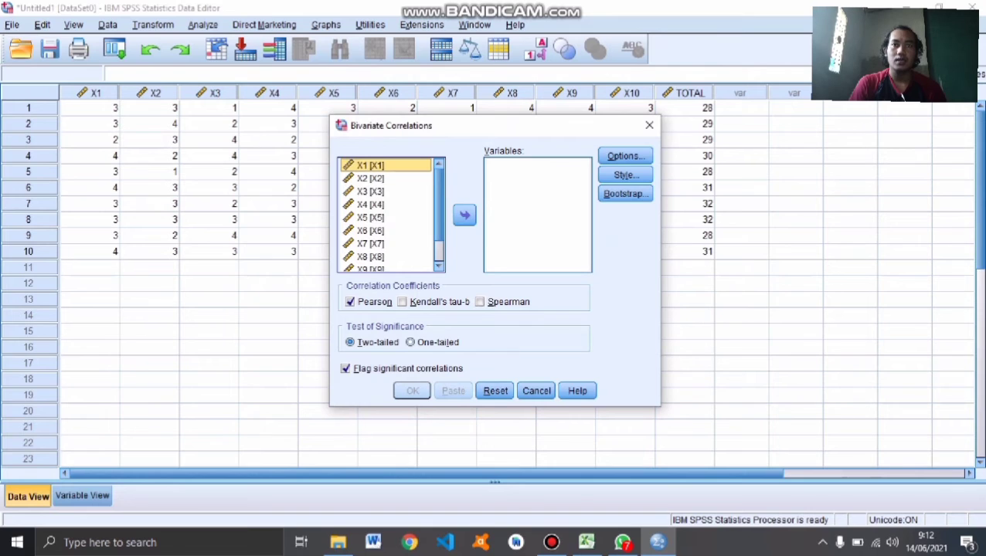
Step: Run a two-tailed Pearson correlation on all variables from X1 through TOTAL and review the resulting correlation table
scroll(386, 215, down, 3)
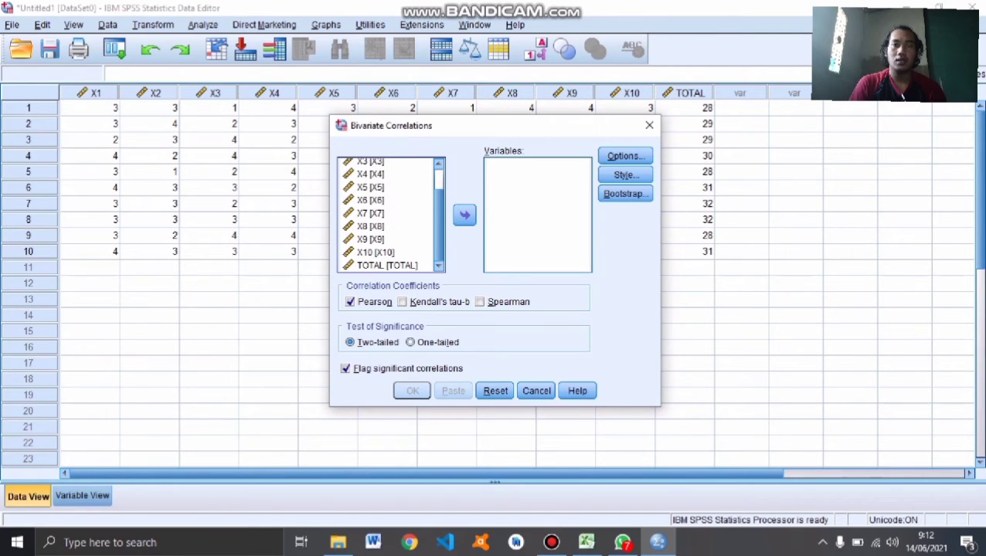
shift+click(387, 265)
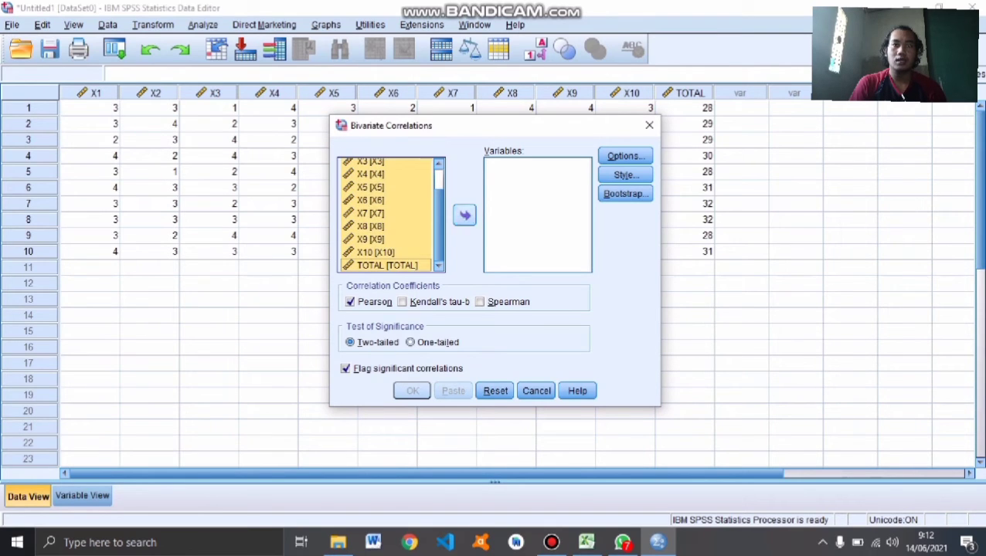
click(464, 214)
click(413, 390)
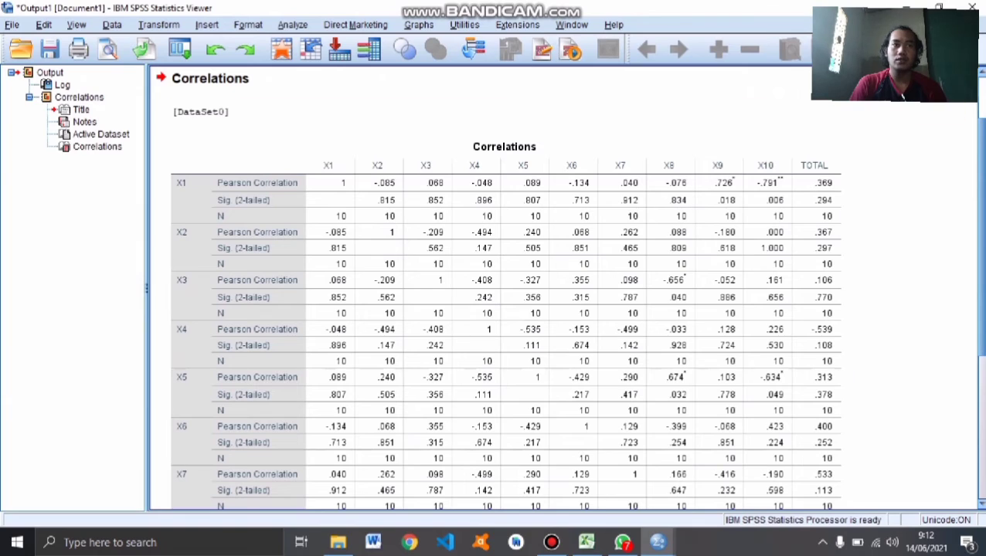
scroll(495, 286, down, 5)
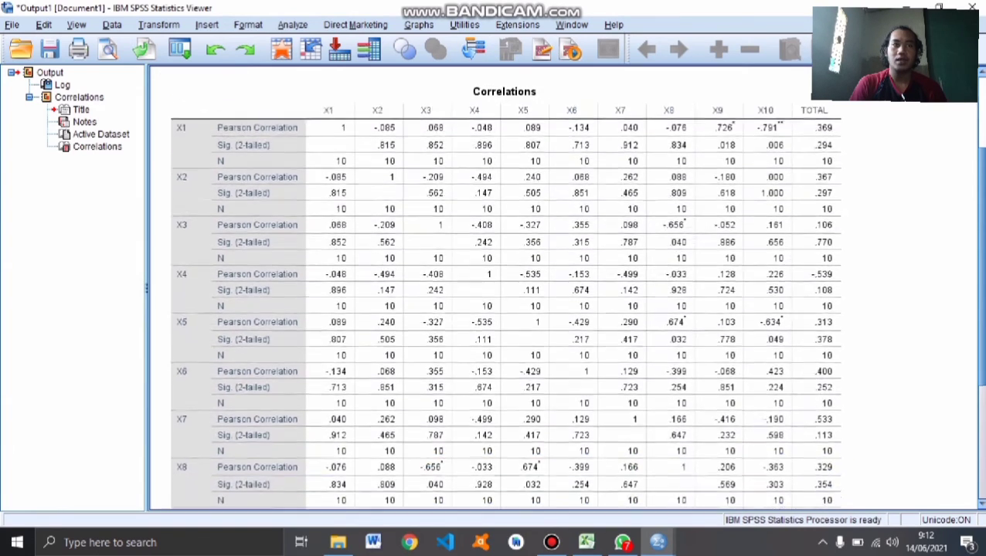
scroll(576, 282, down, 1)
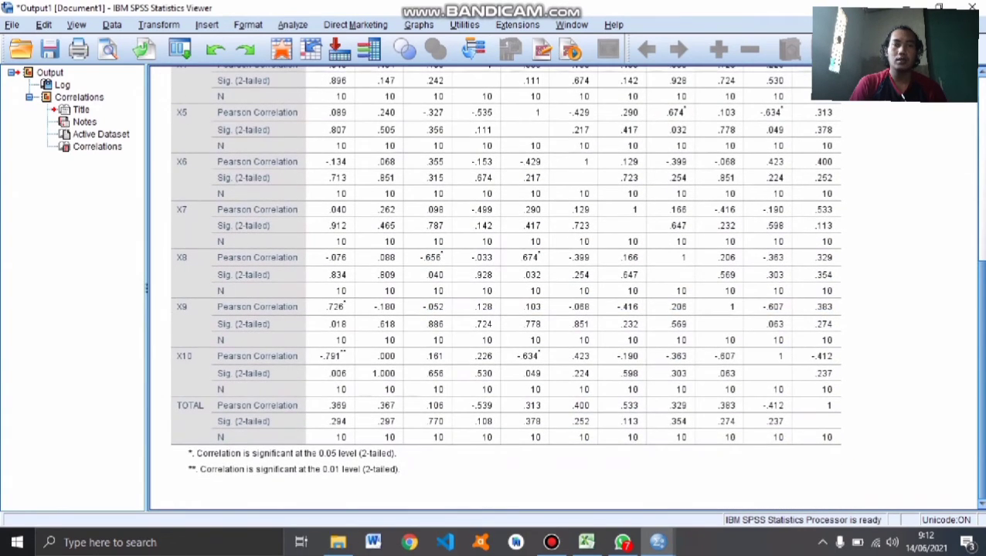
scroll(575, 286, up, 6)
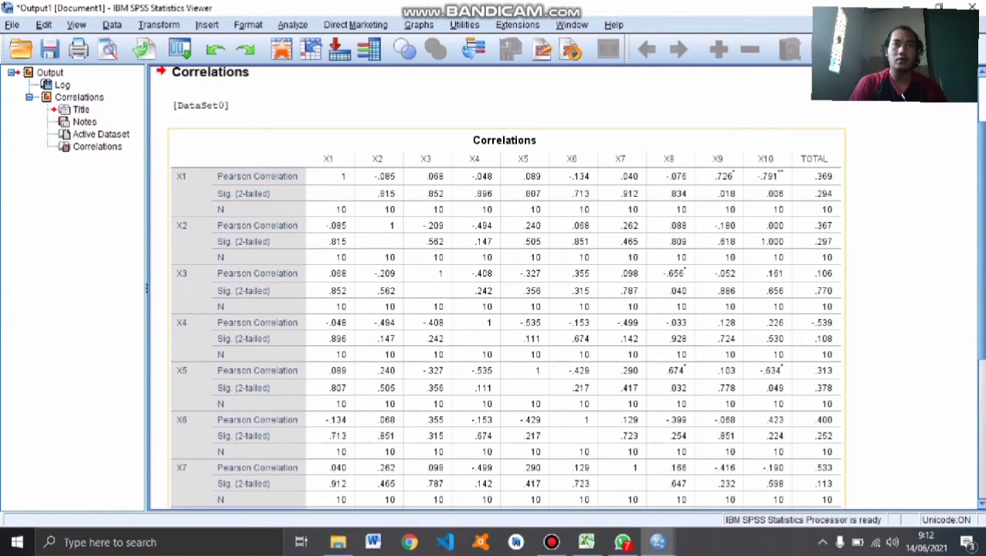
scroll(494, 309, down, 2)
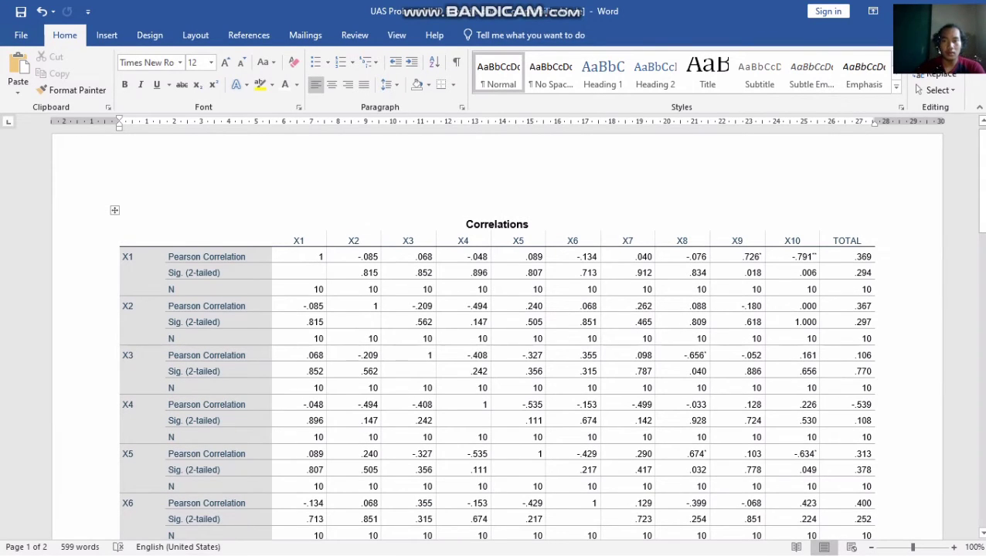
Step: Highlight the Sig. (2-tailed) values for X1, X2 and X3 in the TOTAL row in yellow
drag(981, 181, 980, 230)
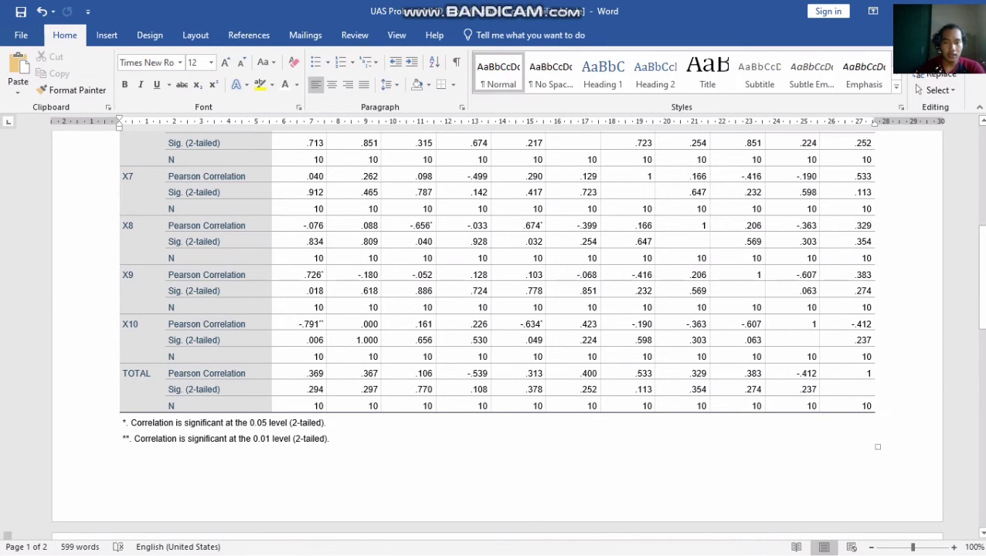
mouse_move(309, 390)
mouse_down()
mouse_move(370, 389)
mouse_move(317, 389)
mouse_up()
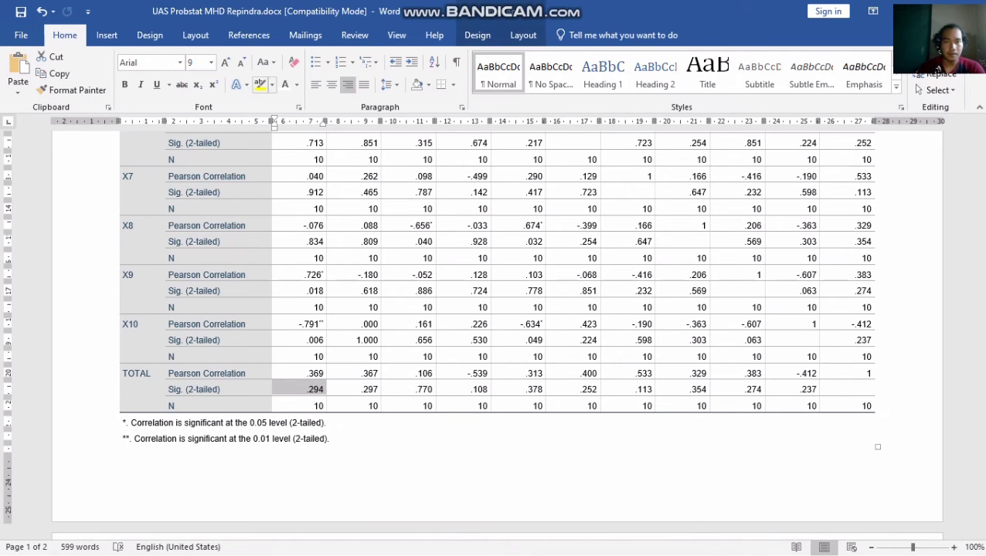
click(271, 84)
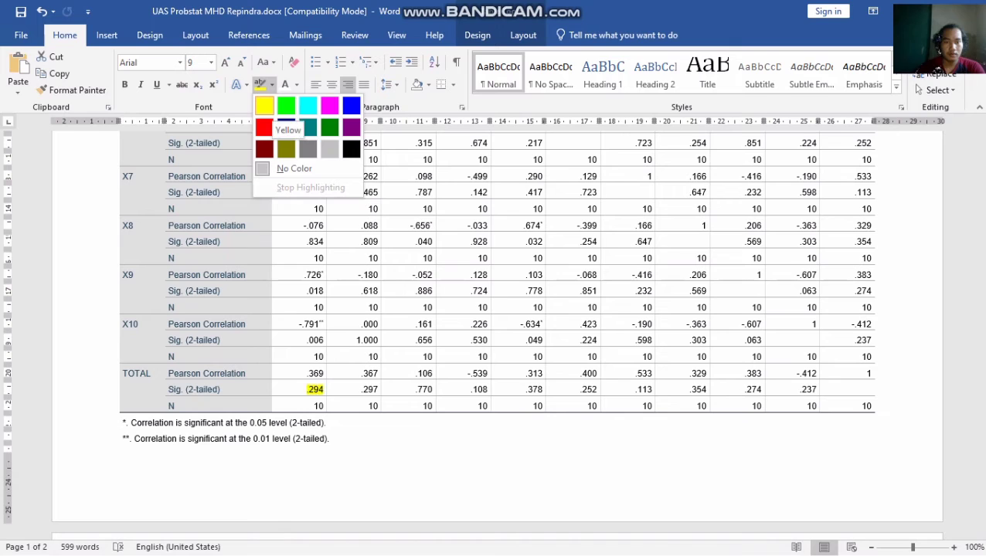
click(265, 106)
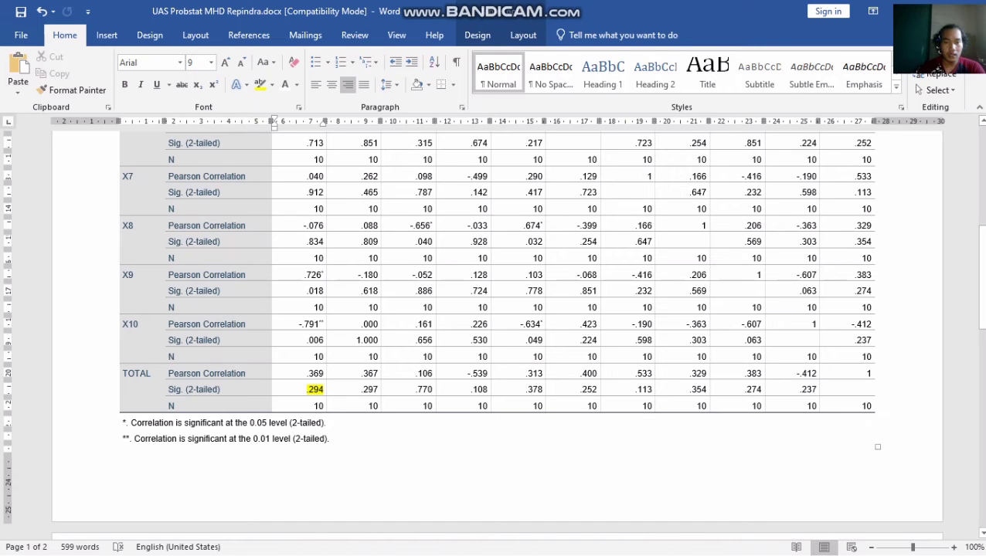
drag(361, 390, 378, 389)
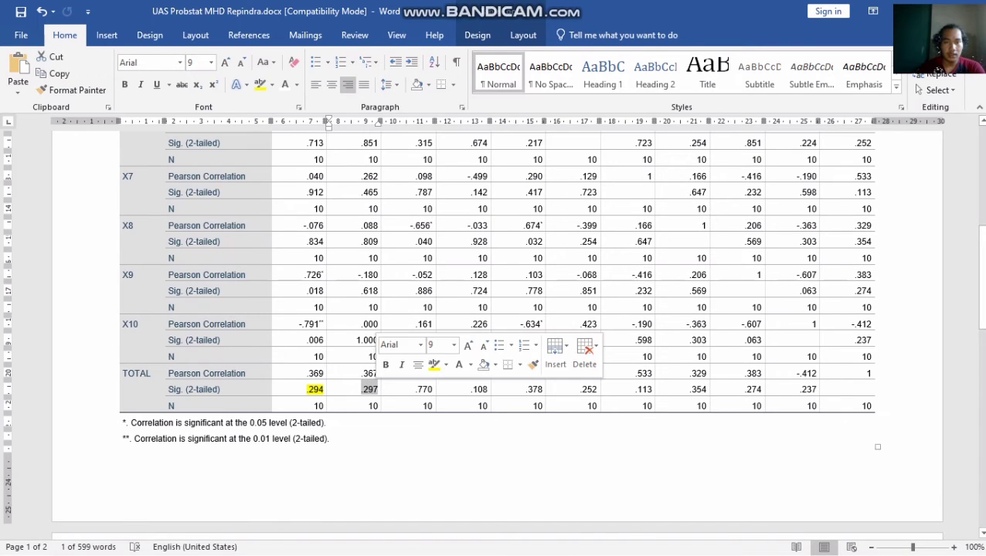
click(259, 84)
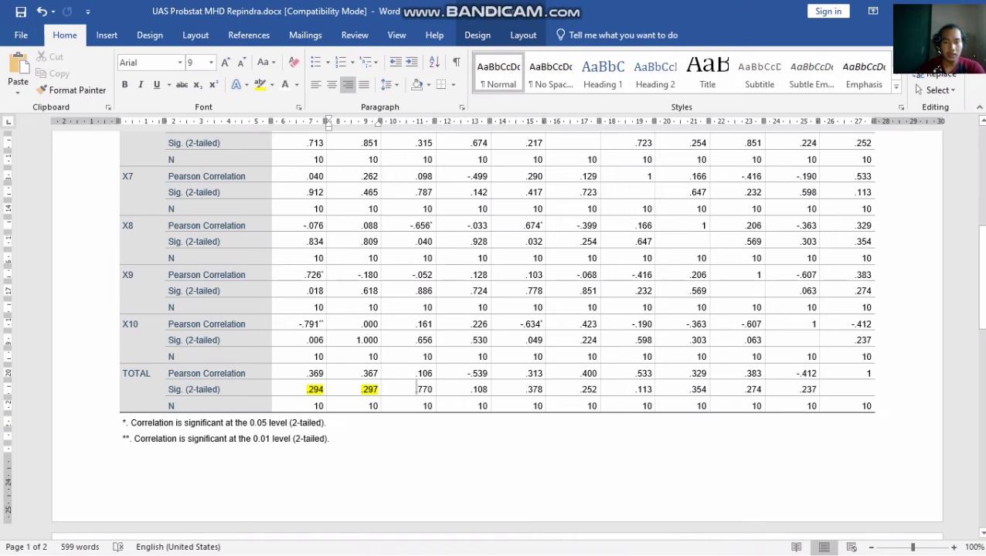
drag(415, 389, 432, 389)
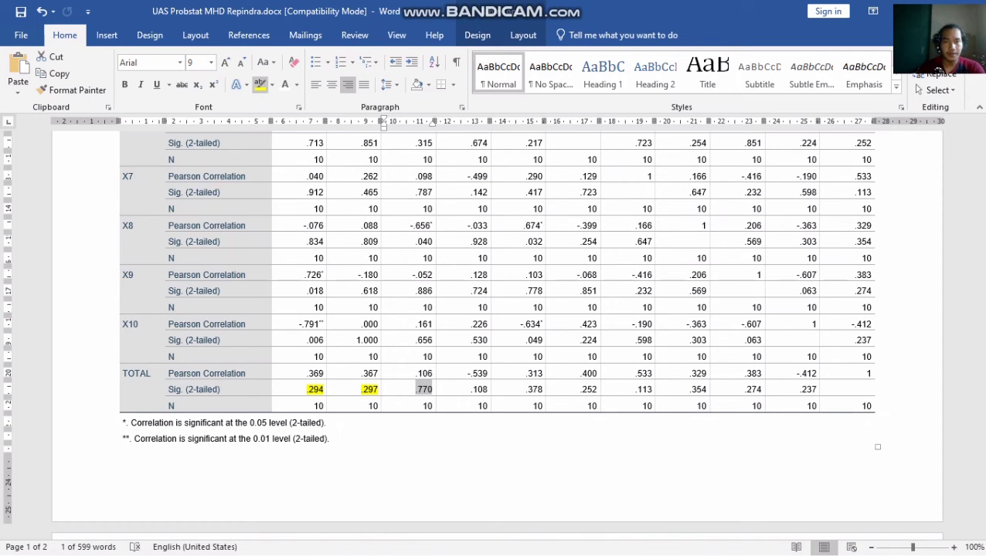
click(260, 84)
click(432, 389)
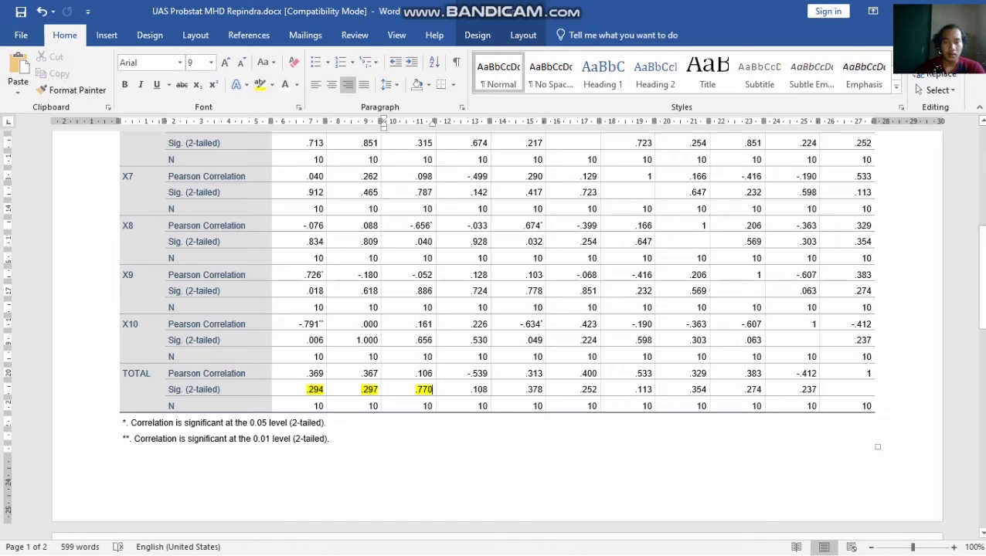
Step: Highlight the Sig. (2-tailed) values for X4, X5 and X6 in the TOTAL row in yellow
click(472, 390)
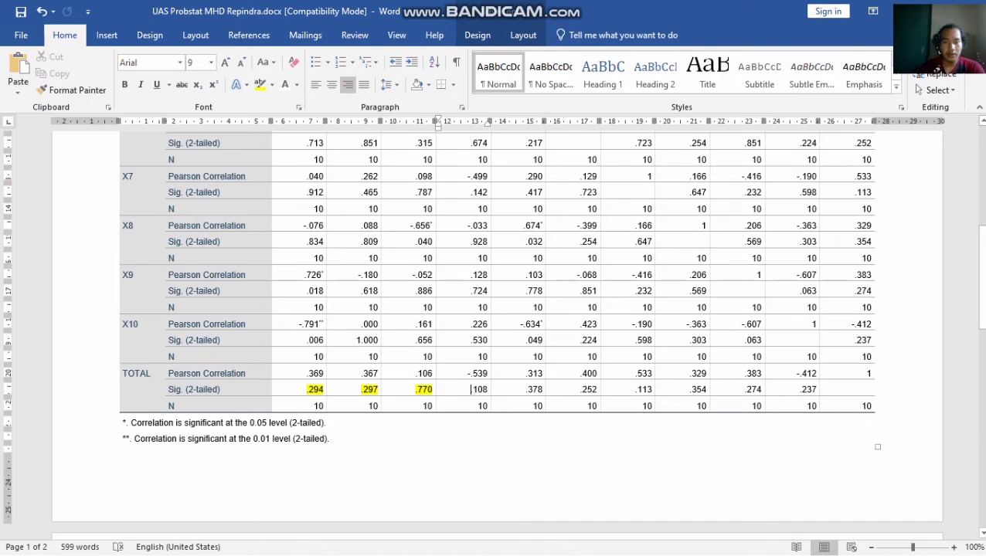
drag(470, 390, 488, 390)
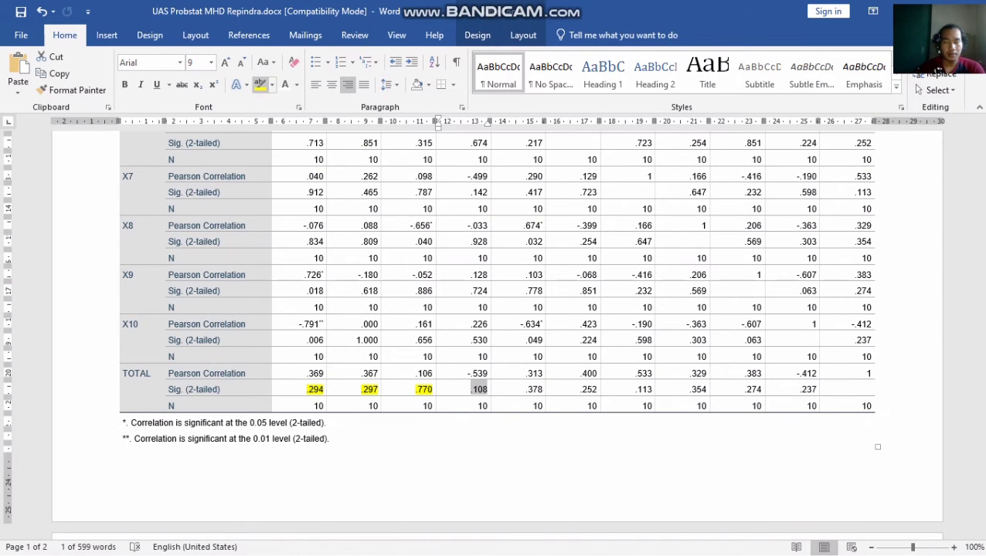
click(258, 85)
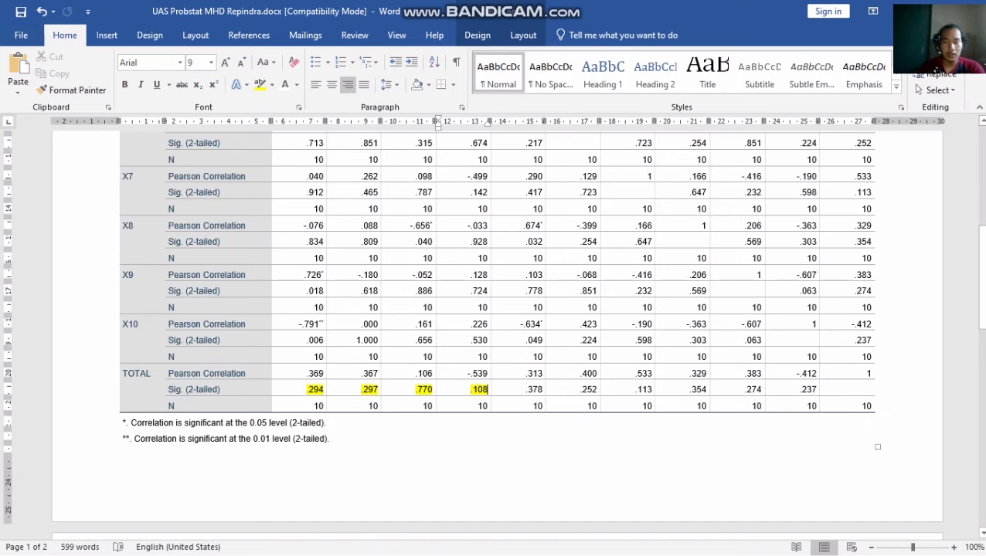
drag(523, 390, 543, 389)
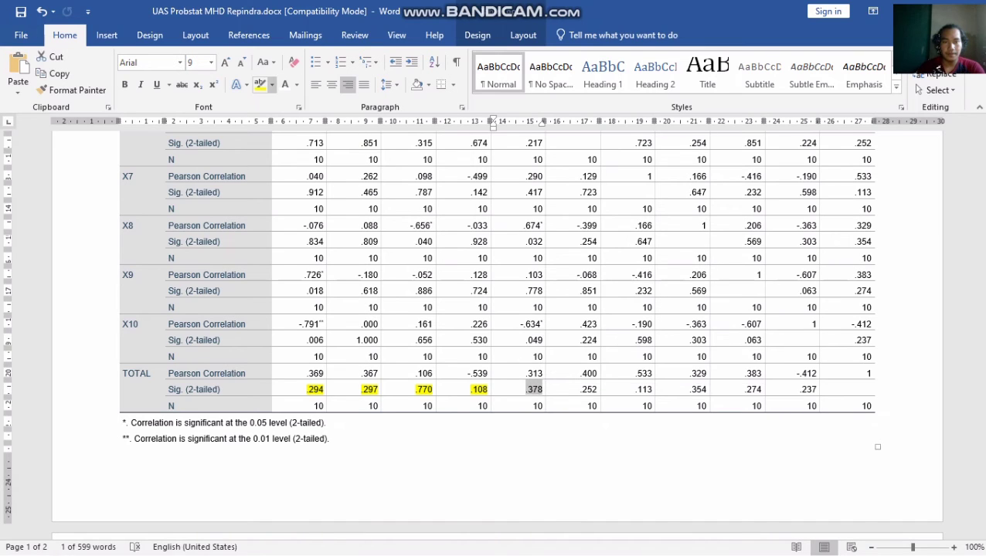
click(271, 84)
click(264, 105)
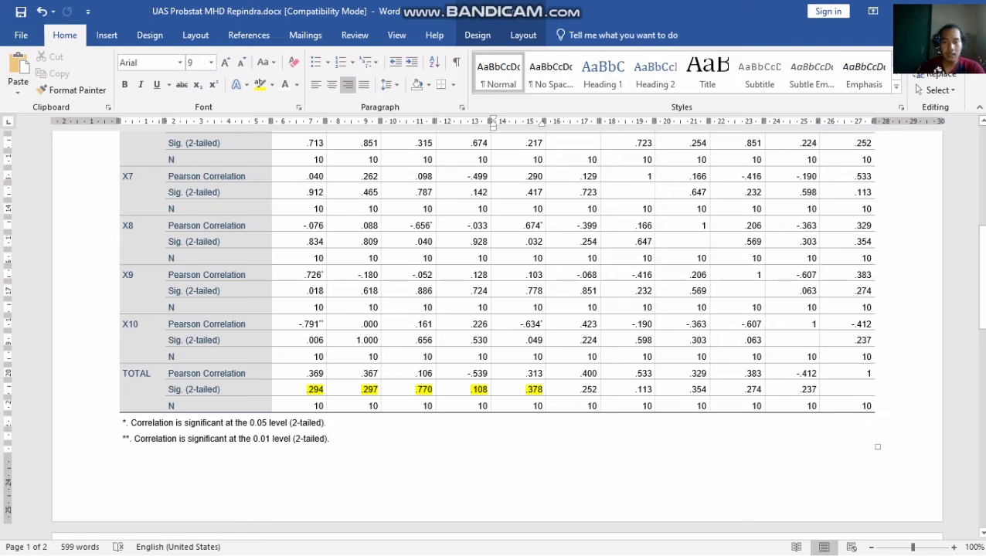
key(Tab)
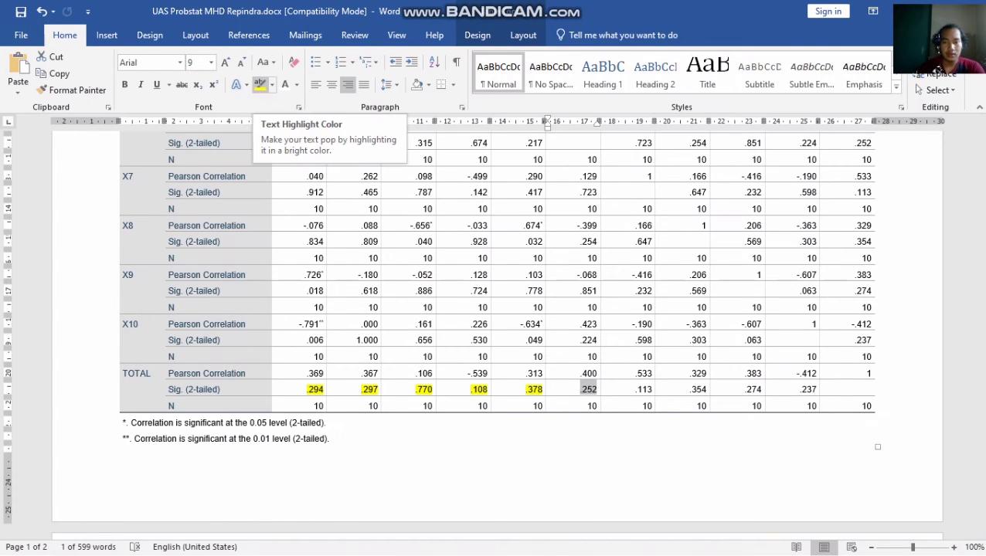
click(259, 84)
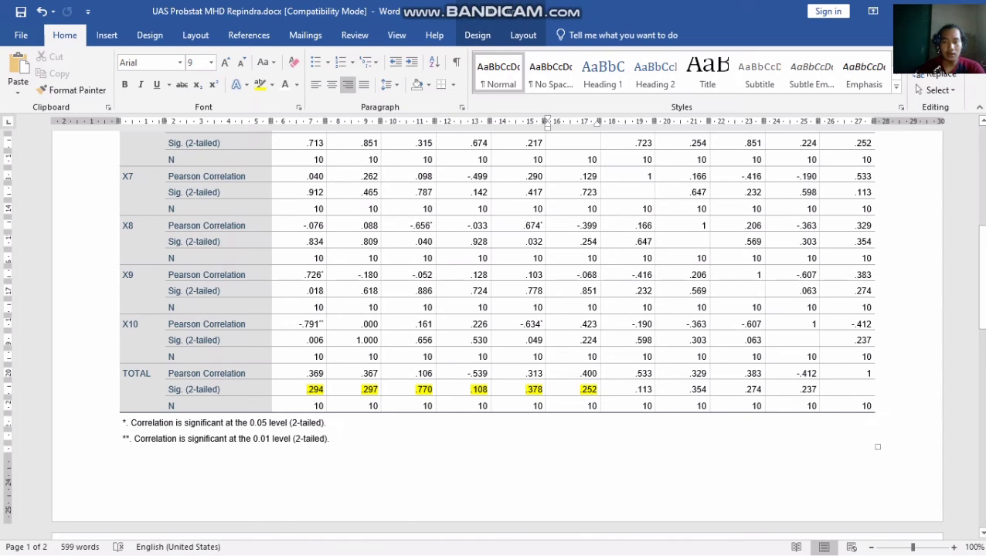
Step: Highlight the Sig. (2-tailed) values for X7, X8, X9 and X10 in the TOTAL row in yellow
drag(633, 390, 652, 390)
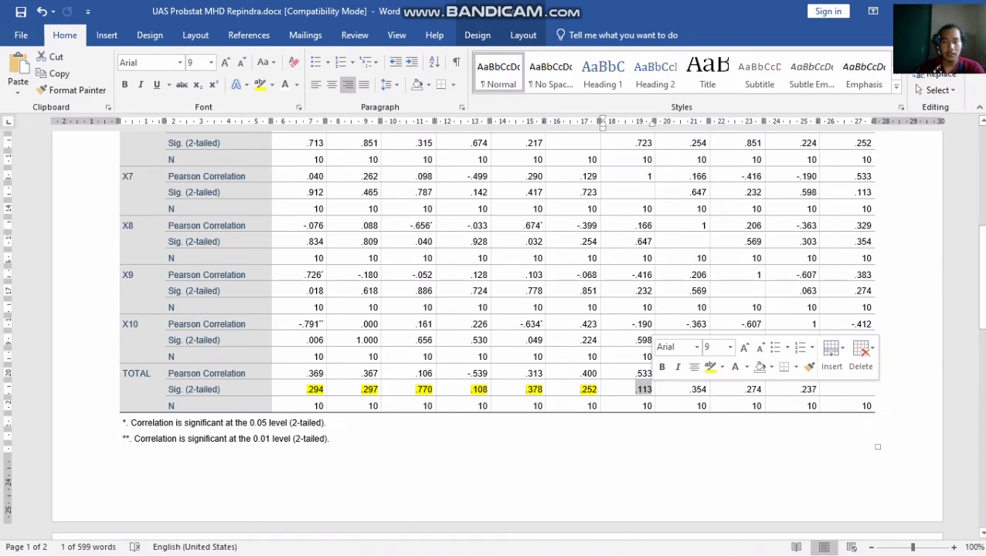
click(259, 84)
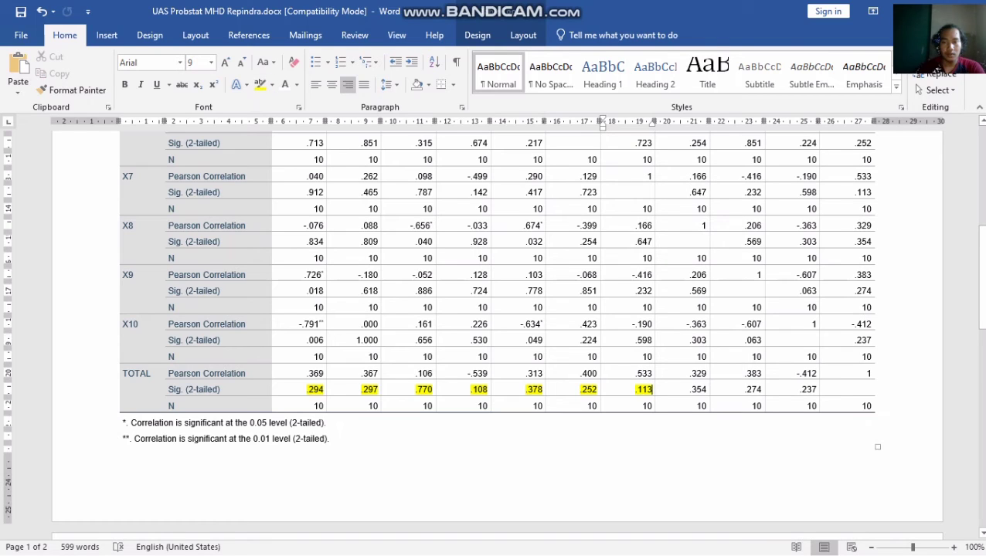
key(Tab)
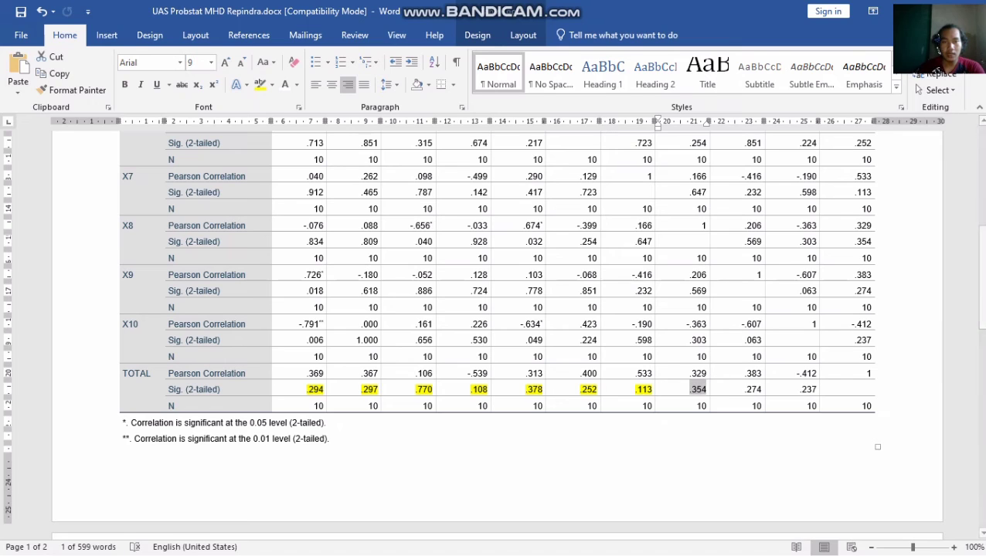
click(260, 84)
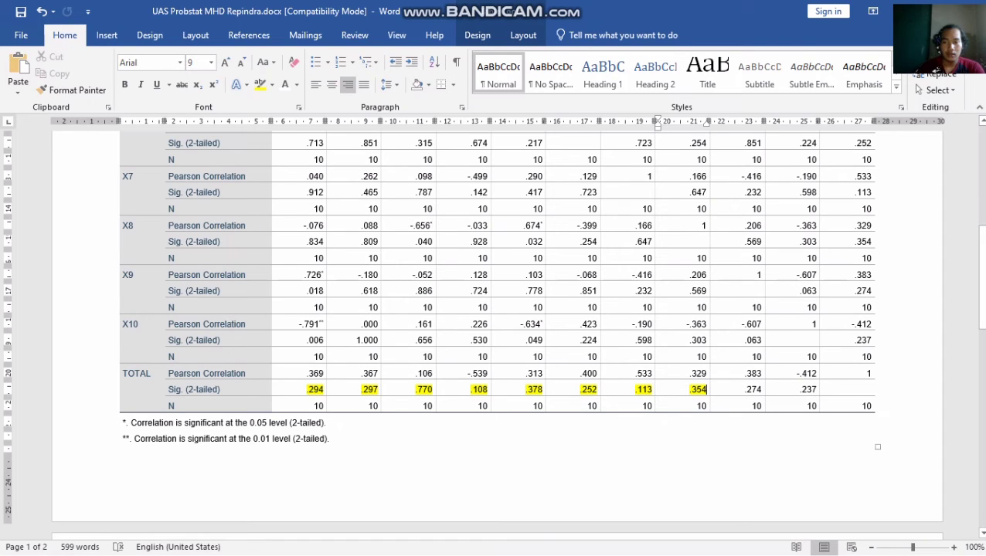
drag(743, 389, 761, 389)
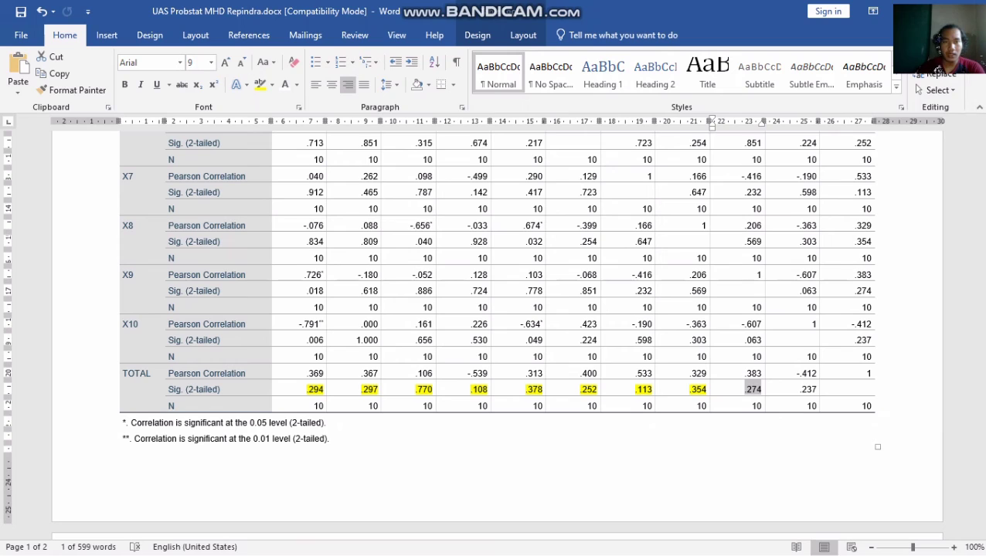
click(259, 85)
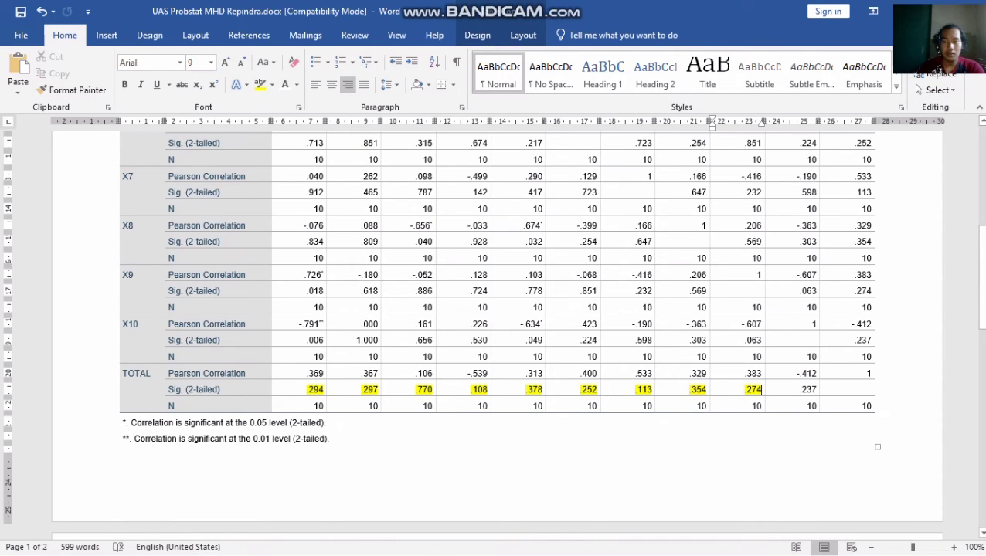
drag(797, 390, 817, 389)
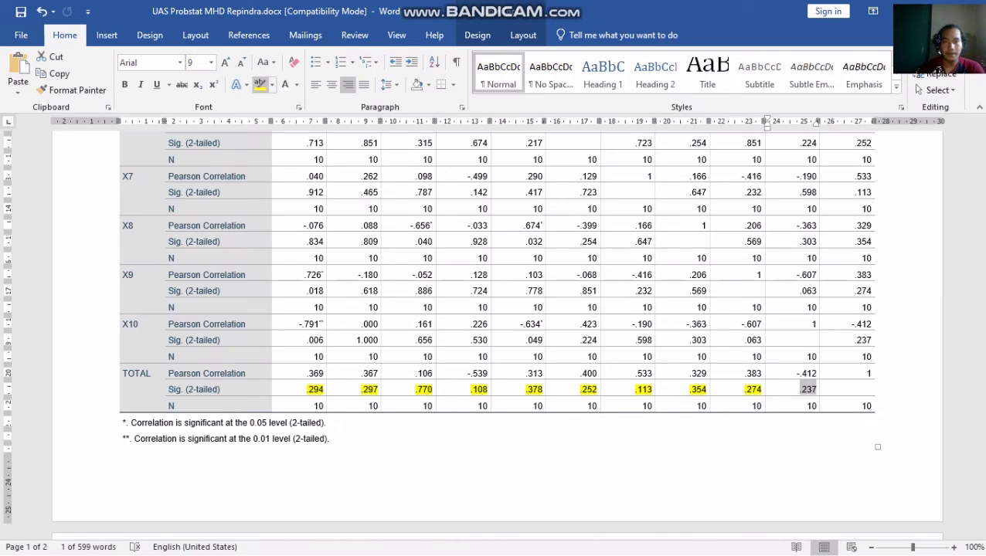
click(259, 84)
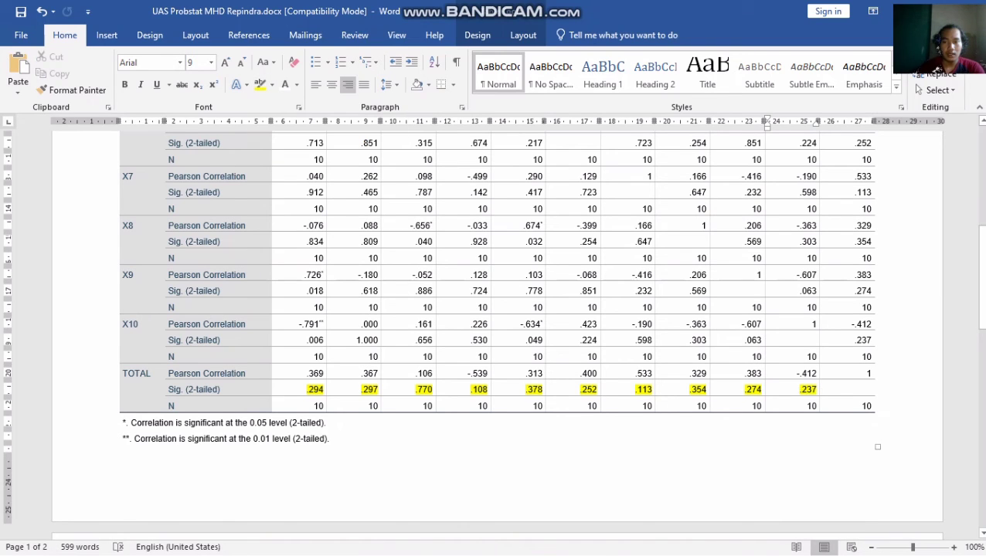
Step: Reveal the hidden ten-item list under the ANALISIS heading by setting its font colour to black
drag(980, 320, 980, 407)
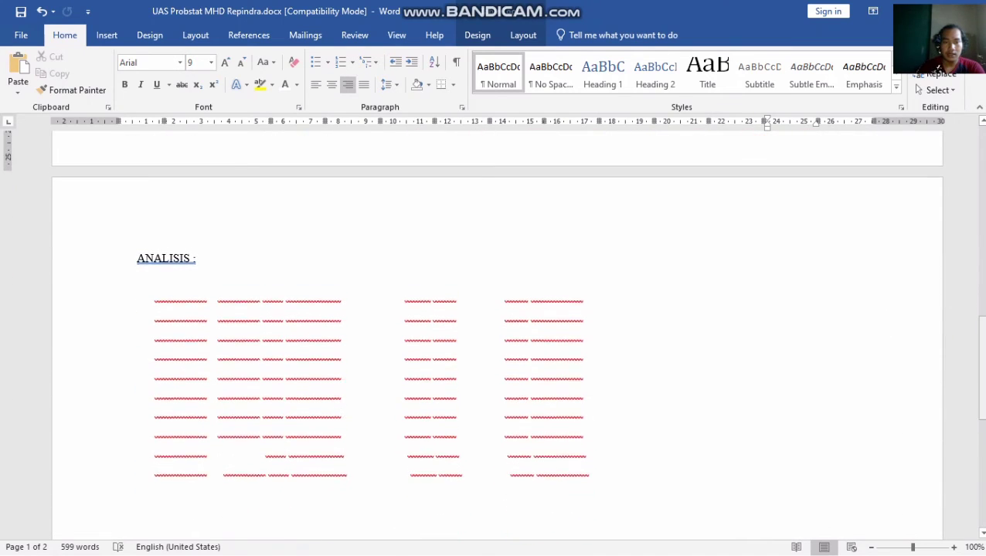
scroll(497, 335, up, 1)
drag(144, 296, 121, 489)
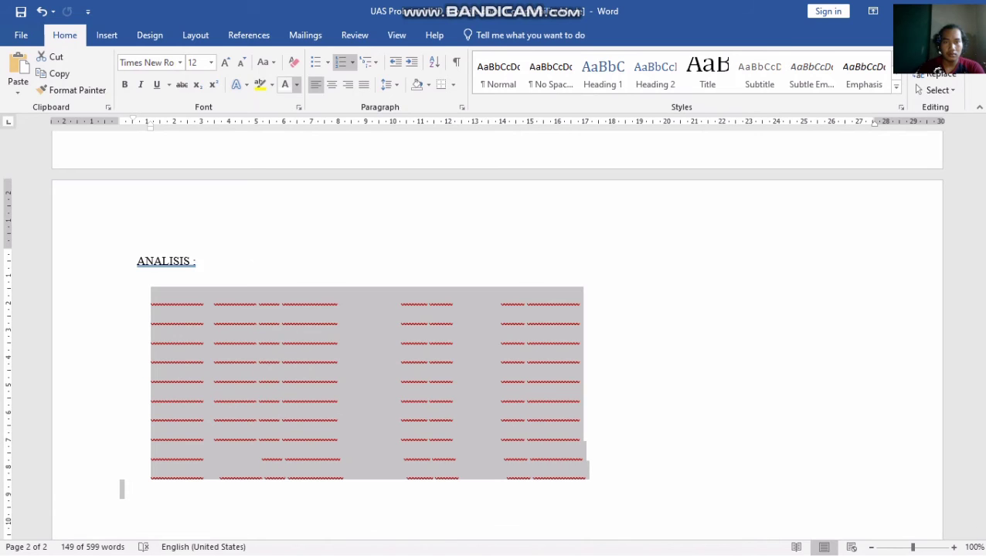
click(296, 85)
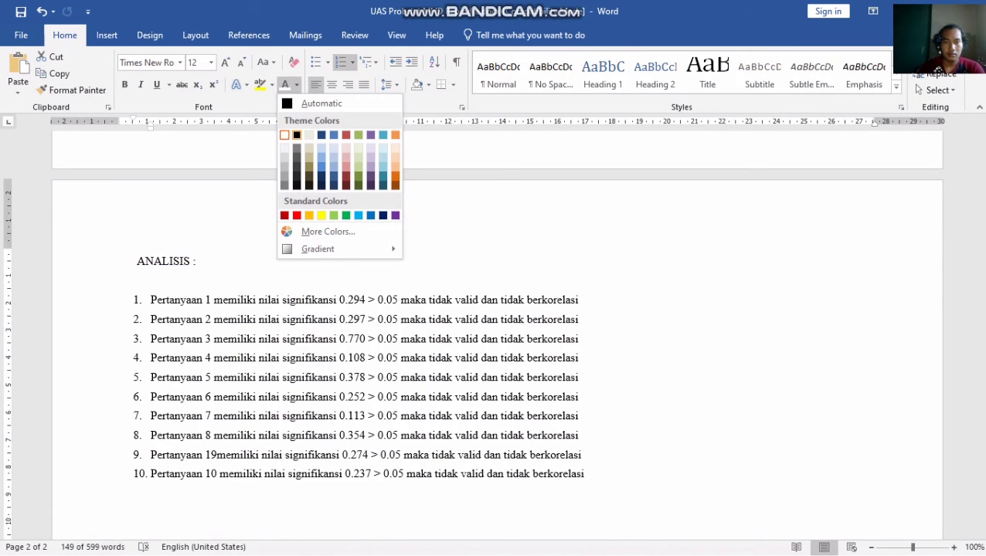
key(ctrl+z)
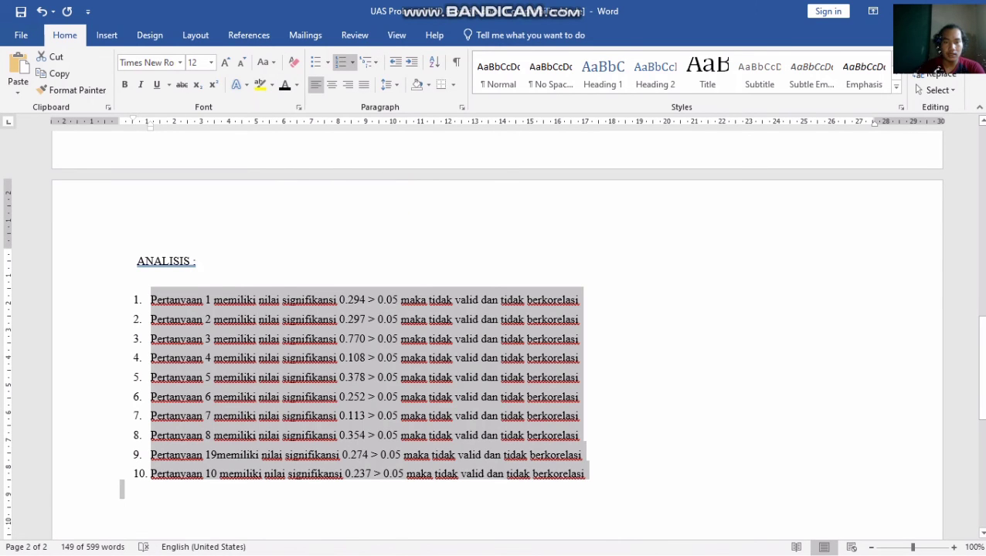
click(578, 338)
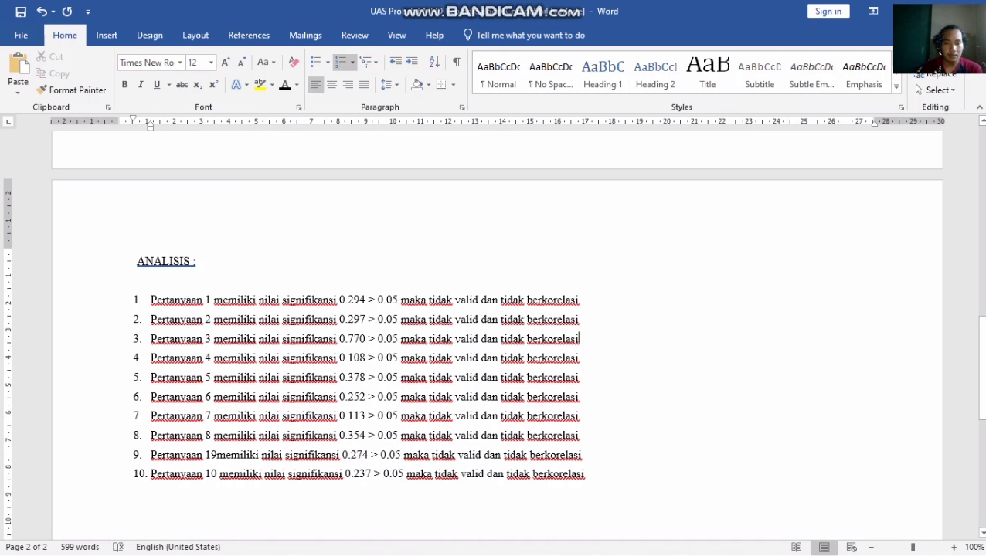
Step: Correct the question number in the ninth analysis item to "Pertanyaan 9"
click(210, 455)
key(BackSpace)
click(210, 455)
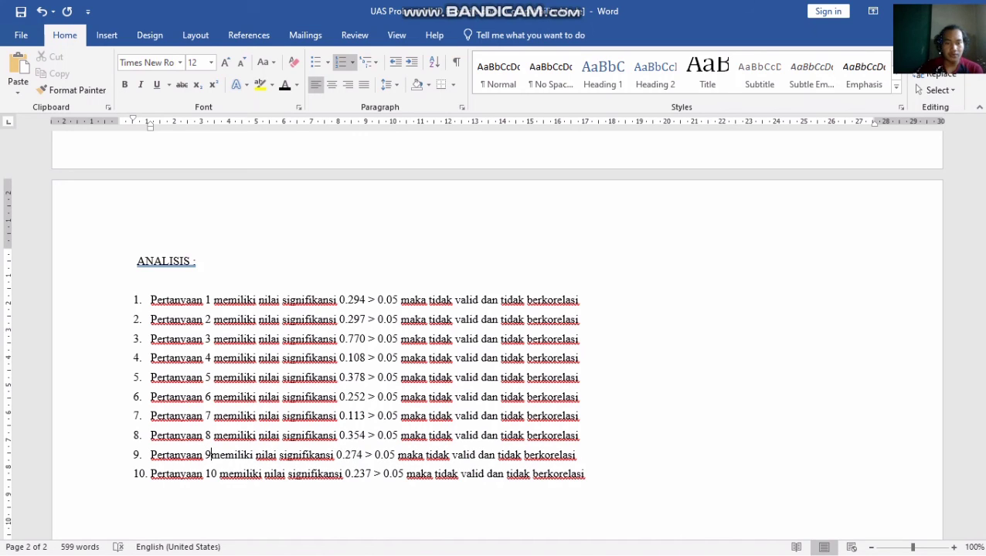